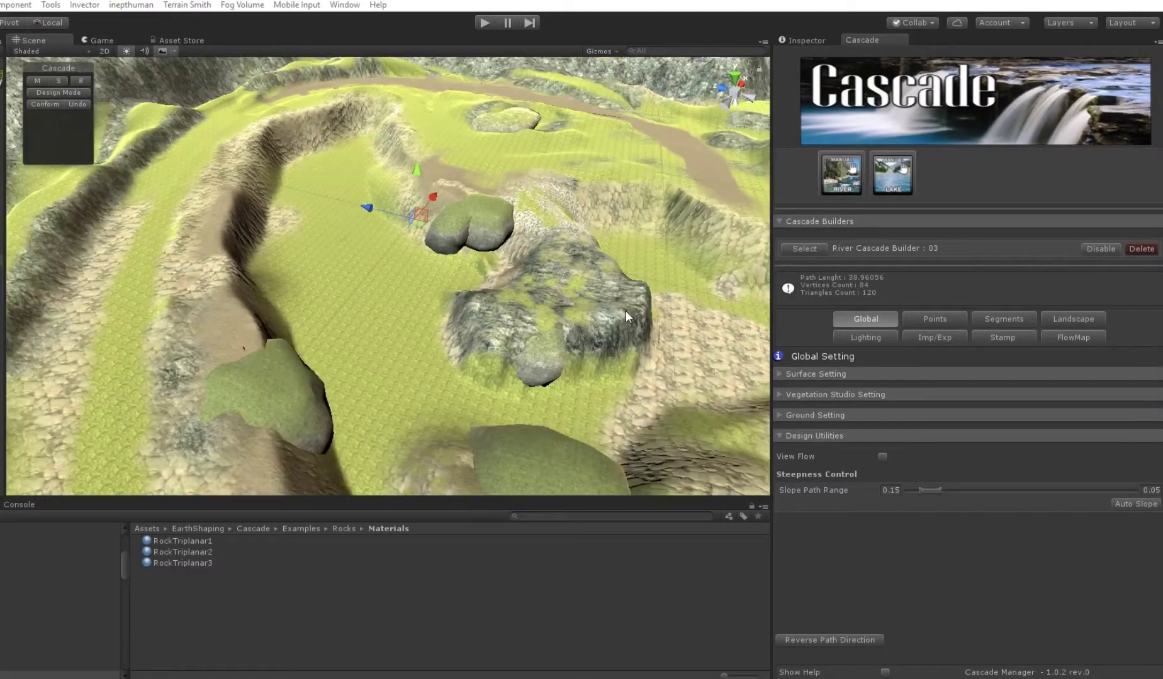
- Show the Ground and Surface sections of the global settings and collapse the Design Utilities, Cascade Mesh and Cascade Material groups
{"action": "middle_click_drag", "start_coordinate": [589, 307], "coordinate": [405, 271]}
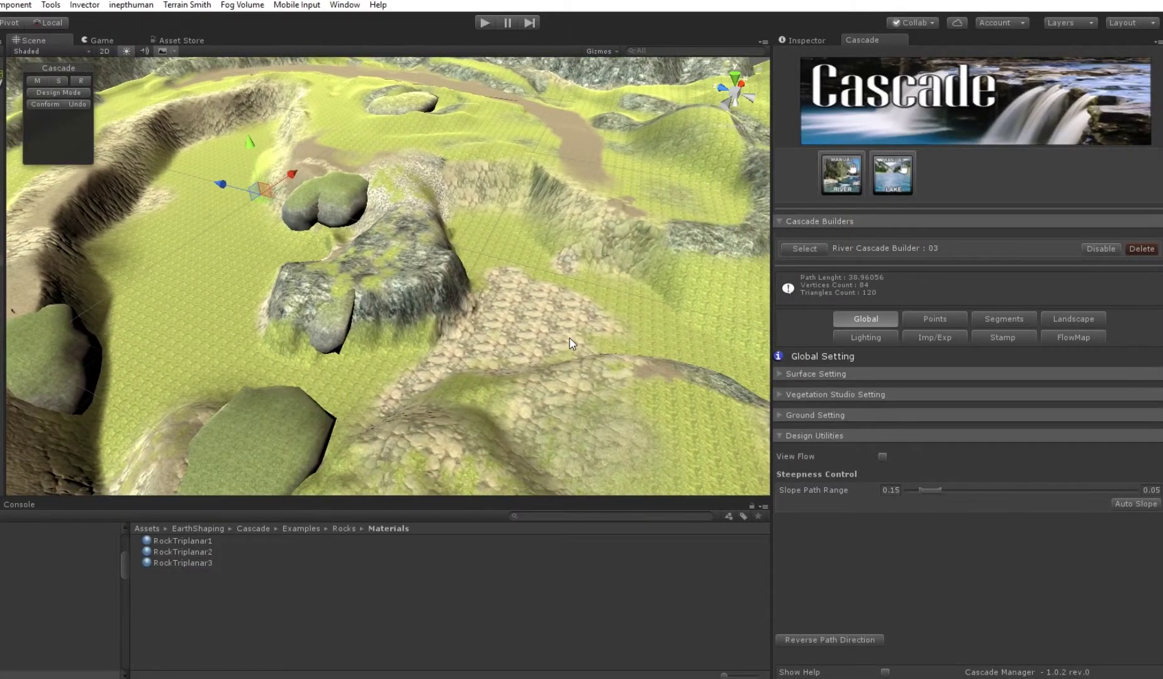
{"action": "scroll", "coordinate": [596, 347], "scroll_direction": "down", "scroll_amount": 1}
{"action": "mouse_move", "coordinate": [596, 349]}
{"action": "middle_mouse_down"}
{"action": "mouse_move", "coordinate": [595, 371]}
{"action": "mouse_move", "coordinate": [633, 322]}
{"action": "mouse_move", "coordinate": [608, 357]}
{"action": "mouse_move", "coordinate": [588, 349]}
{"action": "middle_mouse_up"}
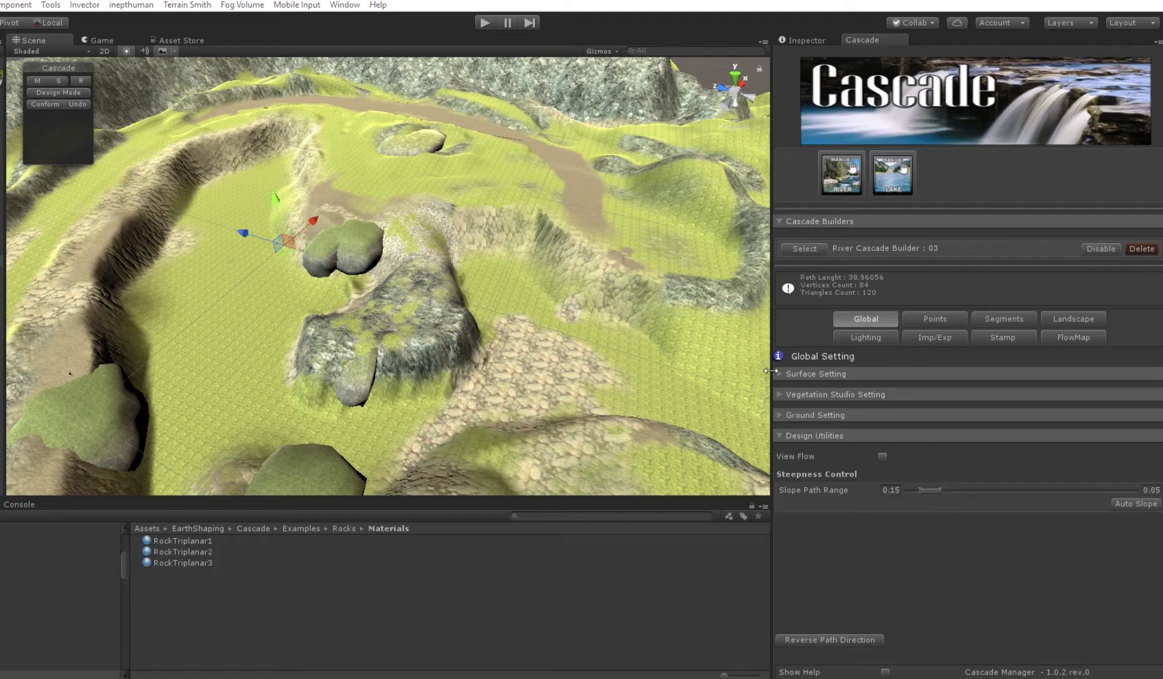
{"action": "left_click", "coordinate": [780, 436]}
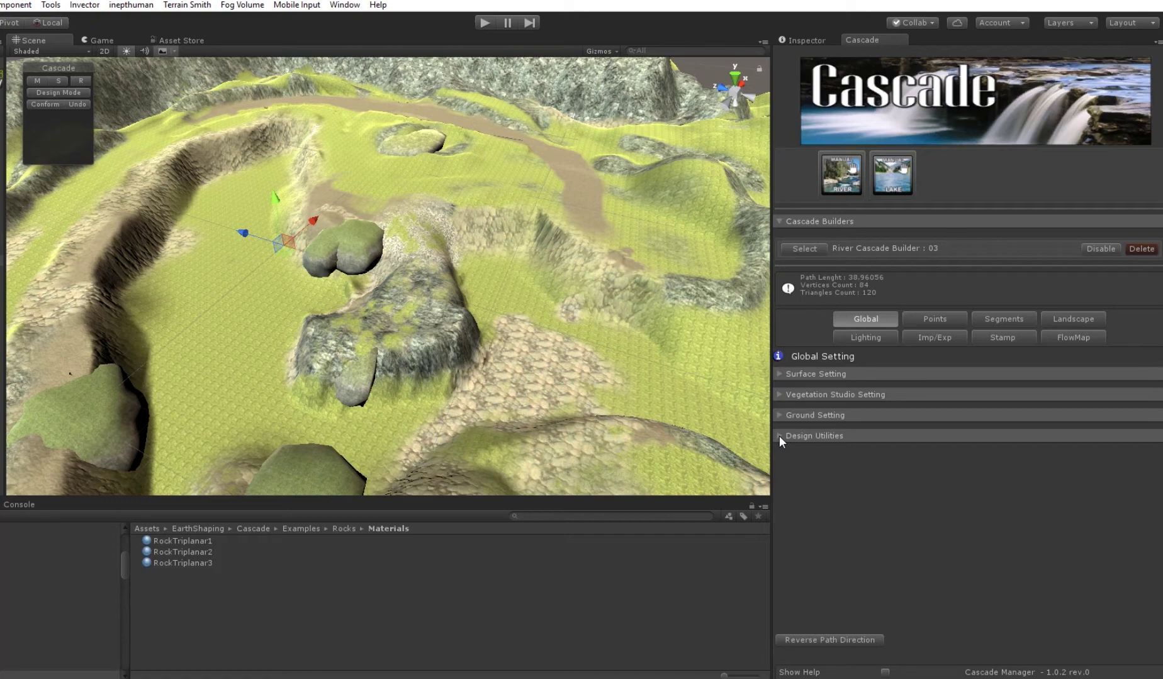
{"action": "left_click", "coordinate": [791, 416]}
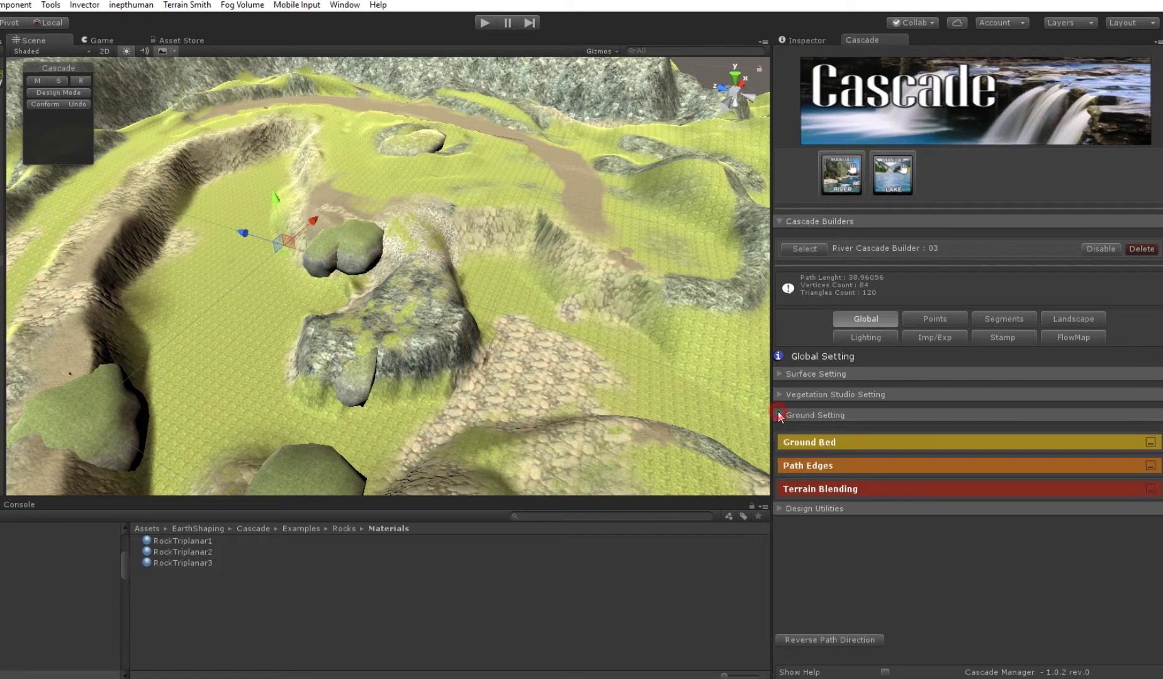
{"action": "left_click", "coordinate": [780, 374]}
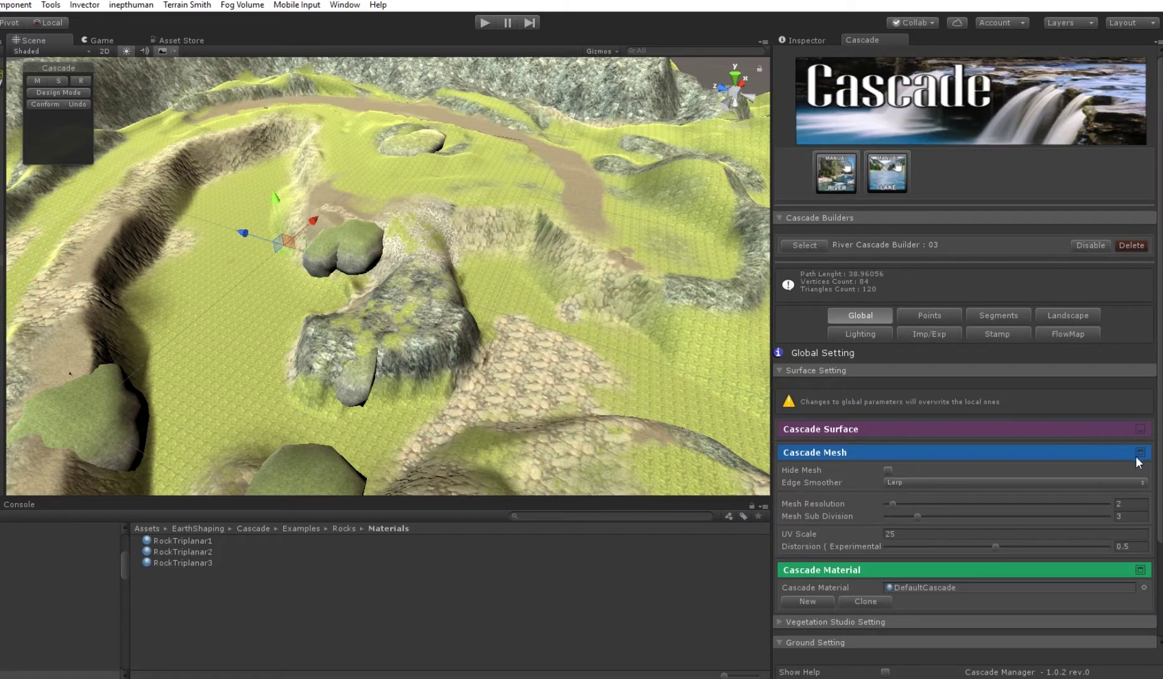
{"action": "left_click", "coordinate": [1139, 453]}
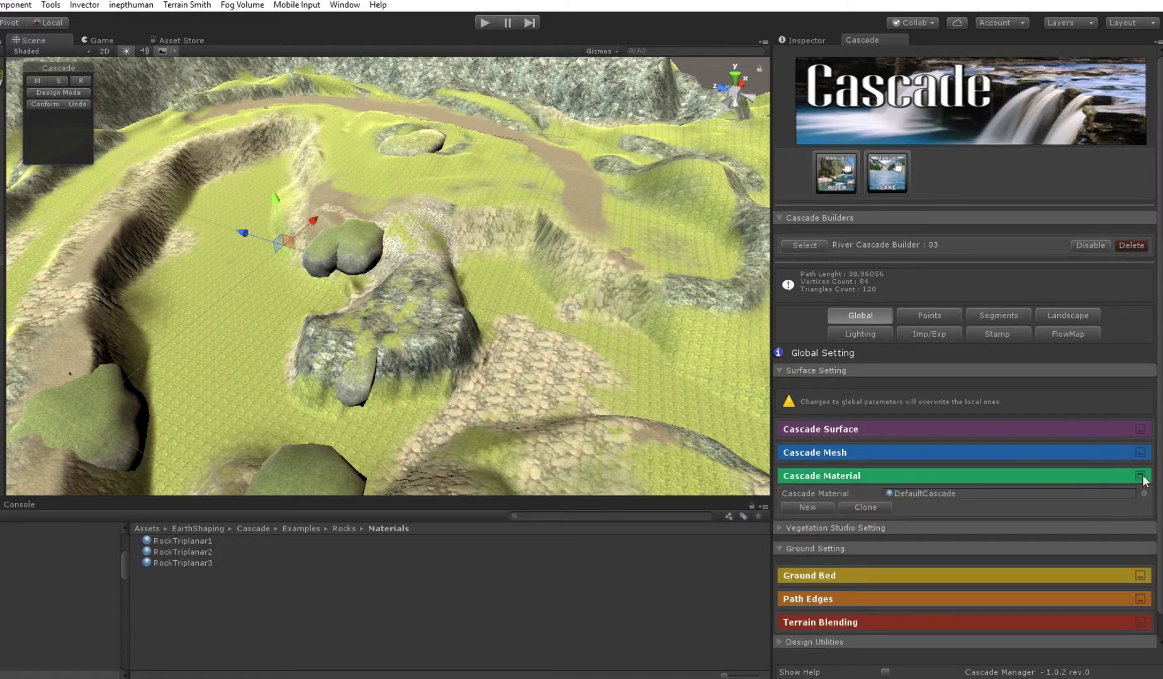
{"action": "left_click", "coordinate": [1139, 477]}
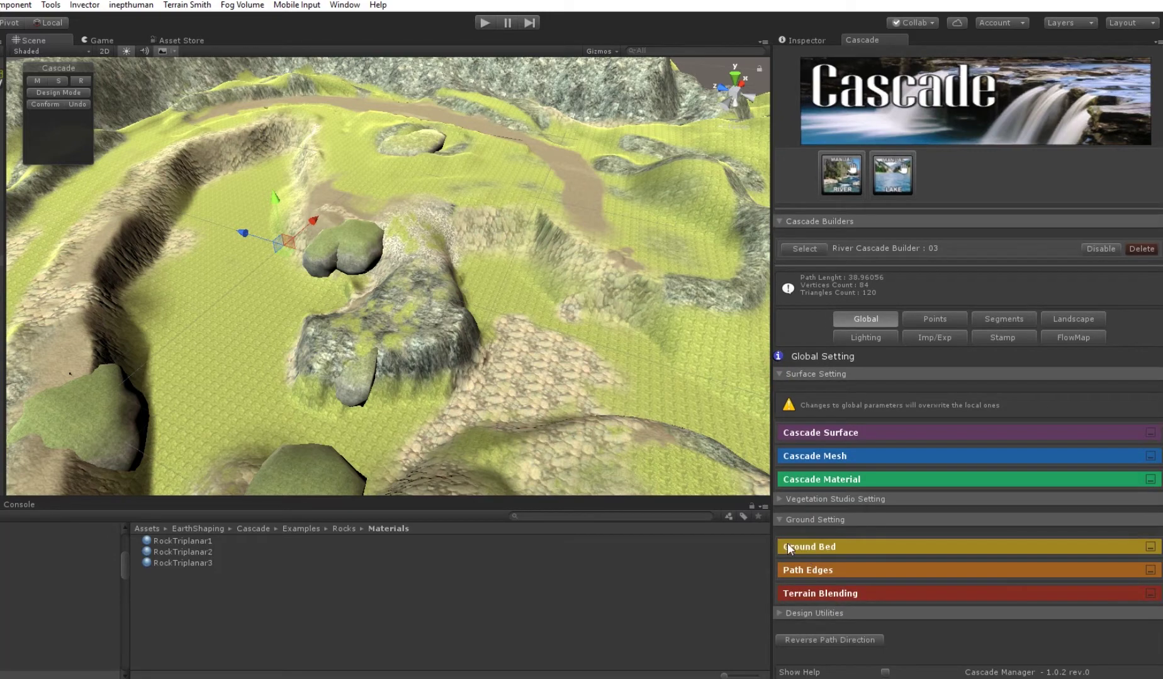
- Look through the Vegetation Studio, Ground and Design Utilities sections, then show the Cascade Mesh parameters
{"action": "left_click", "coordinate": [783, 498]}
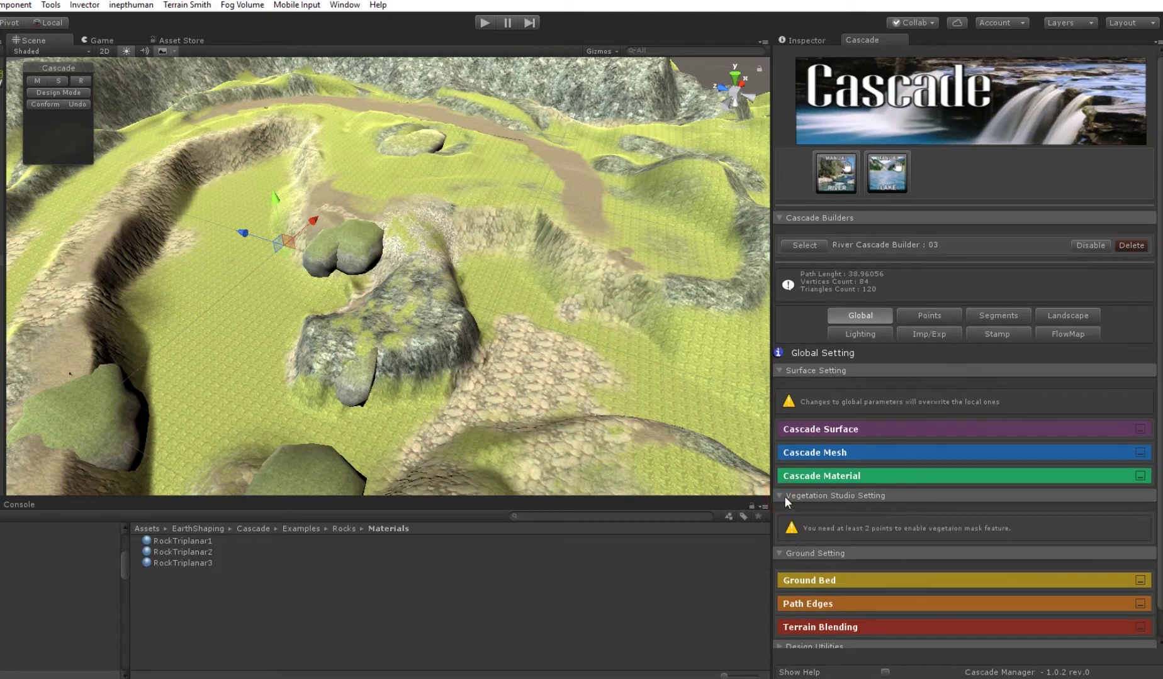
{"action": "left_click", "coordinate": [785, 500]}
{"action": "left_click", "coordinate": [780, 520]}
{"action": "left_click", "coordinate": [783, 542]}
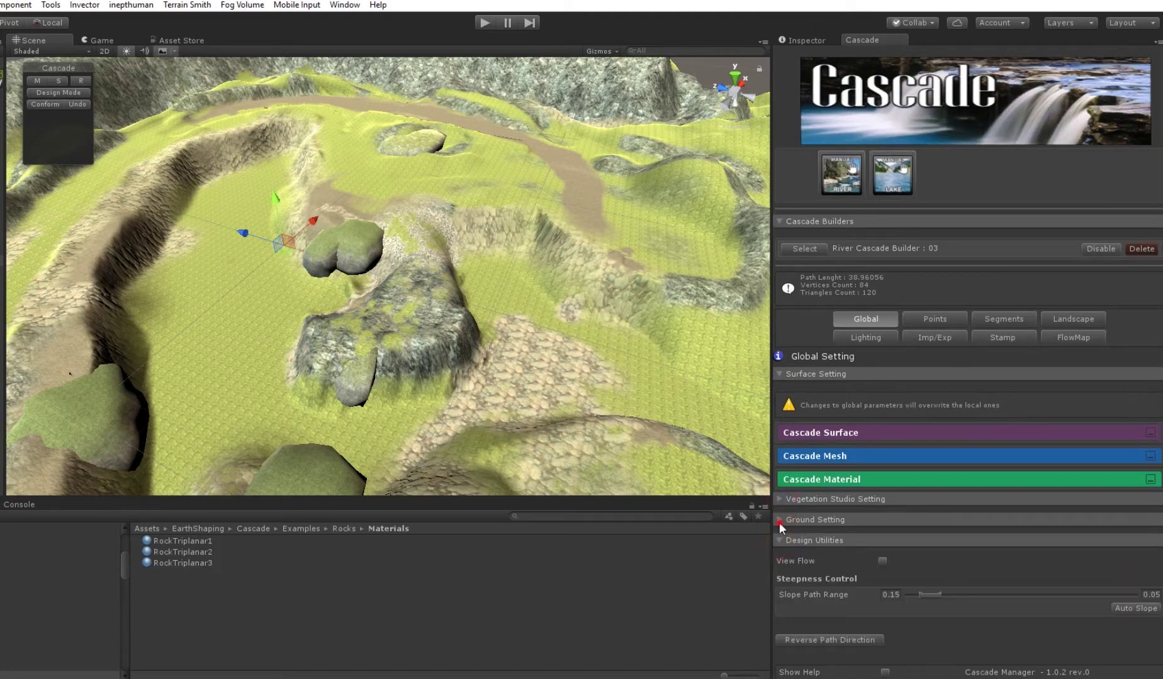
{"action": "left_click", "coordinate": [780, 520]}
{"action": "left_click", "coordinate": [780, 496]}
{"action": "left_click", "coordinate": [781, 496]}
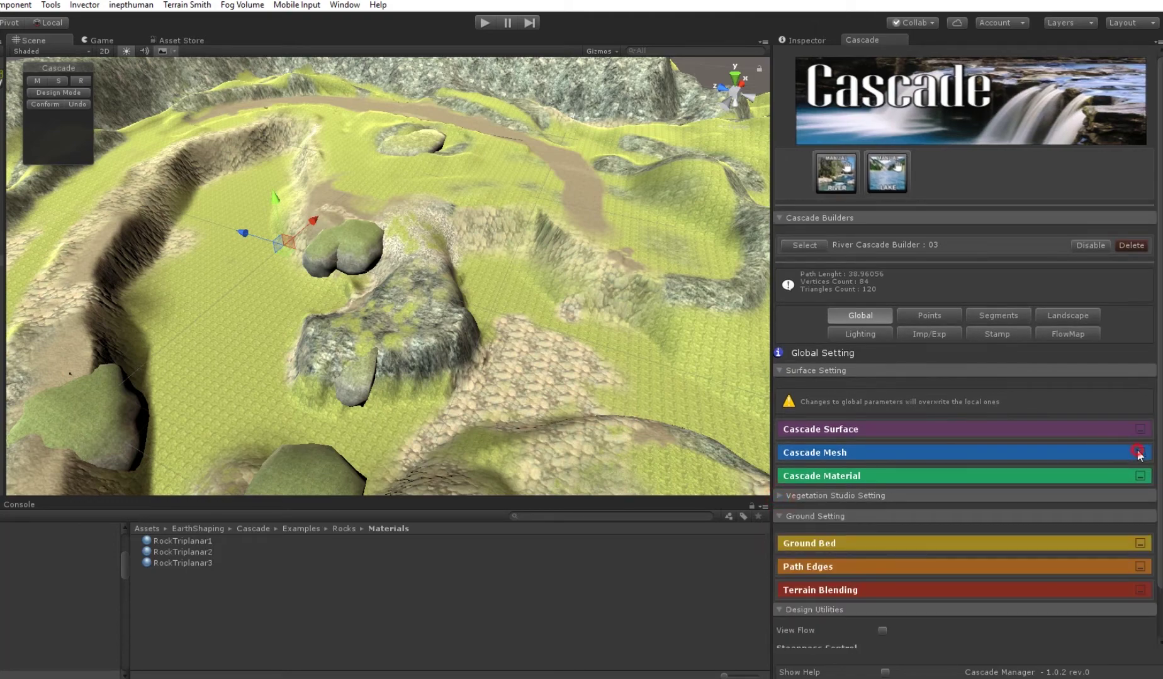
{"action": "left_click", "coordinate": [1138, 452]}
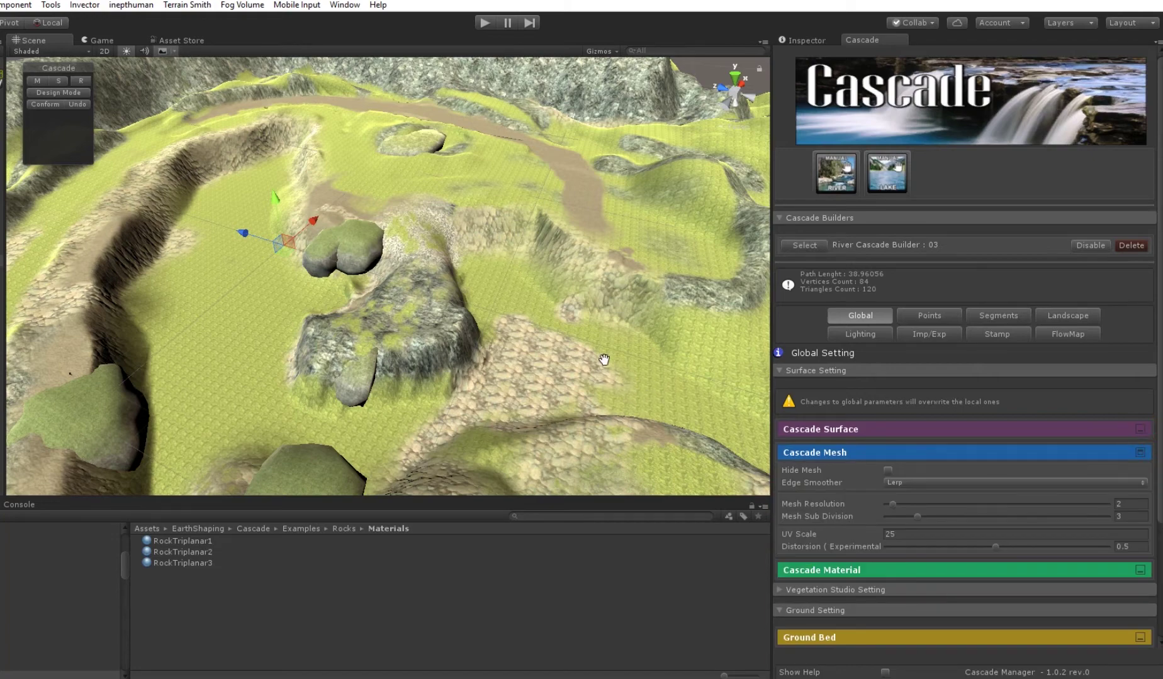
- Examine the terrain around the rocky outcrop, the boulders and the sunken grass basin
{"action": "middle_click_drag", "start_coordinate": [604, 359], "coordinate": [624, 373]}
{"action": "scroll", "coordinate": [623, 376], "scroll_direction": "up", "scroll_amount": 2}
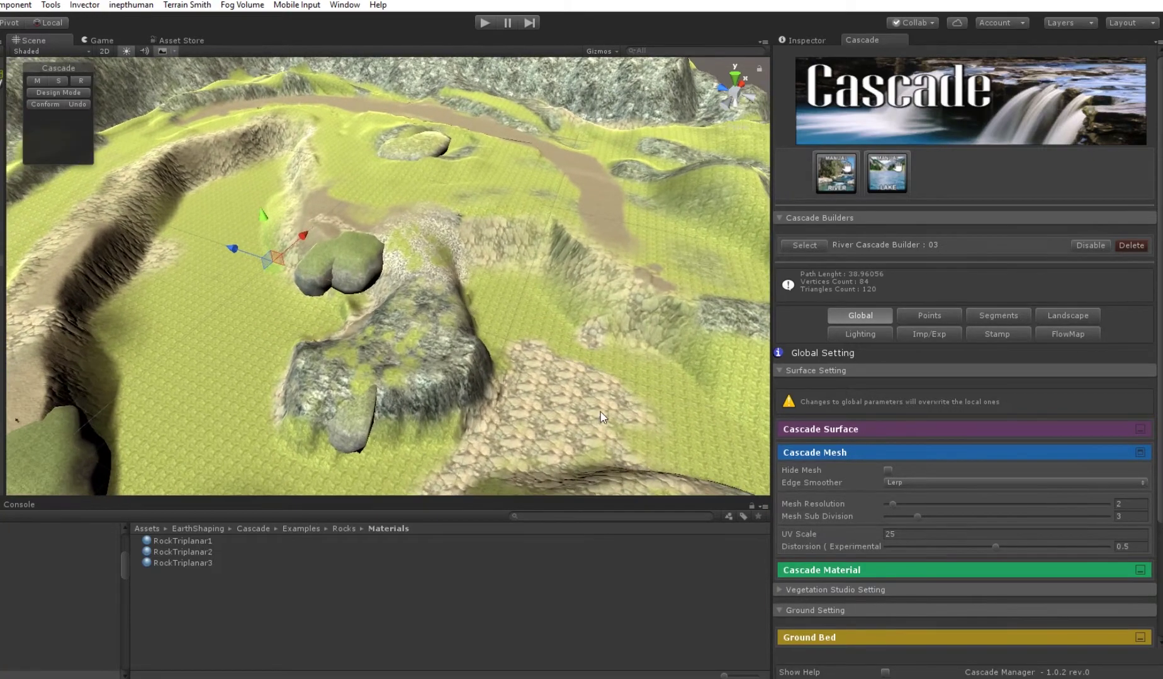
{"action": "middle_click_drag", "start_coordinate": [603, 417], "coordinate": [598, 309]}
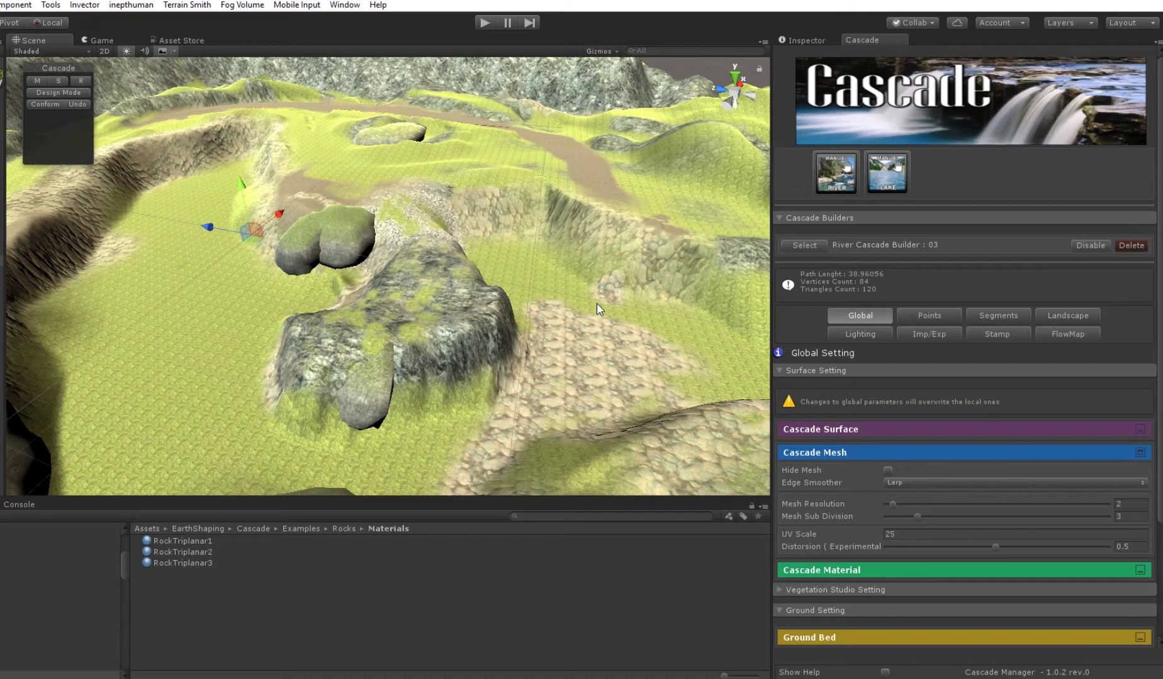
{"action": "scroll", "coordinate": [596, 312], "scroll_direction": "down", "scroll_amount": 1}
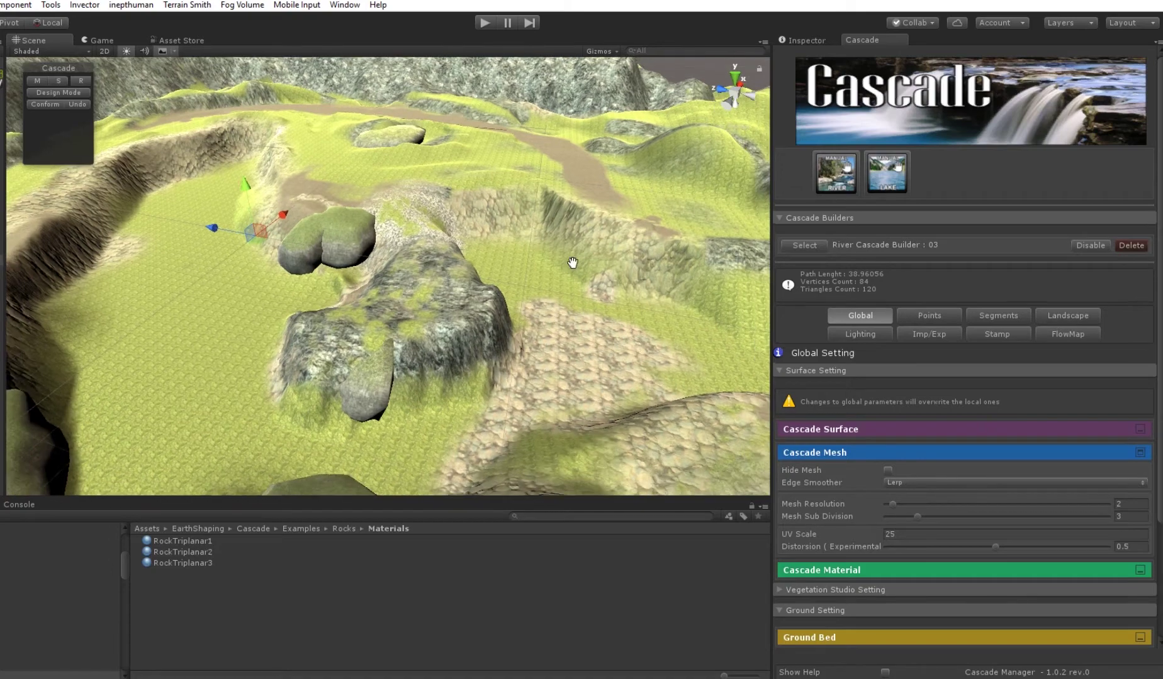
{"action": "mouse_move", "coordinate": [574, 263]}
{"action": "right_mouse_down"}
{"action": "mouse_move", "coordinate": [589, 249]}
{"action": "mouse_move", "coordinate": [563, 253]}
{"action": "right_mouse_up"}
{"action": "scroll", "coordinate": [554, 267], "scroll_direction": "down", "scroll_amount": 1}
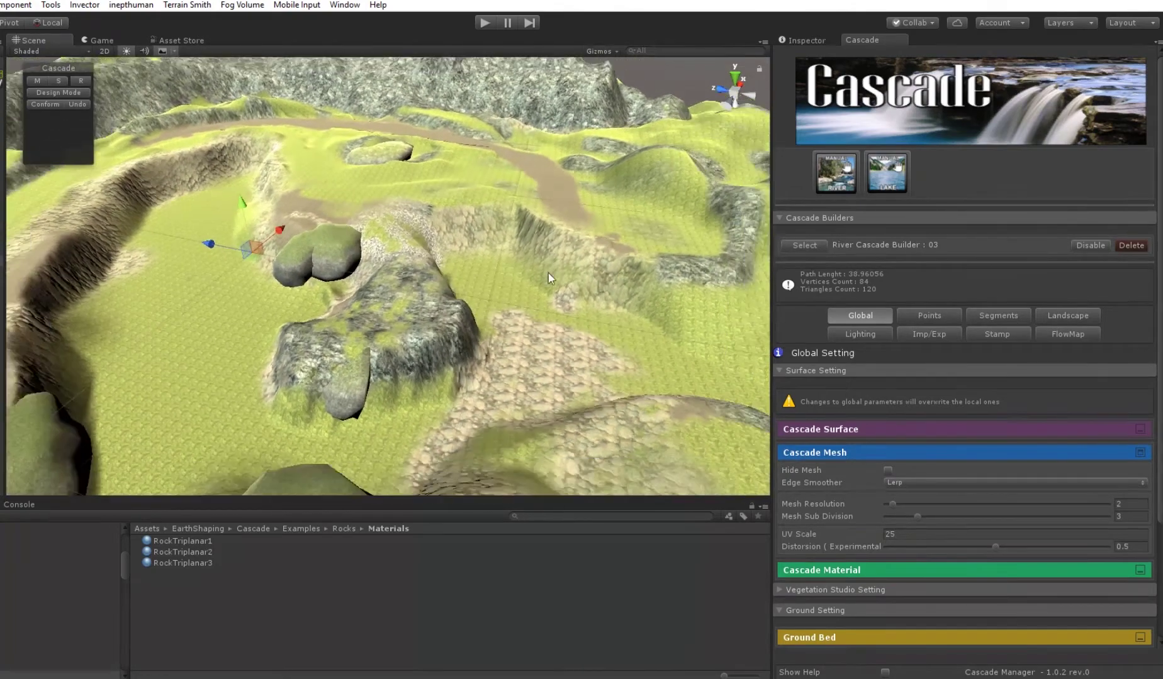
{"action": "middle_click_drag", "start_coordinate": [548, 273], "coordinate": [486, 353]}
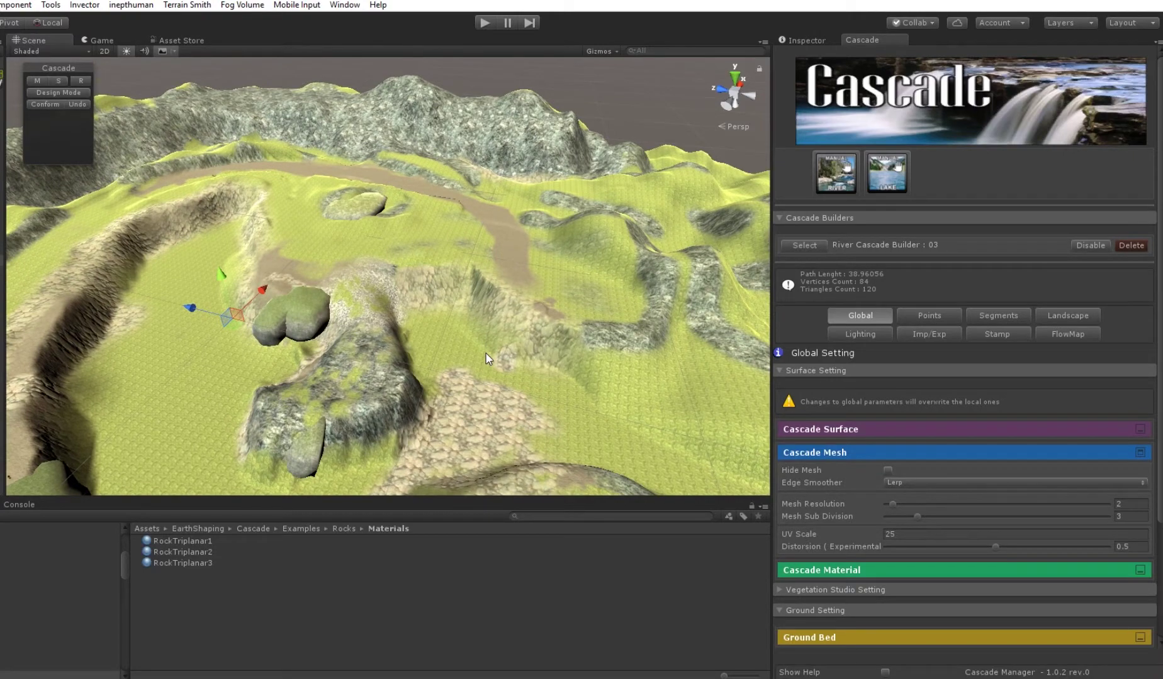
{"action": "right_click_drag", "start_coordinate": [482, 356], "coordinate": [214, 335]}
{"action": "middle_click_drag", "start_coordinate": [213, 340], "coordinate": [309, 375]}
{"action": "scroll", "coordinate": [440, 397], "scroll_direction": "up", "scroll_amount": 3}
{"action": "scroll", "coordinate": [379, 368], "scroll_direction": "down", "scroll_amount": 2}
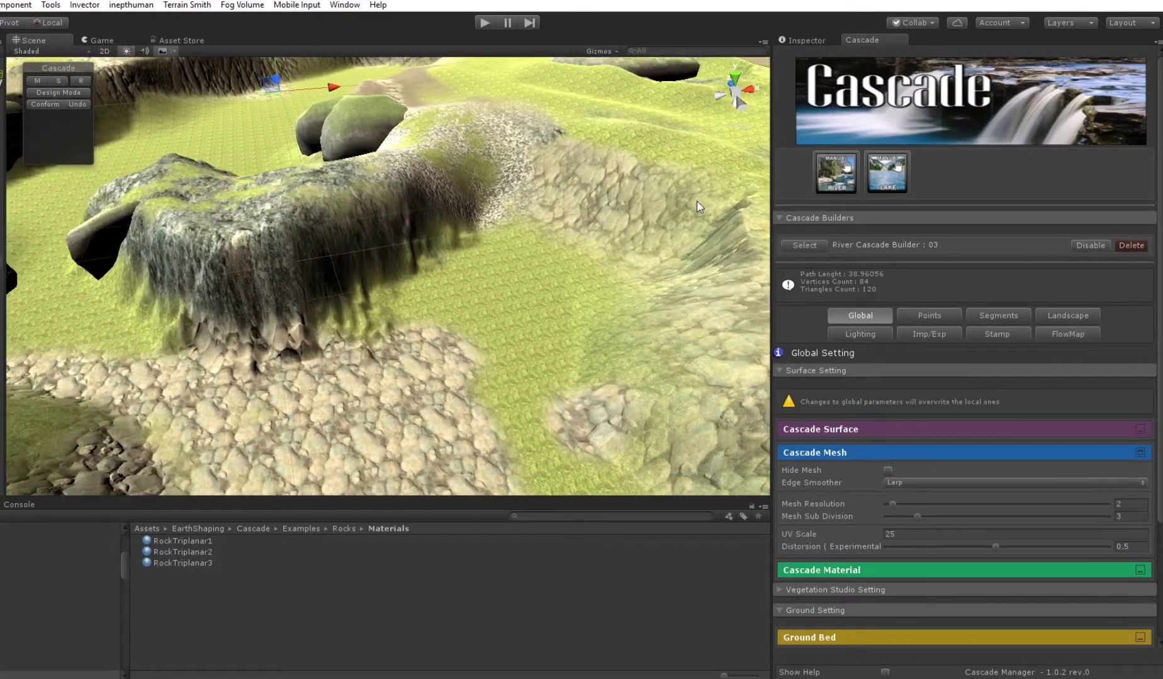
{"action": "middle_click_drag", "start_coordinate": [424, 371], "coordinate": [399, 482]}
{"action": "middle_click_drag", "start_coordinate": [386, 314], "coordinate": [371, 437]}
{"action": "scroll", "coordinate": [478, 390], "scroll_direction": "up", "scroll_amount": 3}
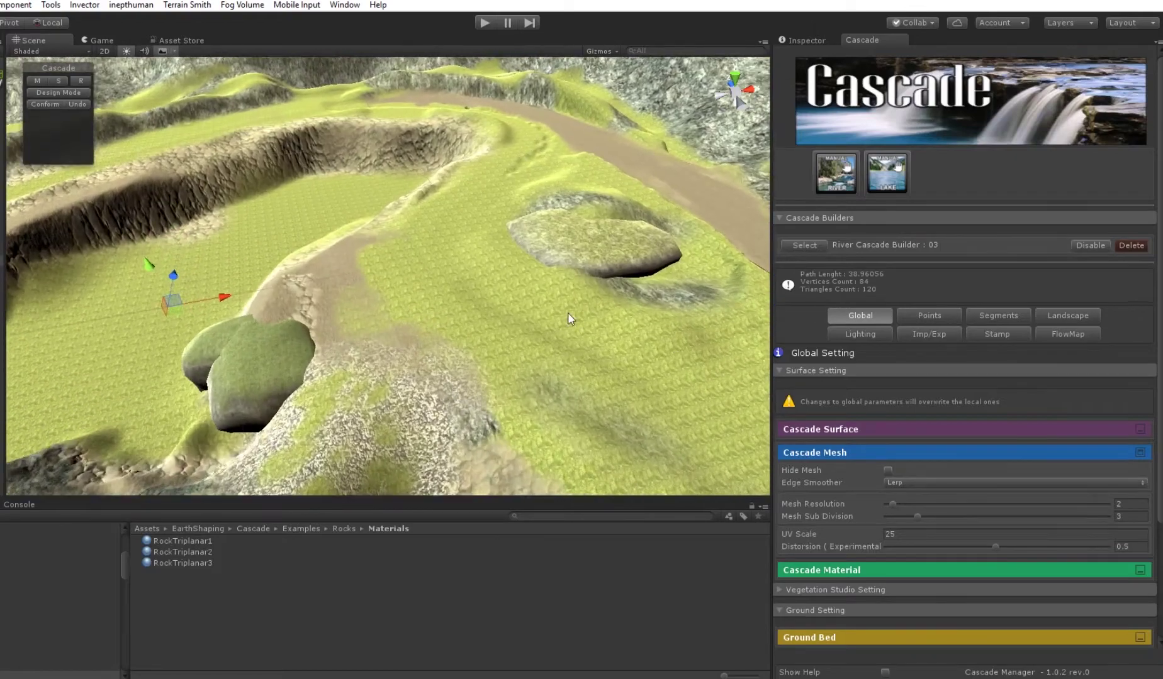
- Create a new river and place three nodes in a row from the grass slope to the stony ground
{"action": "middle_click_drag", "start_coordinate": [536, 376], "coordinate": [630, 307]}
{"action": "scroll", "coordinate": [577, 297], "scroll_direction": "up", "scroll_amount": 4}
{"action": "right_click_drag", "start_coordinate": [373, 378], "coordinate": [467, 392]}
{"action": "middle_click_drag", "start_coordinate": [283, 295], "coordinate": [404, 344]}
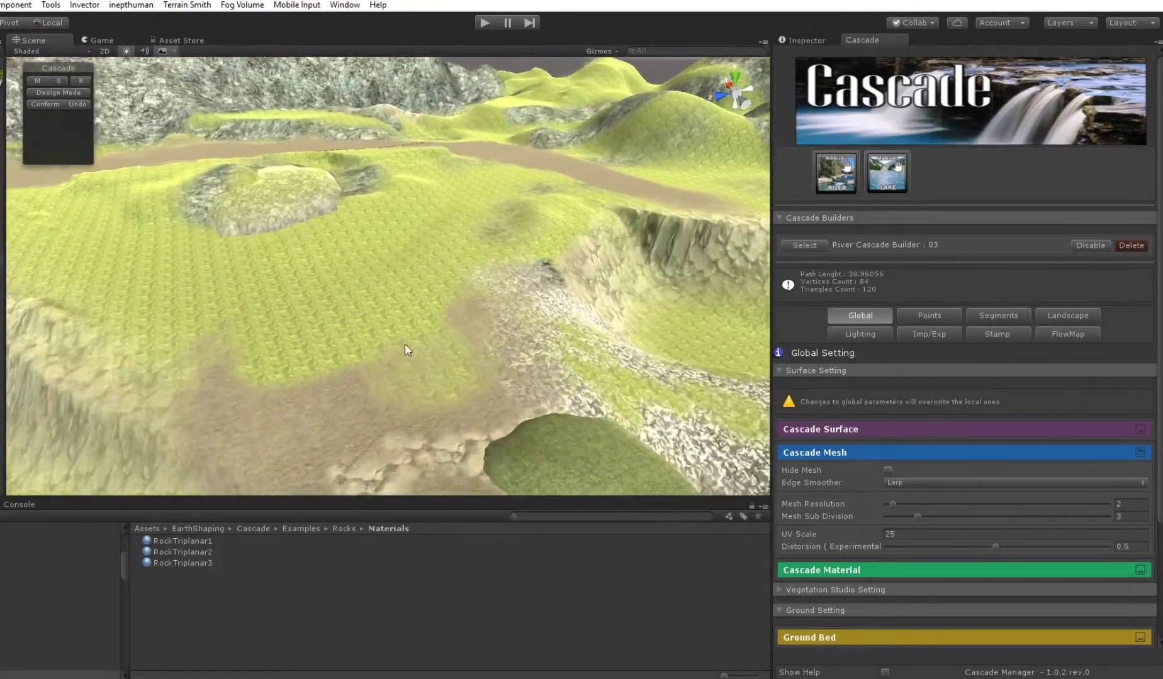
{"action": "left_click_drag", "start_coordinate": [404, 344], "coordinate": [370, 381], "text": "alt"}
{"action": "right_click_drag", "start_coordinate": [370, 381], "coordinate": [353, 353]}
{"action": "middle_click_drag", "start_coordinate": [352, 353], "coordinate": [313, 383]}
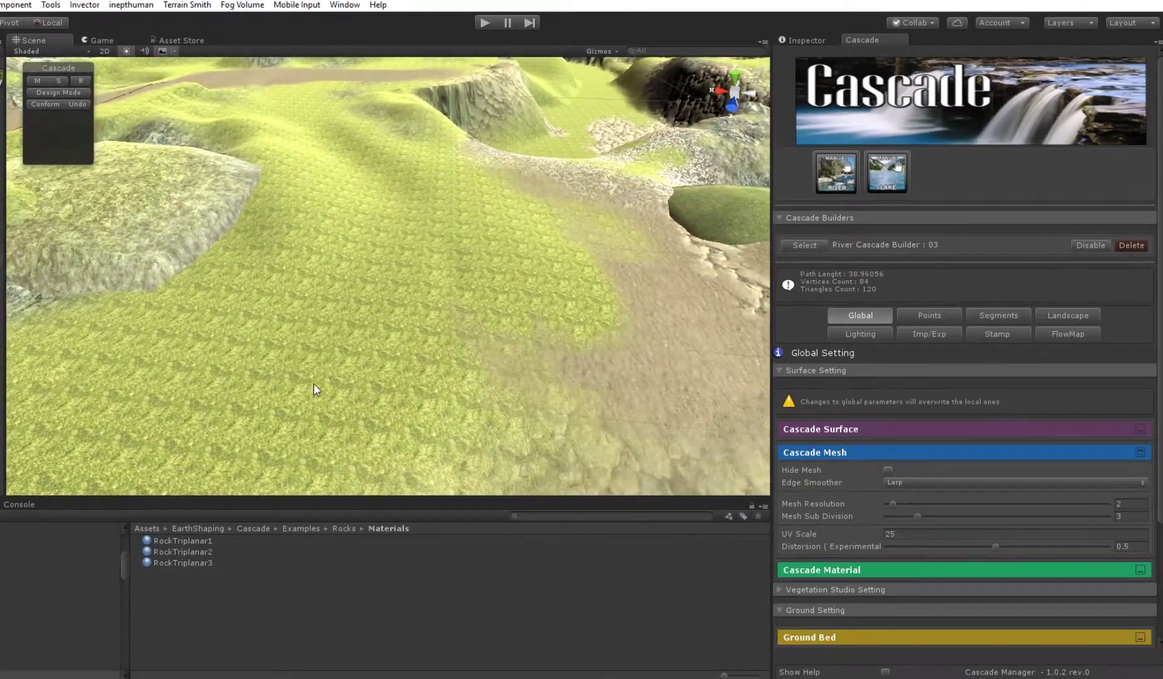
{"action": "left_click", "coordinate": [836, 173]}
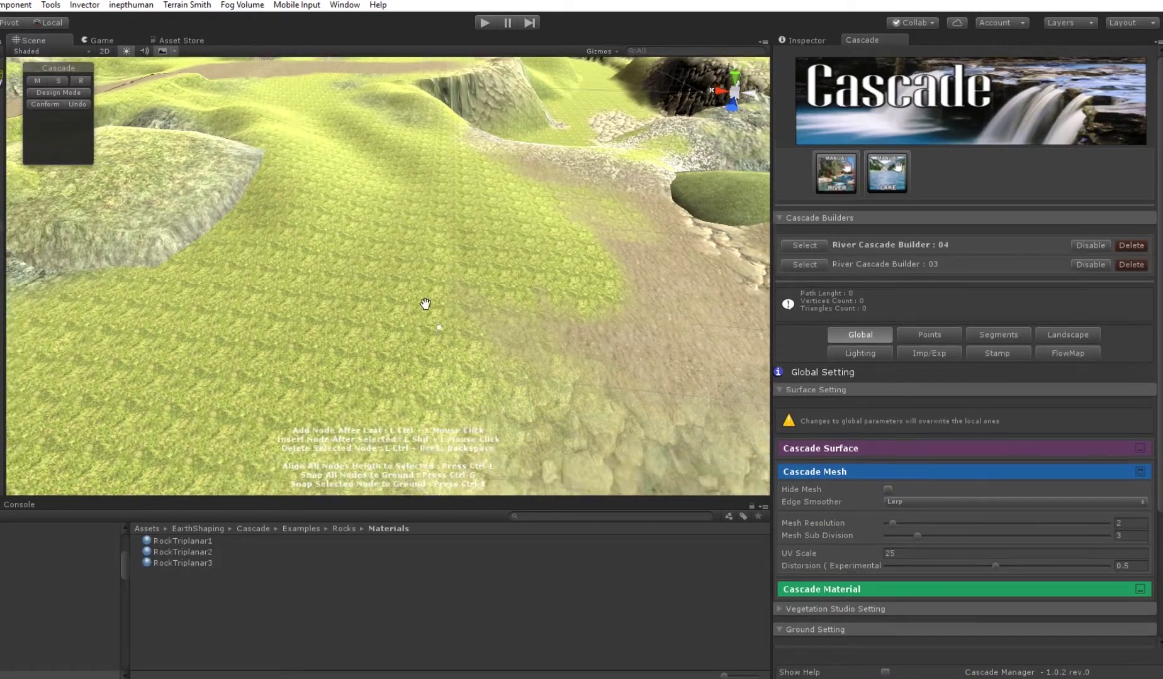
{"action": "left_click", "coordinate": [188, 317], "text": "ctrl"}
{"action": "left_click", "coordinate": [359, 323], "text": "ctrl"}
{"action": "left_click", "coordinate": [592, 353], "text": "ctrl"}
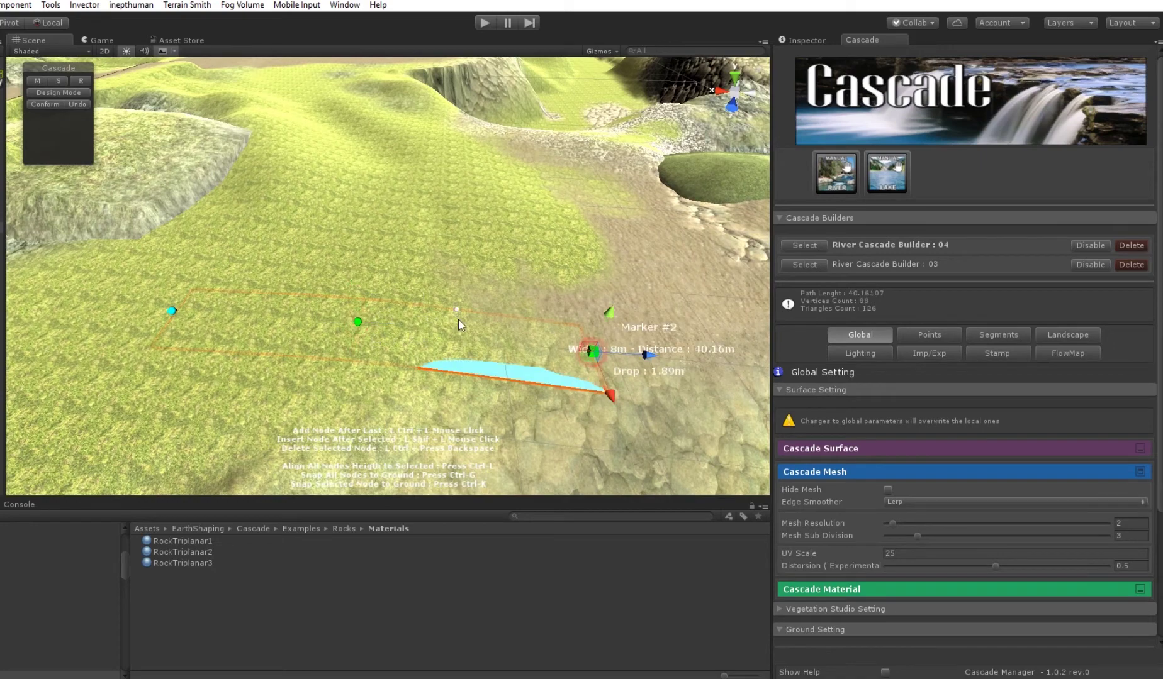
- Raise the river's middle node about 5.6 m above the first node
{"action": "scroll", "coordinate": [465, 360], "scroll_direction": "up", "scroll_amount": 2}
{"action": "middle_click_drag", "start_coordinate": [425, 375], "coordinate": [422, 321]}
{"action": "left_click", "coordinate": [351, 271]}
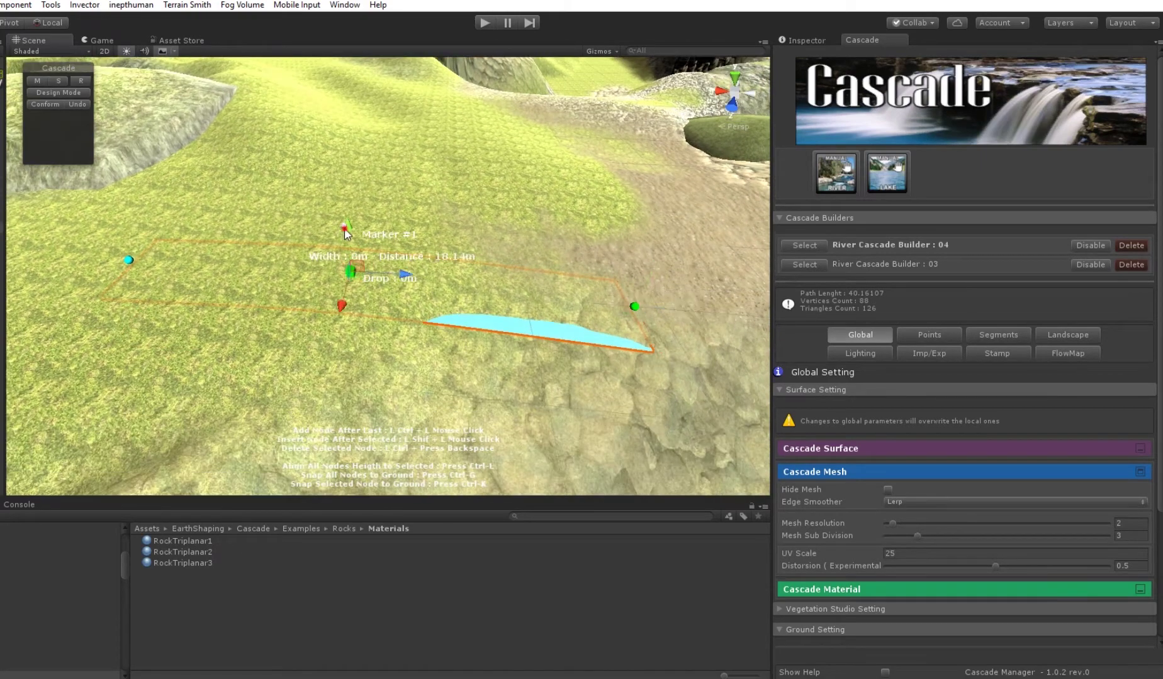
{"action": "left_click_drag", "start_coordinate": [348, 227], "coordinate": [343, 165]}
- Inspect the arched river surface and the surrounding terrain from several angles
{"action": "middle_click_drag", "start_coordinate": [415, 338], "coordinate": [432, 381]}
{"action": "scroll", "coordinate": [426, 384], "scroll_direction": "up", "scroll_amount": 3}
{"action": "right_click_drag", "start_coordinate": [422, 385], "coordinate": [434, 315]}
{"action": "middle_click_drag", "start_coordinate": [434, 315], "coordinate": [454, 230]}
{"action": "scroll", "coordinate": [423, 340], "scroll_direction": "up", "scroll_amount": 1}
{"action": "right_click_drag", "start_coordinate": [423, 339], "coordinate": [456, 330]}
{"action": "middle_click_drag", "start_coordinate": [456, 330], "coordinate": [470, 417]}
{"action": "right_click_drag", "start_coordinate": [469, 416], "coordinate": [446, 501]}
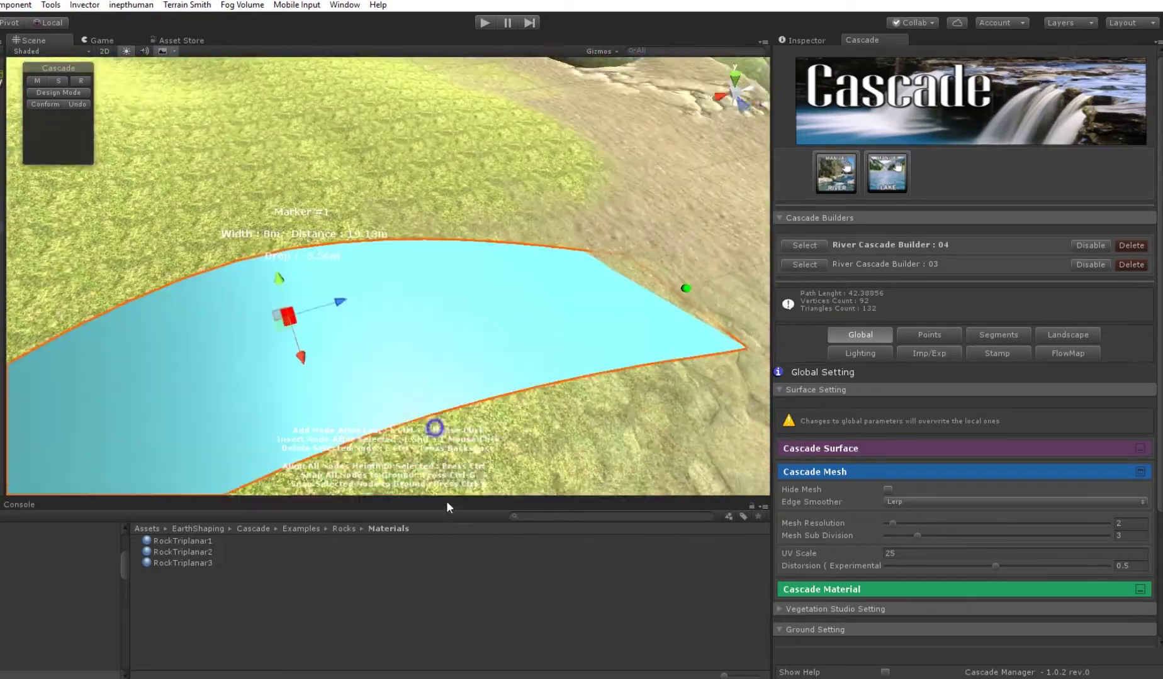
{"action": "middle_click_drag", "start_coordinate": [448, 340], "coordinate": [484, 320]}
{"action": "right_click_drag", "start_coordinate": [485, 320], "coordinate": [531, 314]}
{"action": "middle_click_drag", "start_coordinate": [402, 343], "coordinate": [423, 403]}
{"action": "right_click_drag", "start_coordinate": [423, 403], "coordinate": [538, 309]}
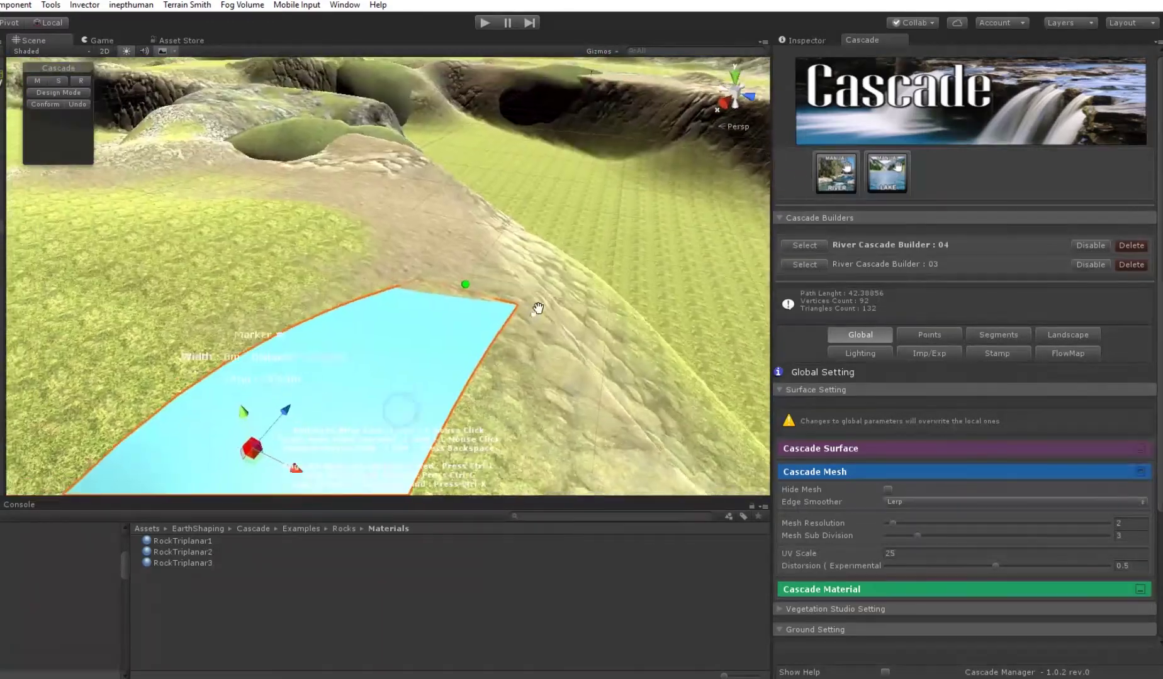
{"action": "middle_click_drag", "start_coordinate": [537, 309], "coordinate": [566, 252]}
{"action": "middle_click_drag", "start_coordinate": [289, 252], "coordinate": [84, 235]}
{"action": "middle_click_drag", "start_coordinate": [249, 246], "coordinate": [273, 212]}
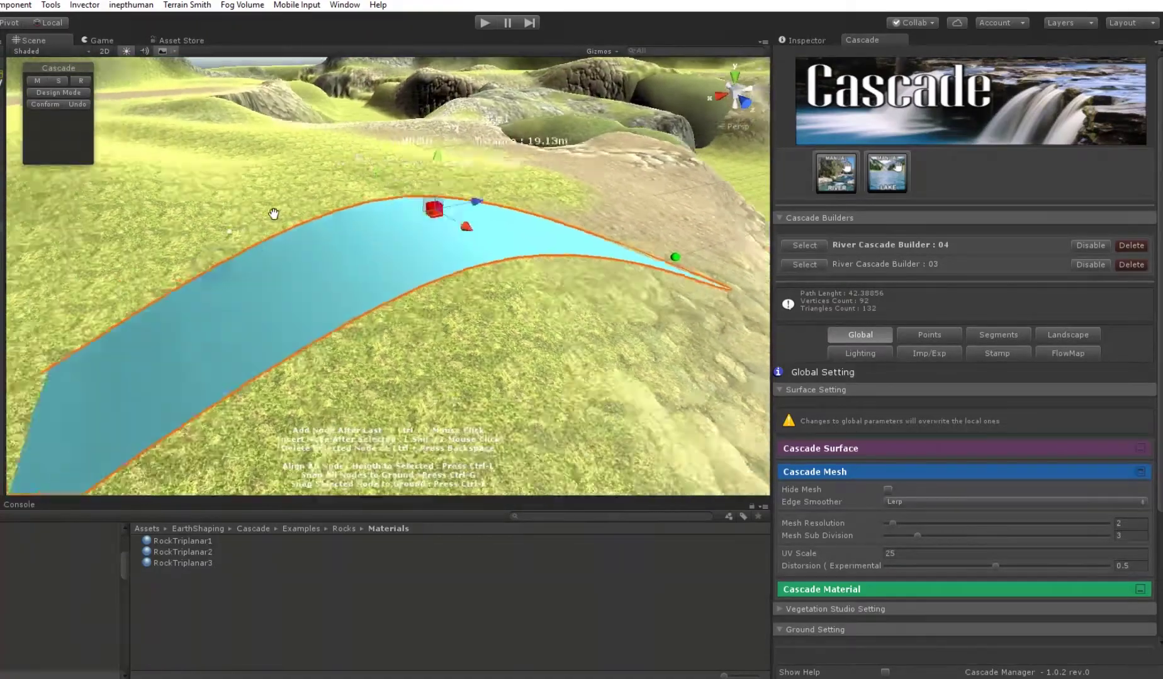
- Raise the river's first node so the start of the river lies above the grass
{"action": "right_click_drag", "start_coordinate": [273, 213], "coordinate": [183, 304]}
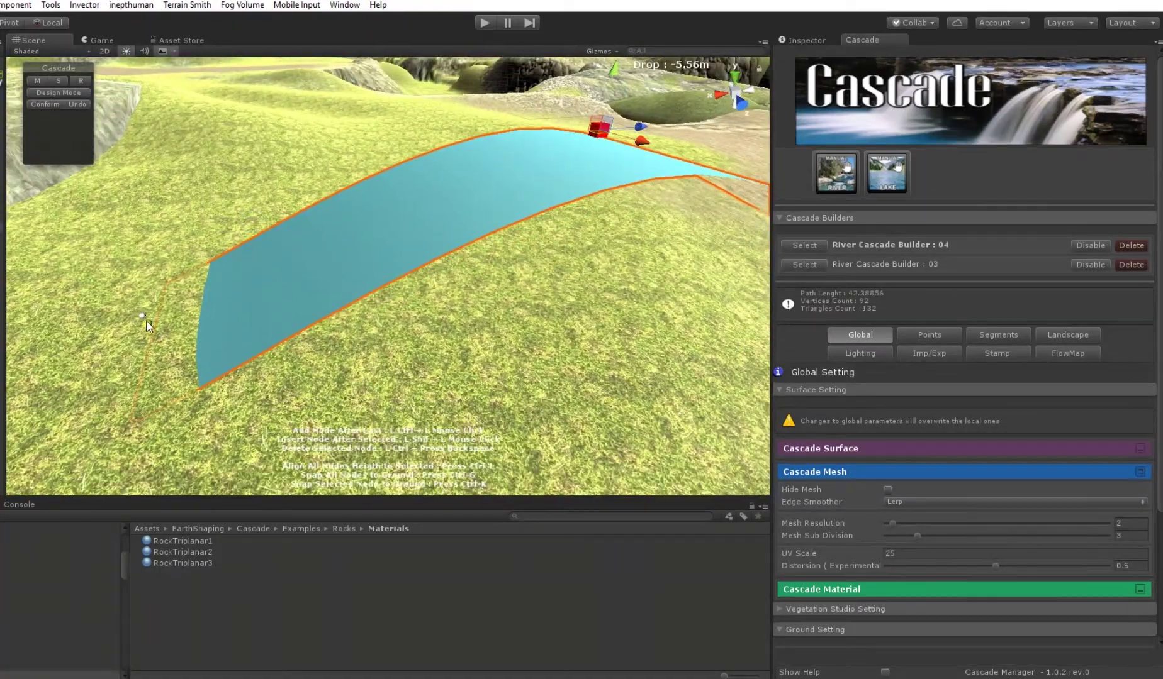
{"action": "left_click", "coordinate": [144, 319]}
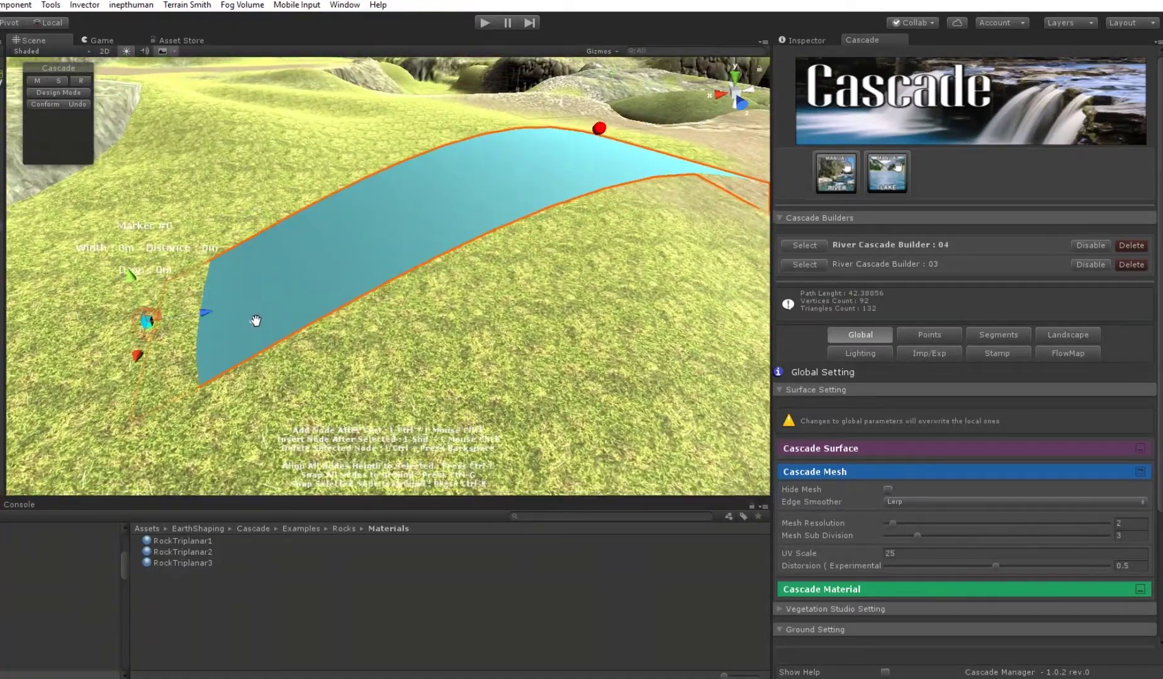
{"action": "left_click_drag", "start_coordinate": [145, 250], "coordinate": [162, 131]}
- Raise the middle node further, to about 5 m above the first node
{"action": "middle_click_drag", "start_coordinate": [482, 250], "coordinate": [383, 281]}
{"action": "right_click_drag", "start_coordinate": [383, 280], "coordinate": [371, 296]}
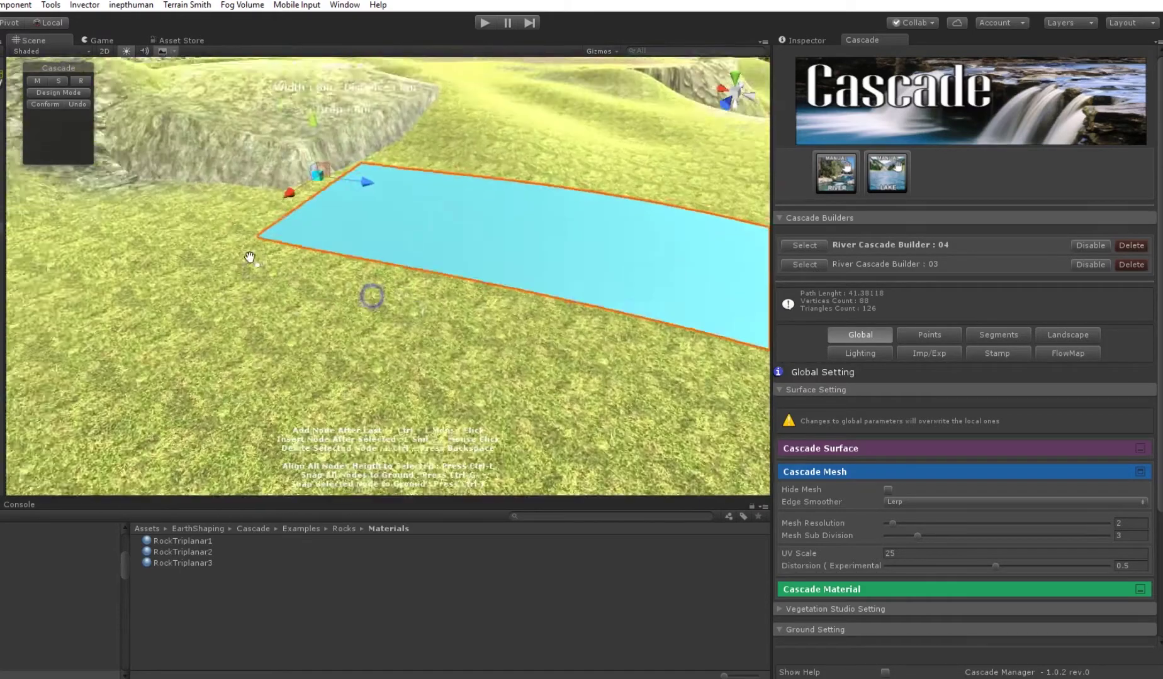
{"action": "middle_click_drag", "start_coordinate": [371, 295], "coordinate": [252, 259]}
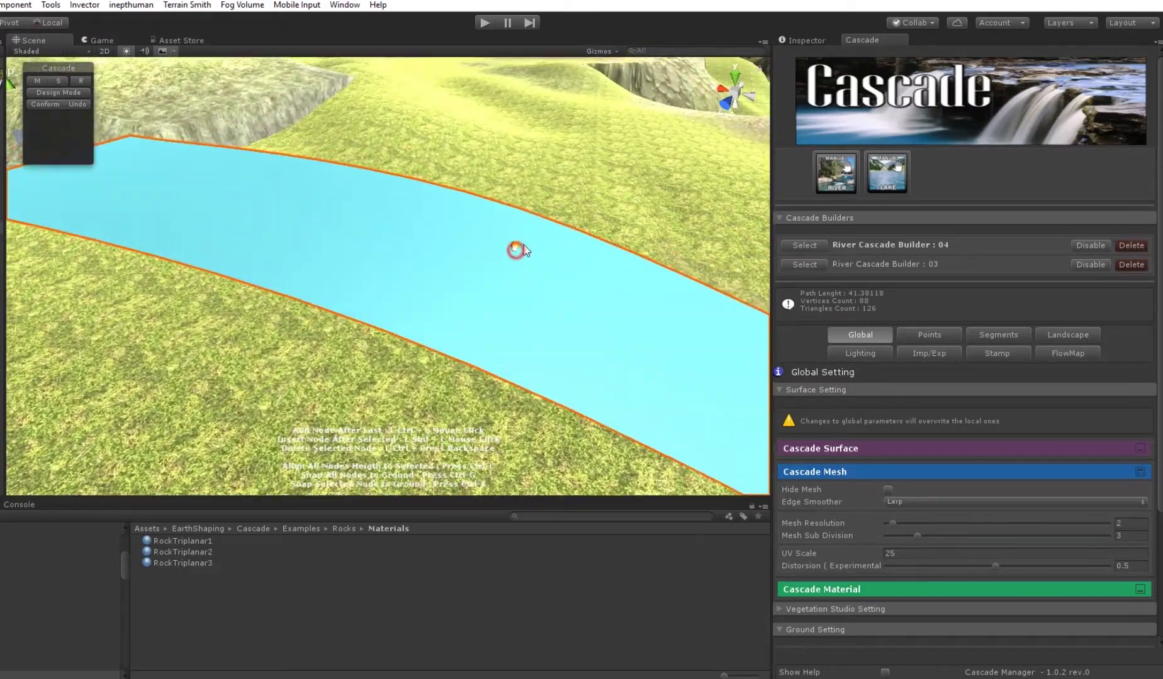
{"action": "left_click", "coordinate": [516, 247]}
{"action": "left_click_drag", "start_coordinate": [524, 200], "coordinate": [532, 145]}
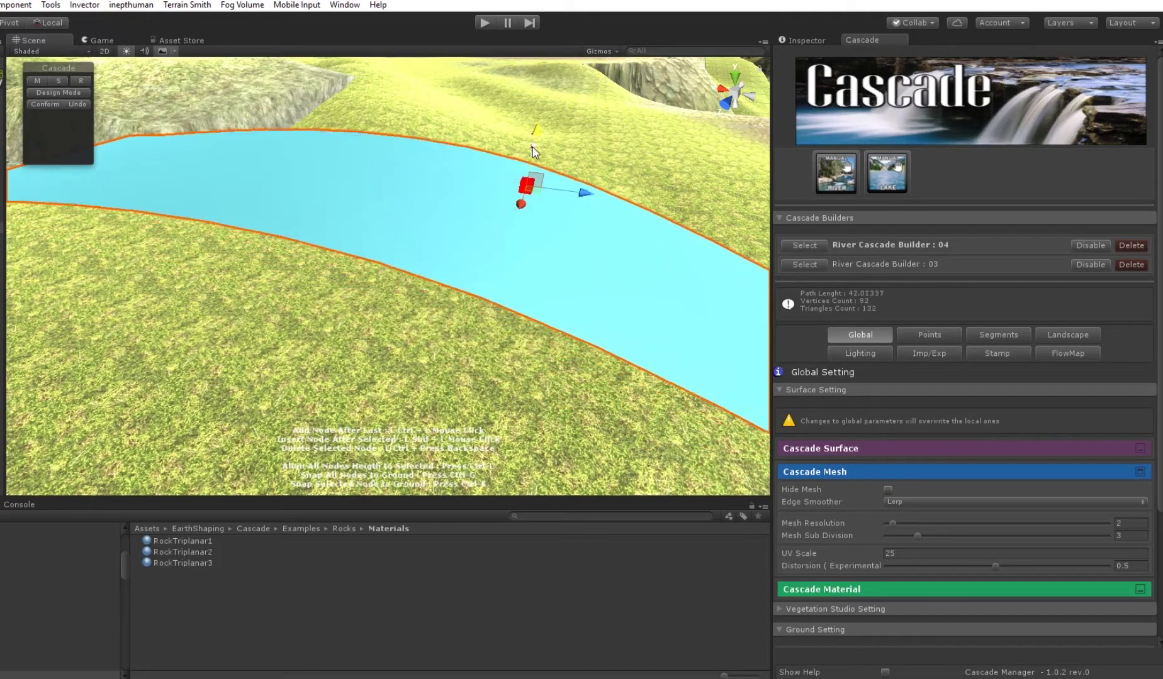
{"action": "mouse_move", "coordinate": [558, 203]}
{"action": "middle_mouse_down"}
{"action": "mouse_move", "coordinate": [522, 223]}
{"action": "mouse_move", "coordinate": [466, 191]}
{"action": "middle_mouse_up"}
{"action": "right_click_drag", "start_coordinate": [465, 189], "coordinate": [497, 247]}
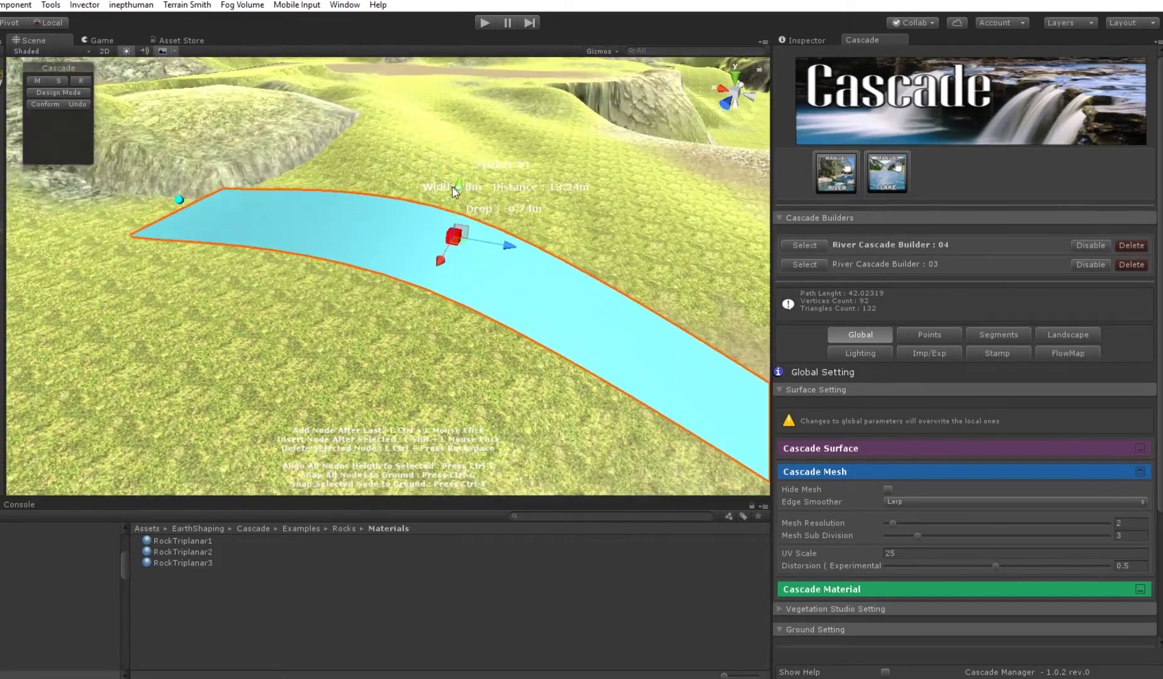
{"action": "left_click_drag", "start_coordinate": [458, 186], "coordinate": [474, 104]}
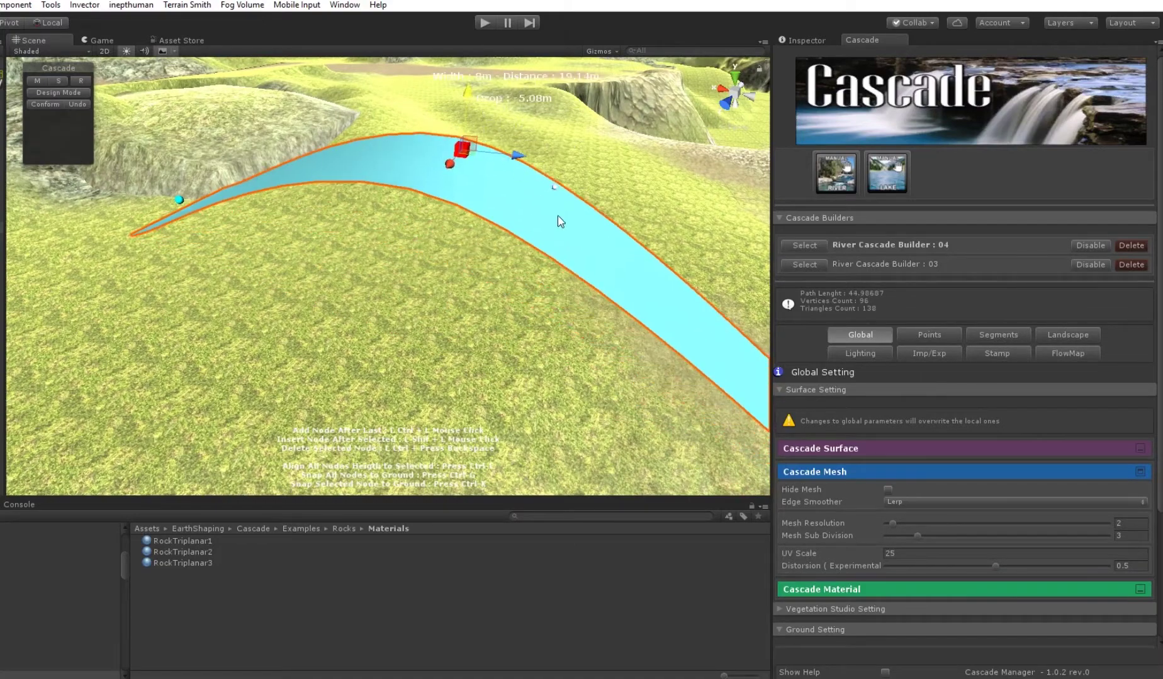
{"action": "scroll", "coordinate": [558, 215], "scroll_direction": "down", "scroll_amount": 3}
{"action": "middle_click_drag", "start_coordinate": [441, 179], "coordinate": [454, 189]}
{"action": "mouse_move", "coordinate": [456, 161]}
{"action": "left_mouse_down"}
{"action": "mouse_move", "coordinate": [455, 244]}
{"action": "mouse_move", "coordinate": [462, 166]}
{"action": "left_mouse_up"}
- Add a fourth node beyond the river's end and raise it above the third node
{"action": "middle_click_drag", "start_coordinate": [483, 234], "coordinate": [405, 193]}
{"action": "middle_click_drag", "start_coordinate": [613, 369], "coordinate": [525, 340]}
{"action": "left_click", "coordinate": [684, 404], "text": "ctrl"}
{"action": "left_click_drag", "start_coordinate": [707, 370], "coordinate": [696, 268]}
{"action": "middle_click_drag", "start_coordinate": [760, 492], "coordinate": [716, 453]}
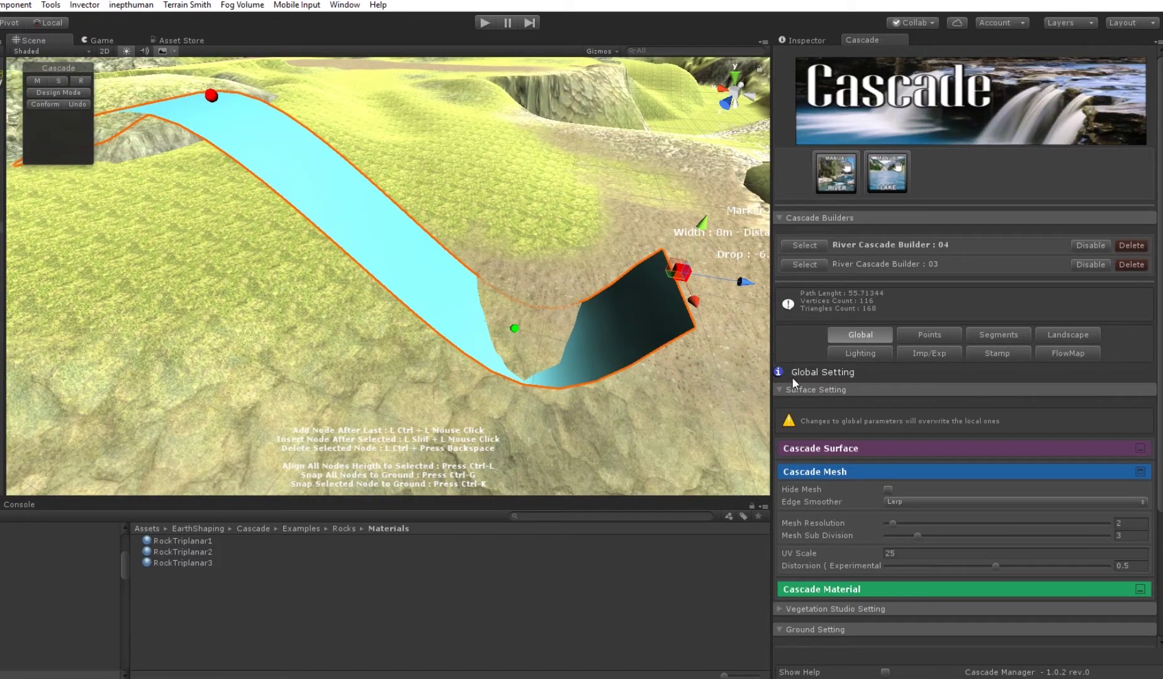
- Collapse the Surface Setting section and apply Auto Slope to the uneven river path
{"action": "left_click", "coordinate": [781, 390]}
{"action": "left_click", "coordinate": [1136, 600]}
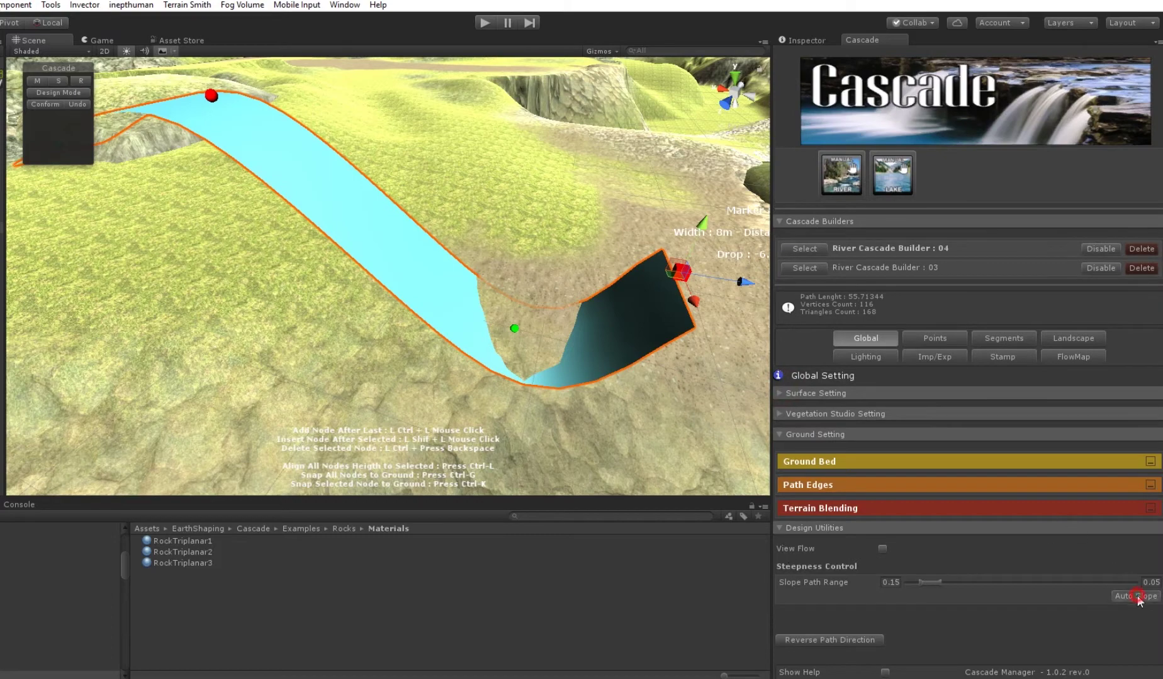
- Raise the river's third node to a drop of about 3.2 m and shift it along the slope
{"action": "mouse_move", "coordinate": [617, 353]}
{"action": "middle_mouse_down"}
{"action": "mouse_move", "coordinate": [576, 348]}
{"action": "mouse_move", "coordinate": [657, 360]}
{"action": "mouse_move", "coordinate": [619, 320]}
{"action": "mouse_move", "coordinate": [621, 346]}
{"action": "middle_mouse_up"}
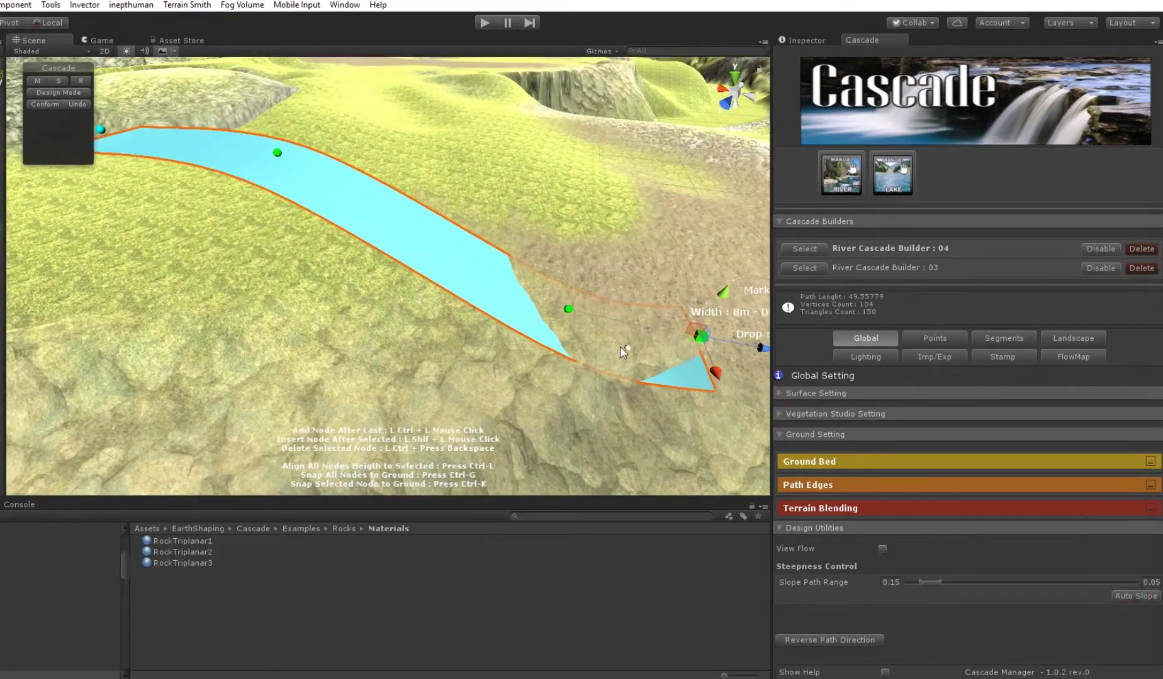
{"action": "left_click", "coordinate": [565, 310]}
{"action": "mouse_move", "coordinate": [586, 267]}
{"action": "left_mouse_down"}
{"action": "mouse_move", "coordinate": [591, 223]}
{"action": "mouse_move", "coordinate": [580, 265]}
{"action": "left_mouse_up"}
{"action": "middle_click_drag", "start_coordinate": [686, 403], "coordinate": [669, 412]}
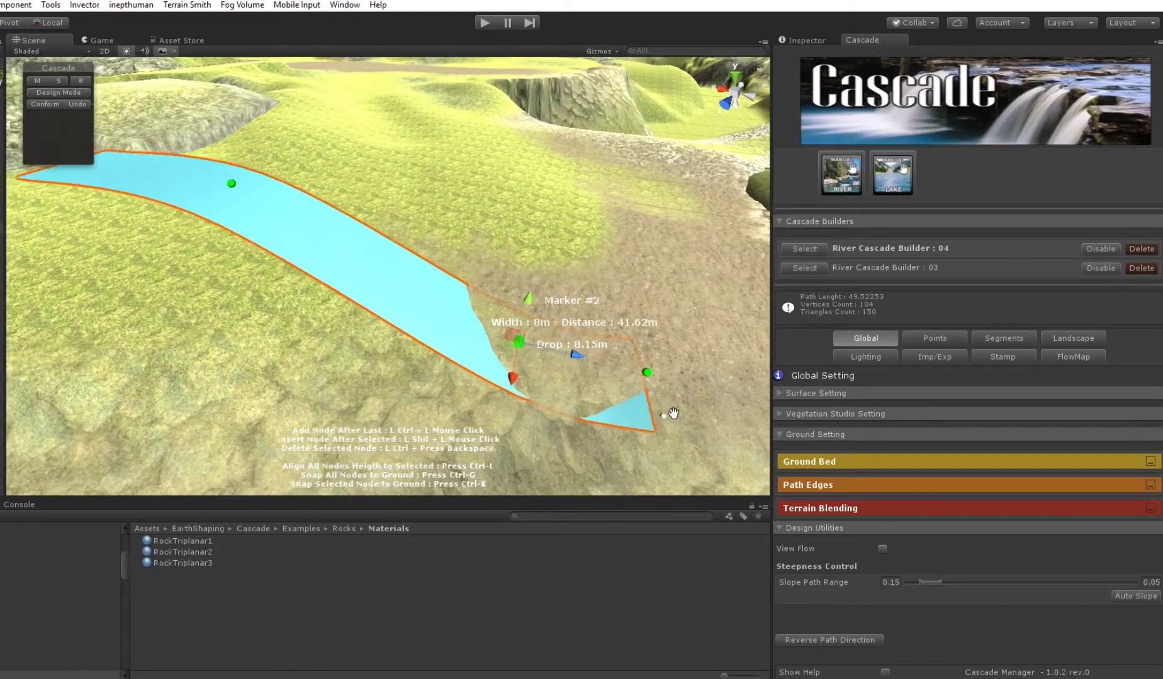
{"action": "scroll", "coordinate": [634, 420], "scroll_direction": "down", "scroll_amount": 1}
{"action": "scroll", "coordinate": [634, 420], "scroll_direction": "up", "scroll_amount": 3}
{"action": "middle_click_drag", "start_coordinate": [545, 353], "coordinate": [534, 355]}
{"action": "left_click_drag", "start_coordinate": [562, 310], "coordinate": [582, 233]}
{"action": "middle_click_drag", "start_coordinate": [593, 281], "coordinate": [478, 281]}
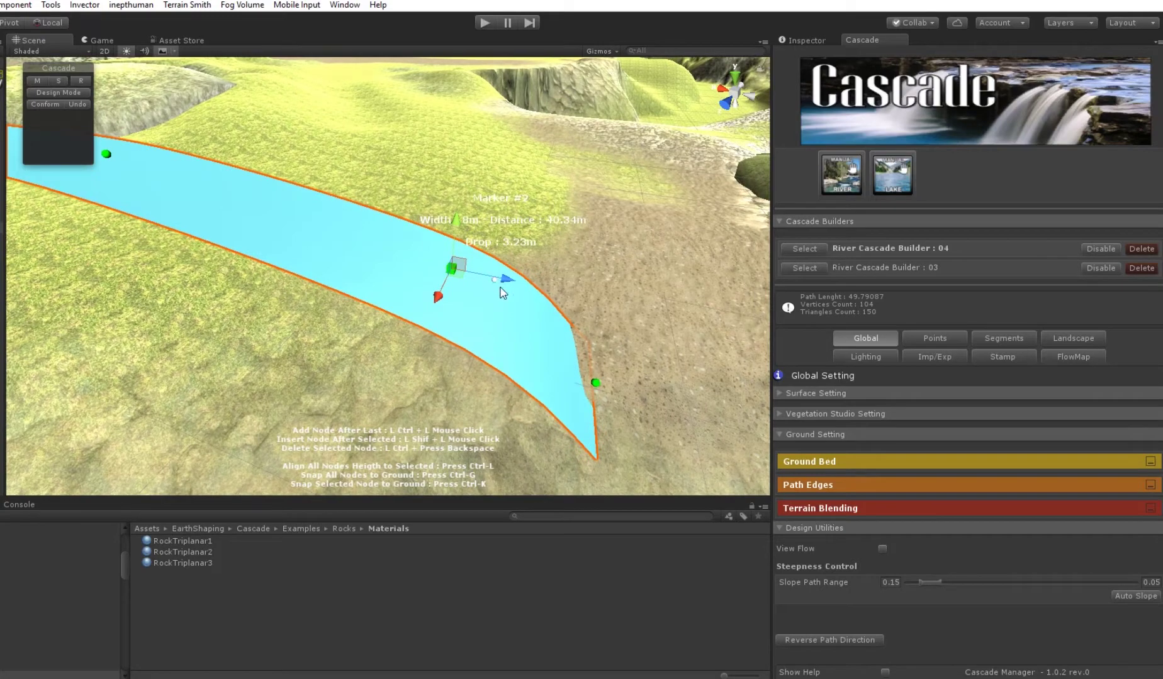
{"action": "mouse_move", "coordinate": [502, 293]}
{"action": "left_mouse_down"}
{"action": "mouse_move", "coordinate": [556, 290]}
{"action": "mouse_move", "coordinate": [540, 318]}
{"action": "left_mouse_up"}
- Move the last node outward to lengthen the river to a distance of about 52 m
{"action": "middle_click_drag", "start_coordinate": [540, 317], "coordinate": [312, 346]}
{"action": "left_click", "coordinate": [407, 351]}
{"action": "mouse_move", "coordinate": [452, 376]}
{"action": "left_mouse_down"}
{"action": "mouse_move", "coordinate": [478, 396]}
{"action": "mouse_move", "coordinate": [458, 399]}
{"action": "left_mouse_up"}
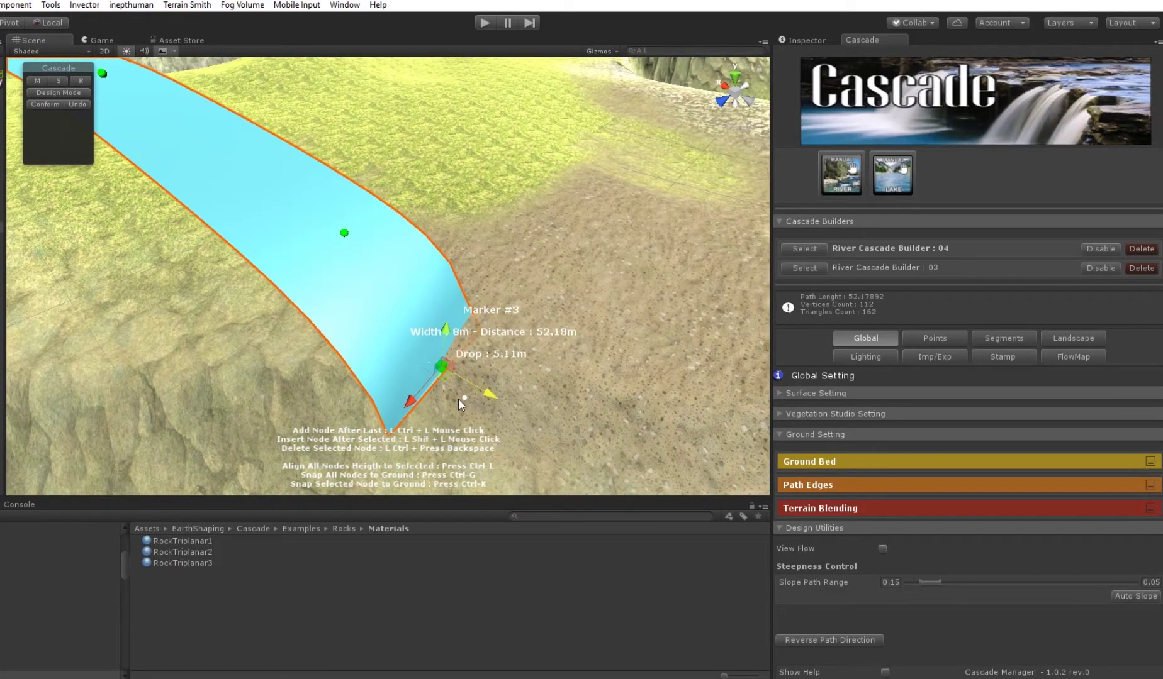
- Raise the third node well above the last node to make the river path uneven again
{"action": "right_click_drag", "start_coordinate": [385, 397], "coordinate": [411, 327]}
{"action": "middle_click_drag", "start_coordinate": [410, 328], "coordinate": [554, 212]}
{"action": "left_click", "coordinate": [402, 257]}
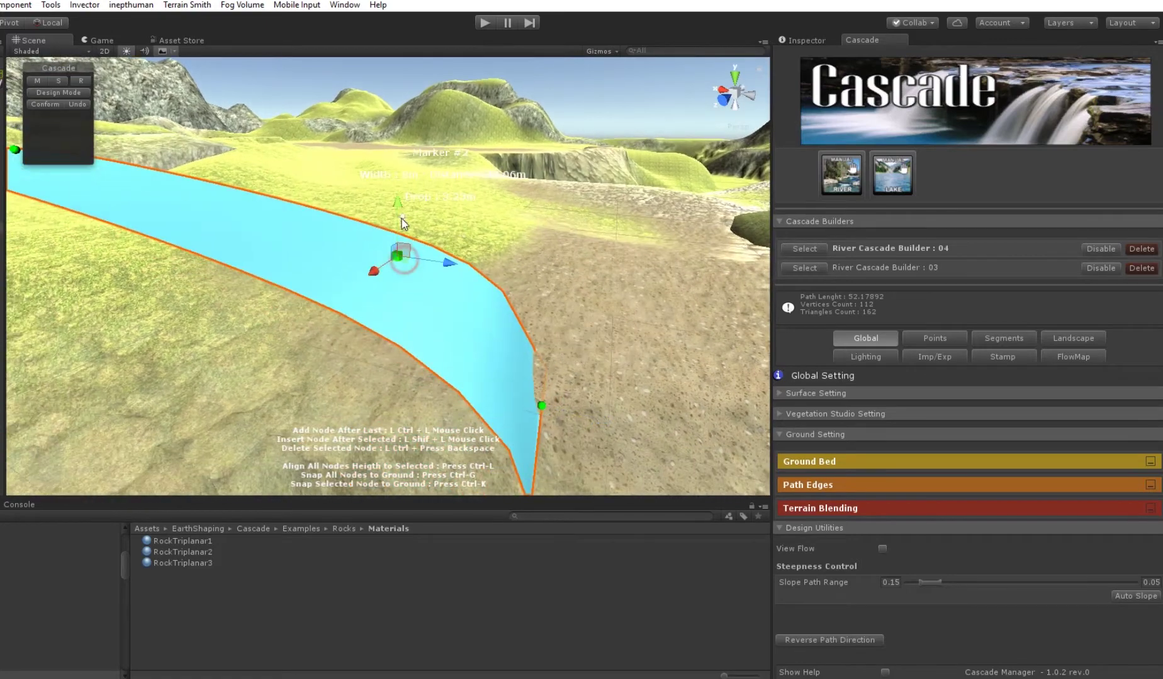
{"action": "left_click_drag", "start_coordinate": [399, 210], "coordinate": [399, 99]}
- Raise the last node to a drop of about 0.6 m and reapply Auto Slope to the river
{"action": "right_click_drag", "start_coordinate": [503, 335], "coordinate": [286, 356]}
{"action": "middle_click_drag", "start_coordinate": [285, 355], "coordinate": [198, 303]}
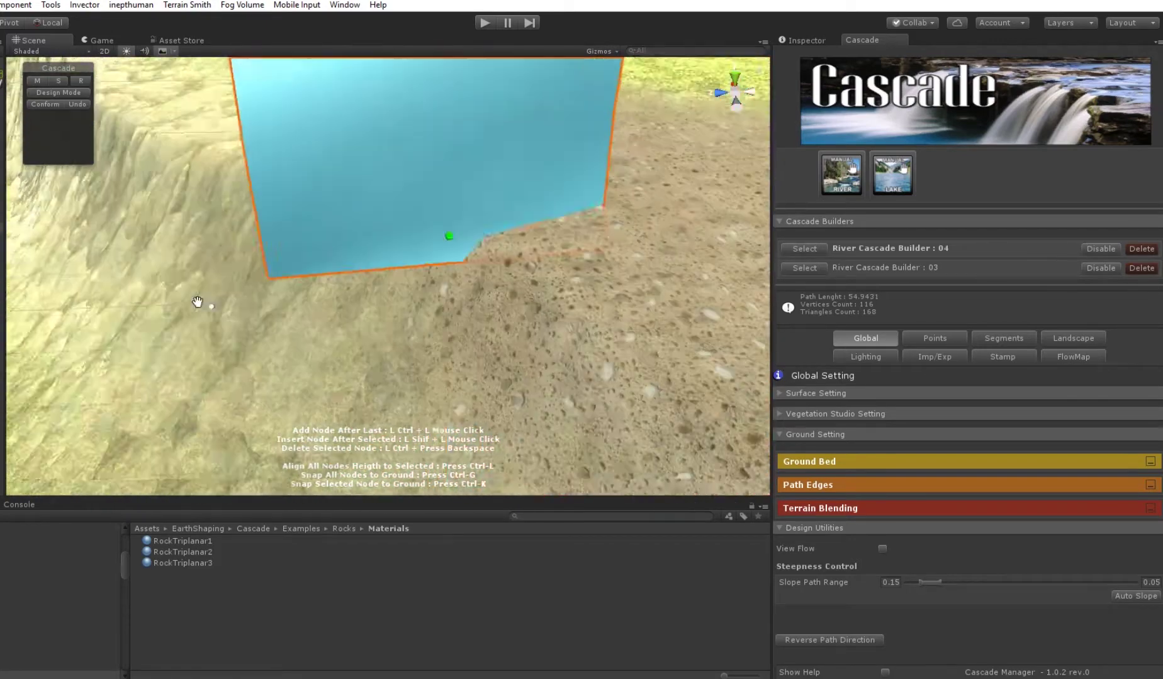
{"action": "scroll", "coordinate": [220, 311], "scroll_direction": "down", "scroll_amount": 5}
{"action": "right_click_drag", "start_coordinate": [300, 333], "coordinate": [319, 267]}
{"action": "left_click", "coordinate": [367, 344]}
{"action": "mouse_move", "coordinate": [373, 379]}
{"action": "left_mouse_down"}
{"action": "mouse_move", "coordinate": [384, 440]}
{"action": "mouse_move", "coordinate": [369, 358]}
{"action": "mouse_move", "coordinate": [363, 395]}
{"action": "mouse_move", "coordinate": [342, 401]}
{"action": "mouse_move", "coordinate": [532, 421]}
{"action": "mouse_move", "coordinate": [410, 262]}
{"action": "mouse_move", "coordinate": [461, 340]}
{"action": "mouse_move", "coordinate": [969, 553]}
{"action": "left_mouse_up"}
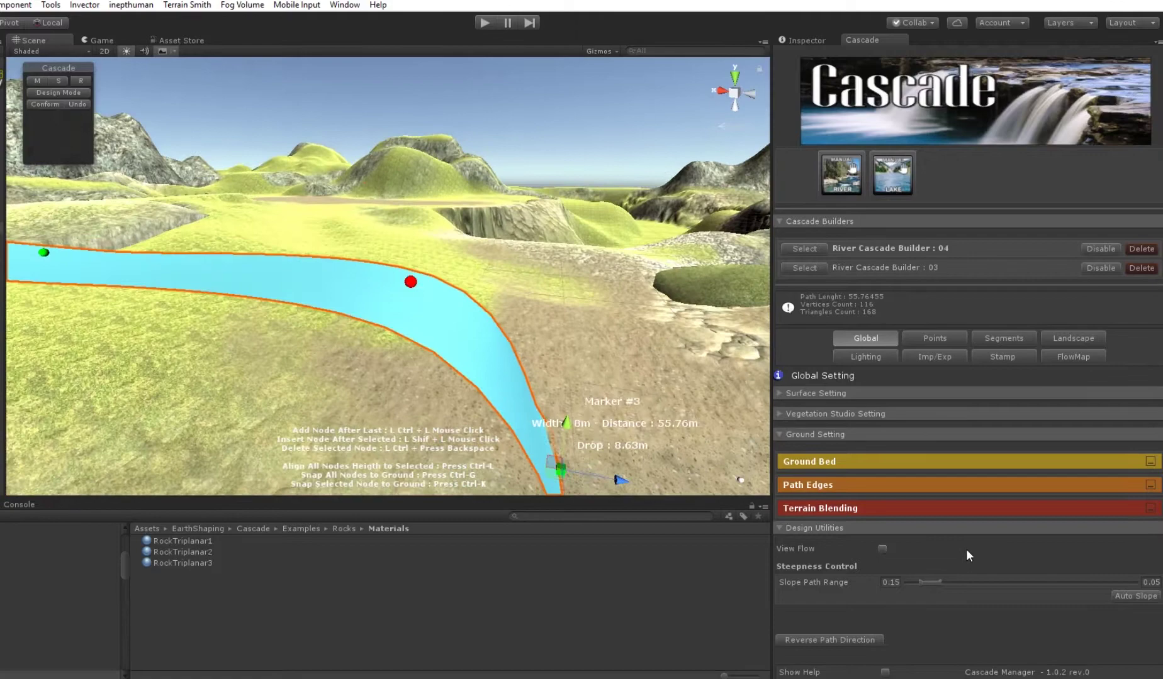
{"action": "left_click", "coordinate": [1115, 601]}
{"action": "left_click_drag", "start_coordinate": [524, 408], "coordinate": [291, 332], "text": "alt"}
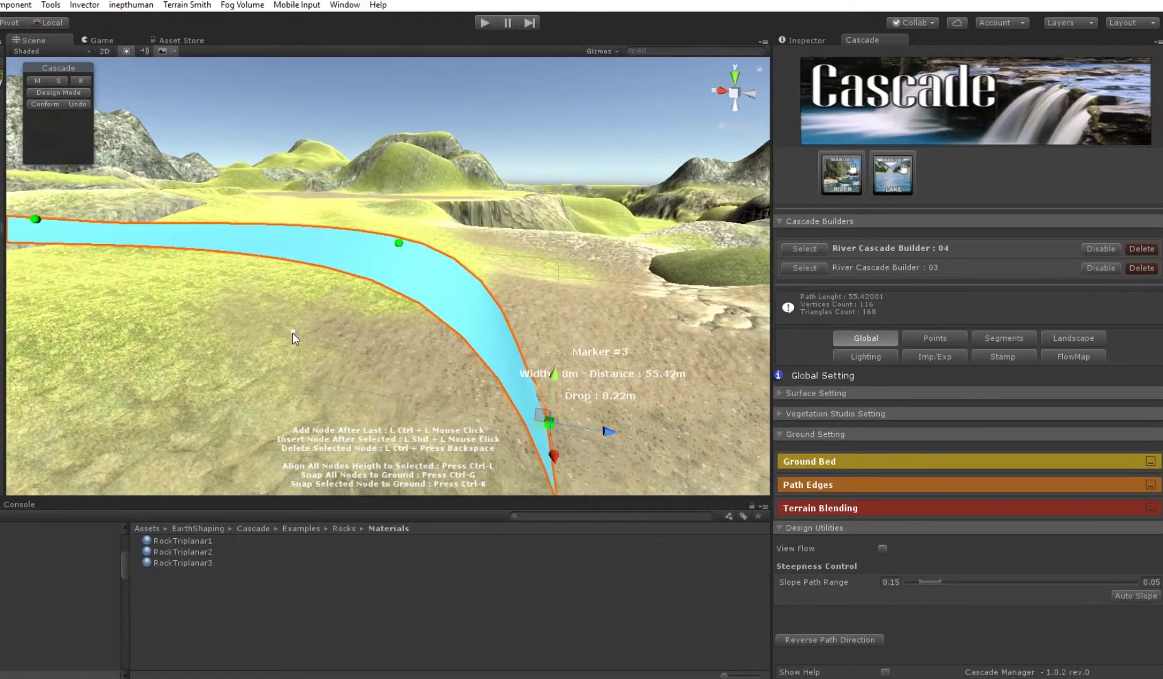
- Delete the river's last two nodes and its builder 04, and disable River Cascade Builder : 03
{"action": "key", "text": "ctrl+BackSpace"}
{"action": "key", "text": "ctrl+BackSpace"}
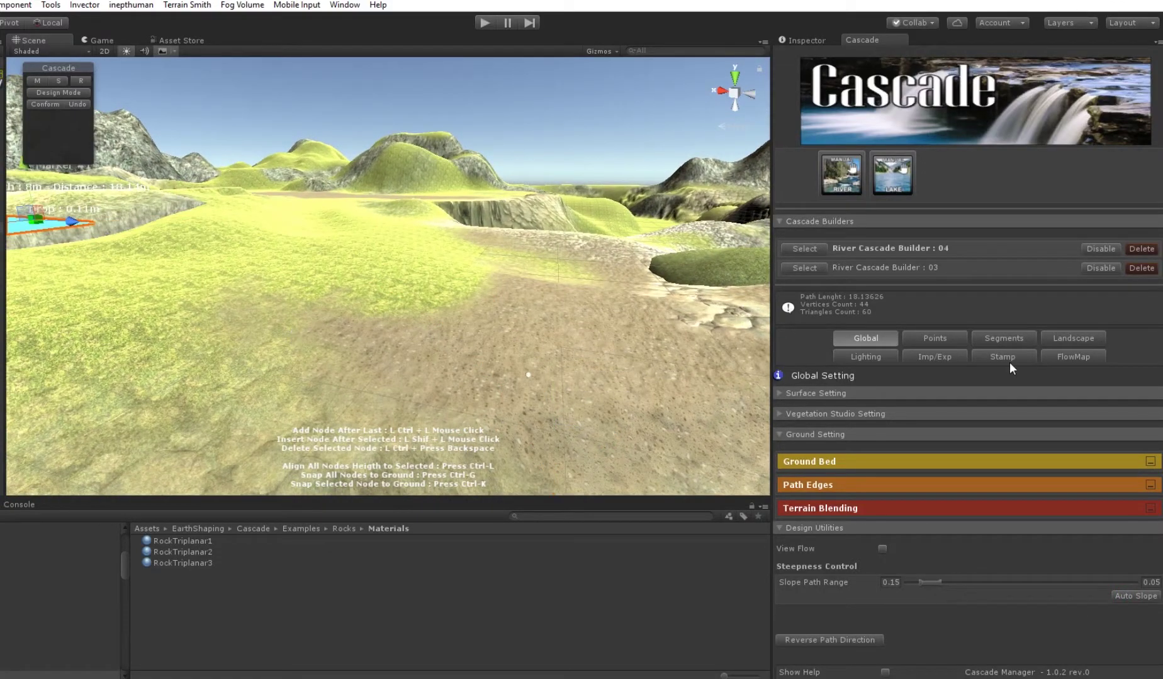
{"action": "left_click", "coordinate": [1136, 249]}
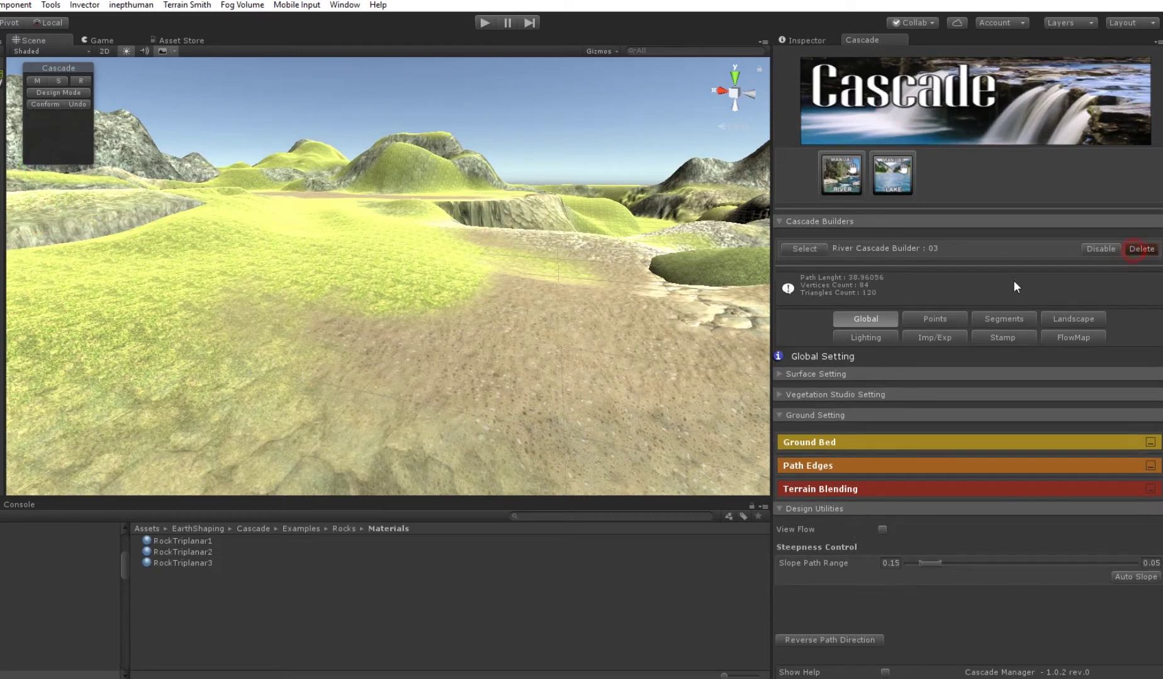
{"action": "left_click", "coordinate": [1101, 248]}
- Create a lake builder and place its first surface spawner on the grassy floor of the rock-walled basin
{"action": "right_click_drag", "start_coordinate": [464, 370], "coordinate": [440, 415]}
{"action": "left_click", "coordinate": [892, 175]}
{"action": "left_click_drag", "start_coordinate": [441, 405], "coordinate": [187, 452], "text": "alt"}
{"action": "right_click_drag", "start_coordinate": [189, 455], "coordinate": [665, 196]}
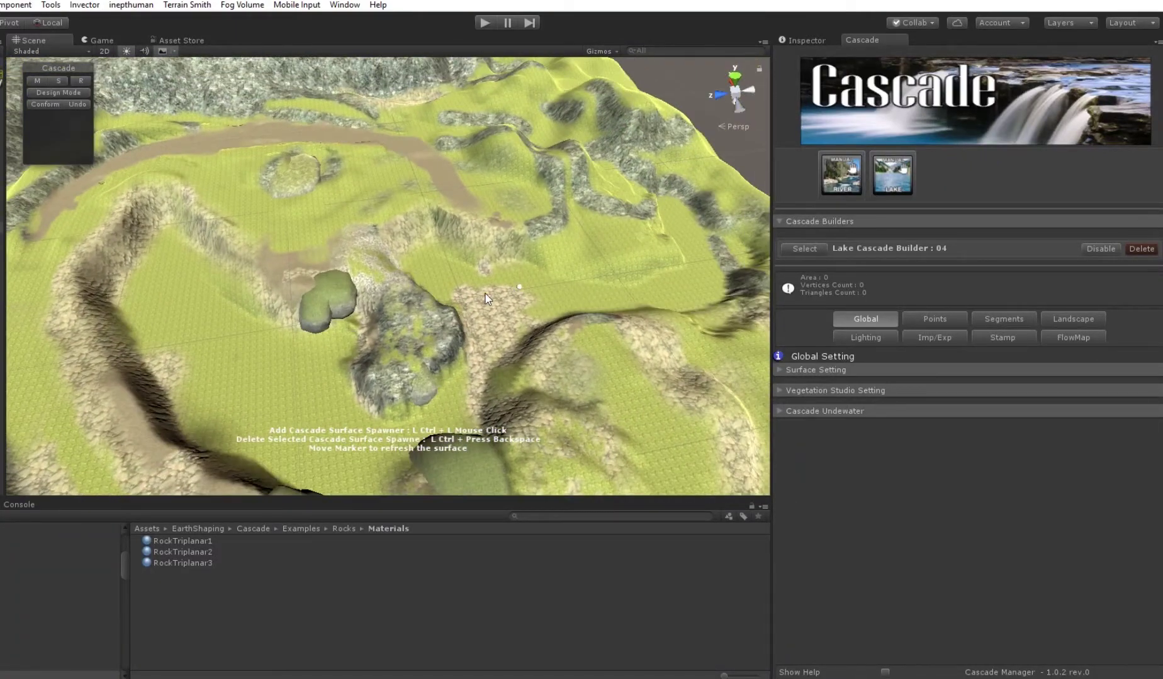
{"action": "middle_click_drag", "start_coordinate": [194, 372], "coordinate": [159, 284]}
{"action": "right_click_drag", "start_coordinate": [401, 233], "coordinate": [558, 353]}
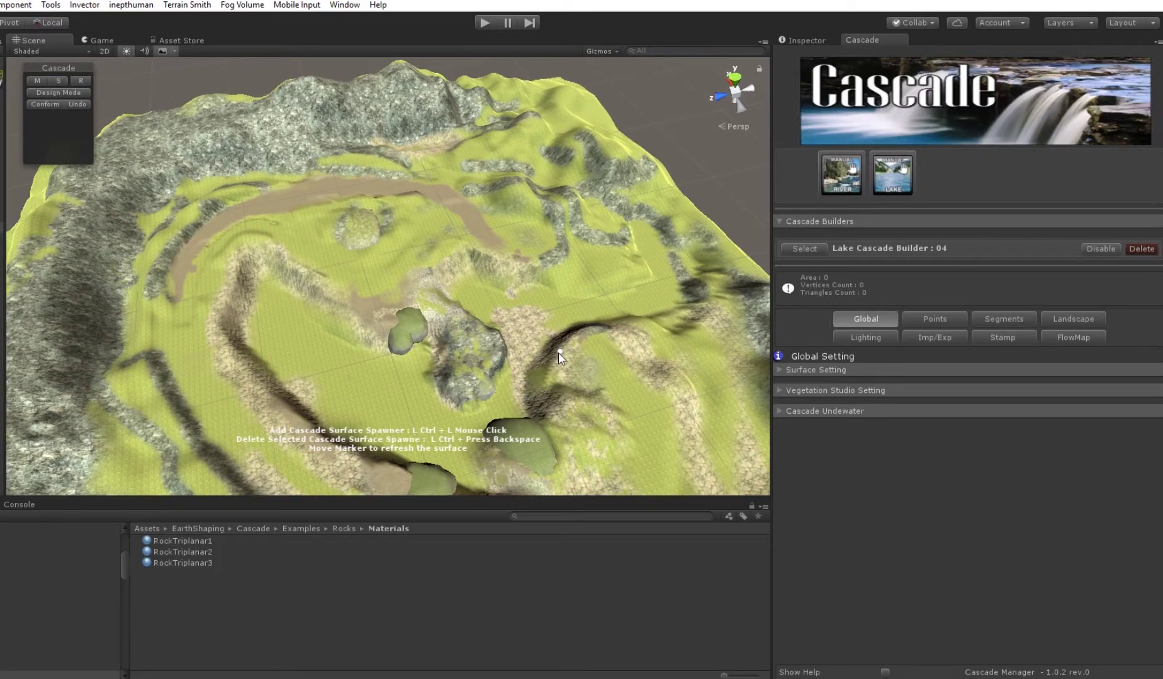
{"action": "right_click_drag", "start_coordinate": [292, 310], "coordinate": [411, 348]}
{"action": "left_click", "coordinate": [342, 319], "text": "ctrl"}
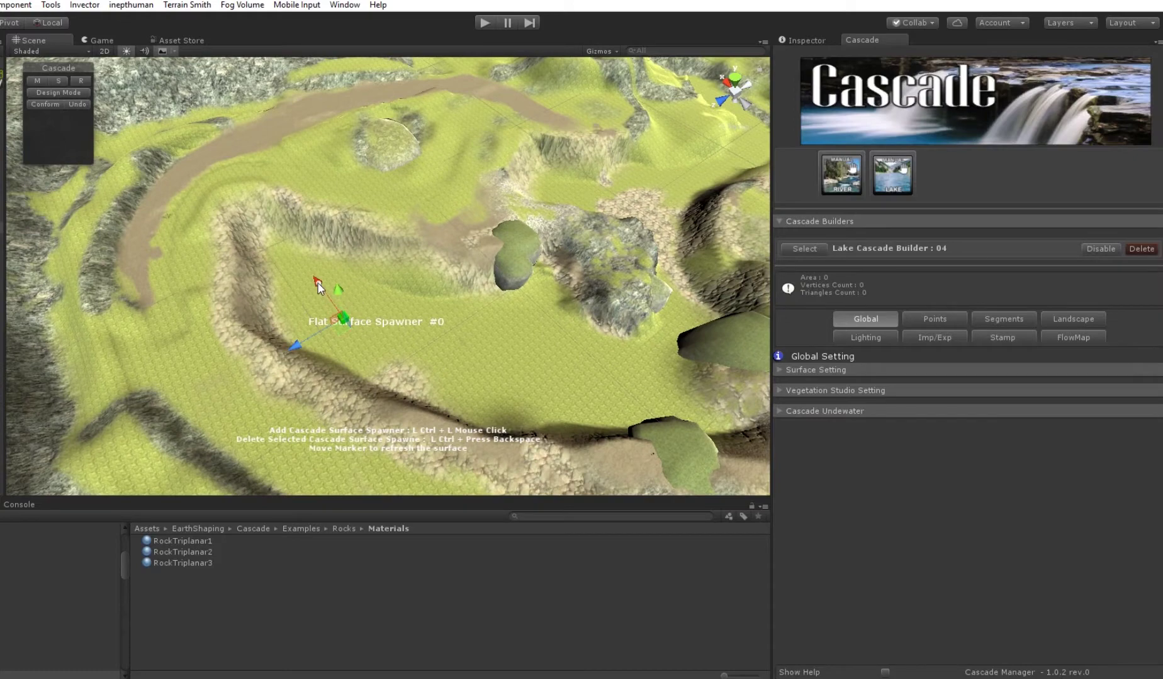
- Raise the first surface spawner so the water fills the basin between the rock walls
{"action": "right_click_drag", "start_coordinate": [392, 361], "coordinate": [390, 411]}
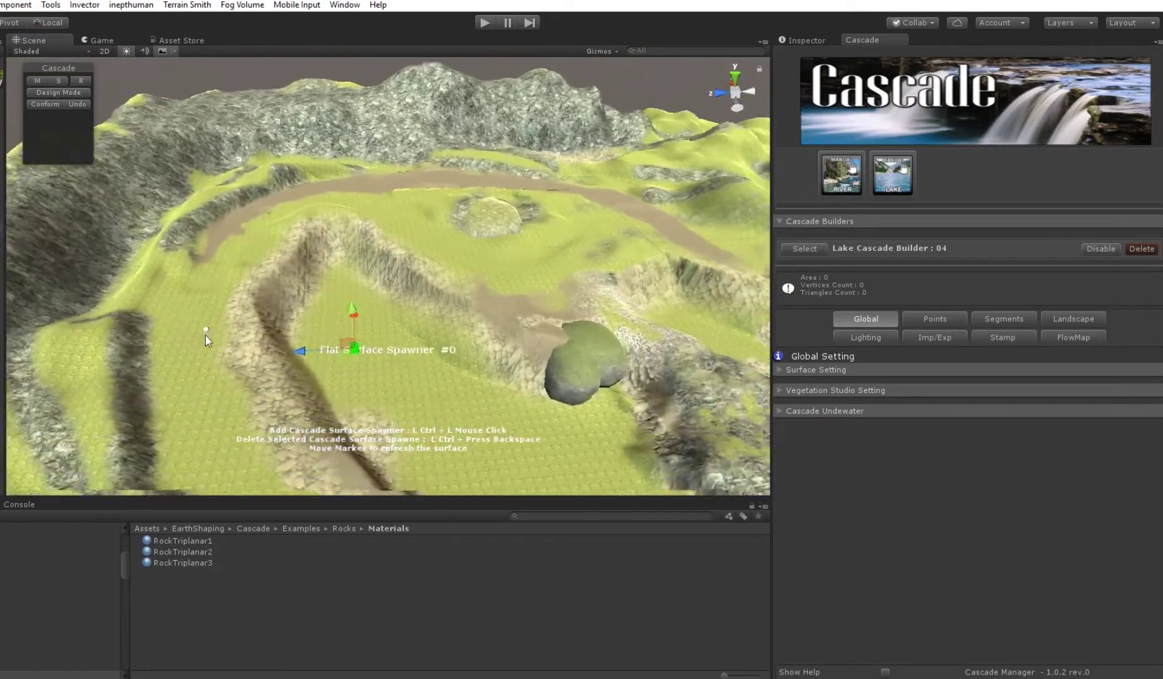
{"action": "left_click_drag", "start_coordinate": [351, 313], "coordinate": [353, 306]}
{"action": "right_click_drag", "start_coordinate": [389, 335], "coordinate": [461, 390]}
{"action": "middle_click_drag", "start_coordinate": [428, 358], "coordinate": [371, 418]}
{"action": "right_click_drag", "start_coordinate": [371, 418], "coordinate": [141, 368]}
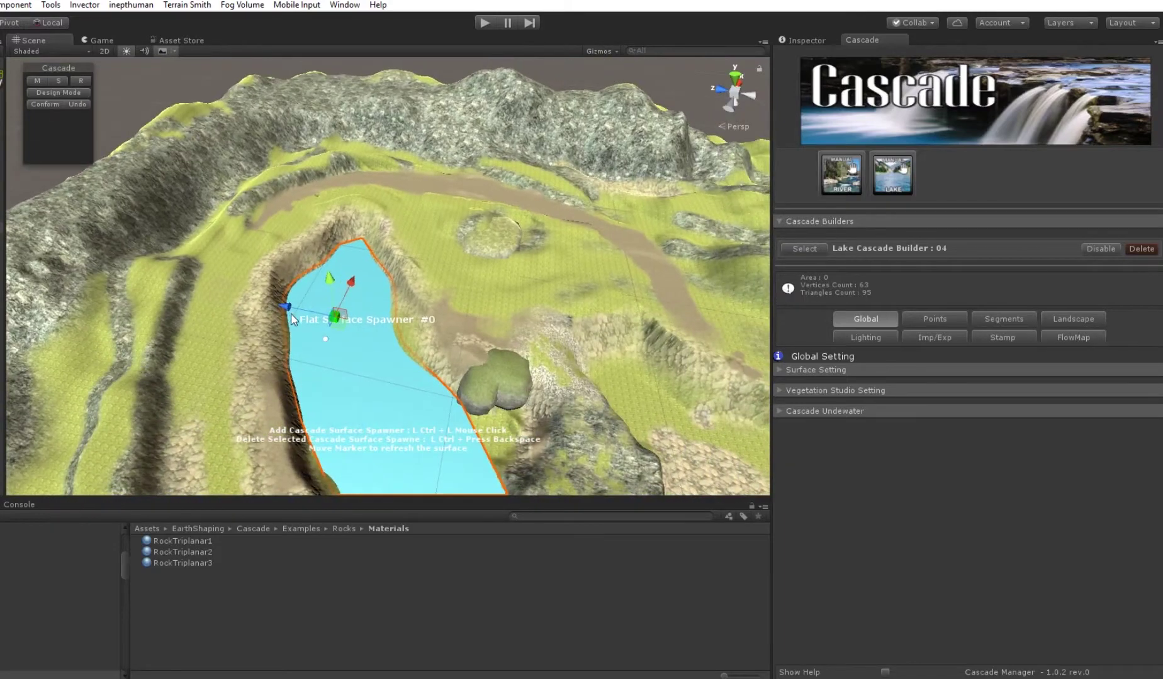
- Add a second surface spawner in the valley beyond the central rock outcrop and adjust its position to extend the lake
{"action": "left_click_drag", "start_coordinate": [371, 389], "coordinate": [258, 373], "text": "alt"}
{"action": "middle_click_drag", "start_coordinate": [464, 349], "coordinate": [393, 313]}
{"action": "left_click_drag", "start_coordinate": [394, 314], "coordinate": [319, 382], "text": "alt"}
{"action": "scroll", "coordinate": [520, 400], "scroll_direction": "down", "scroll_amount": 1}
{"action": "middle_click_drag", "start_coordinate": [520, 400], "coordinate": [476, 370]}
{"action": "scroll", "coordinate": [476, 370], "scroll_direction": "up", "scroll_amount": 4}
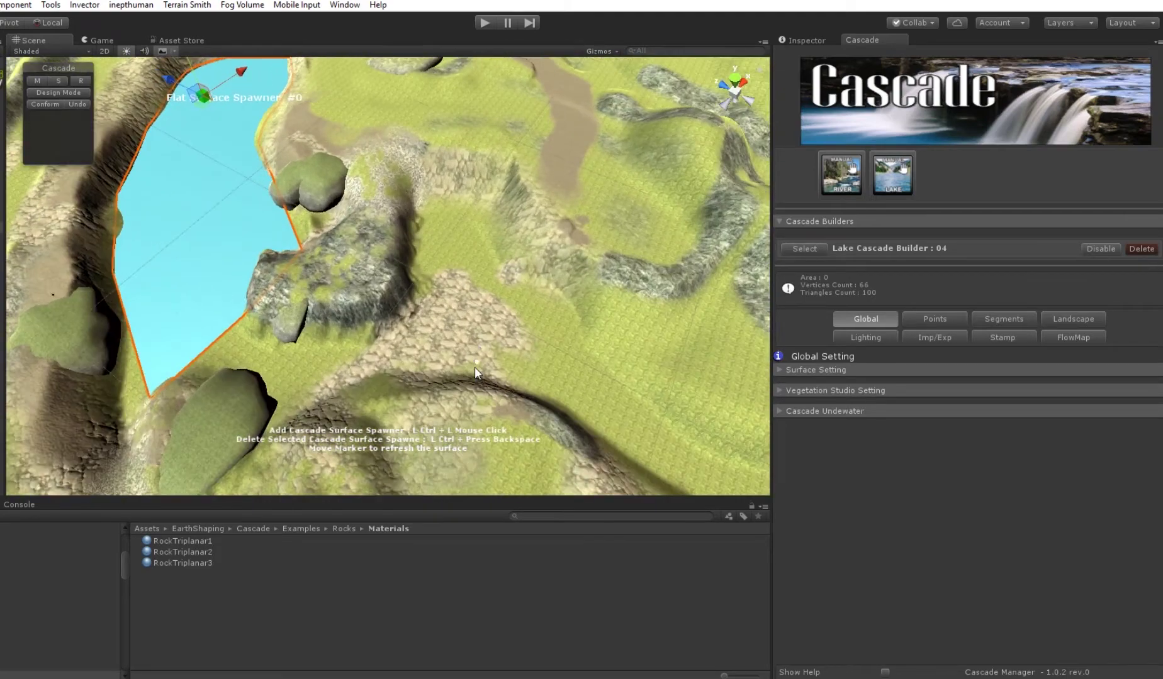
{"action": "left_click_drag", "start_coordinate": [530, 367], "coordinate": [537, 370]}
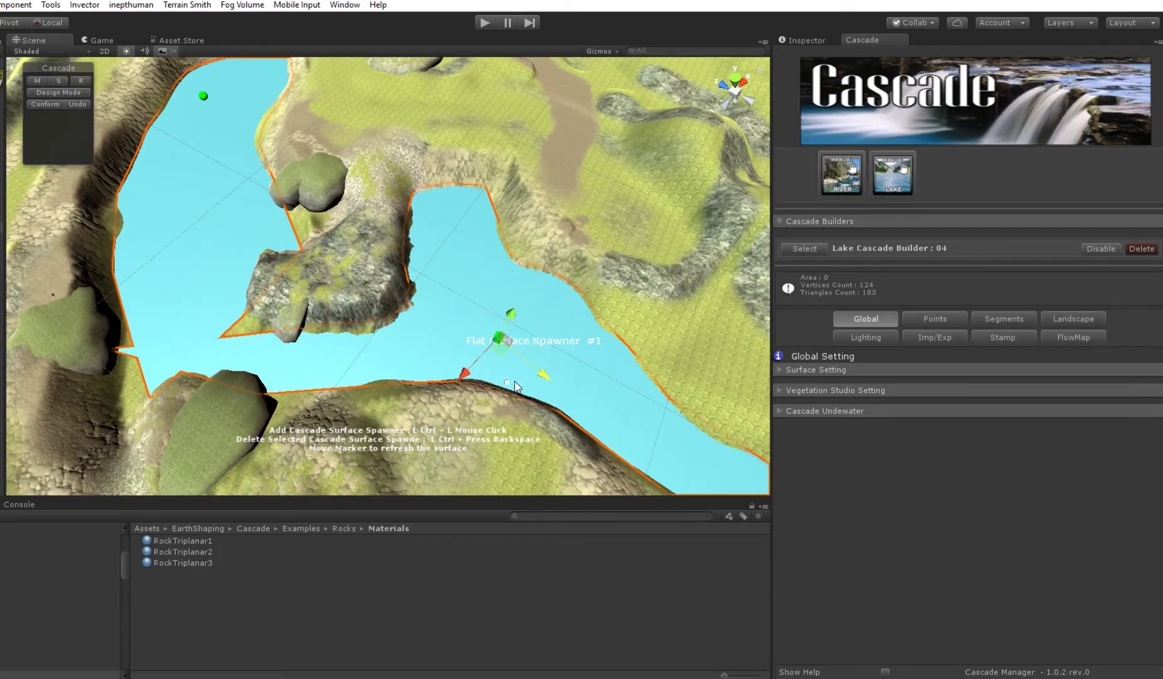
- Add a third surface spawner toward the far arm of the lake and nudge it to refresh the surface
{"action": "middle_click_drag", "start_coordinate": [516, 382], "coordinate": [533, 325]}
{"action": "mouse_move", "coordinate": [453, 344]}
{"action": "middle_mouse_down"}
{"action": "mouse_move", "coordinate": [402, 361]}
{"action": "mouse_move", "coordinate": [296, 354]}
{"action": "middle_mouse_up"}
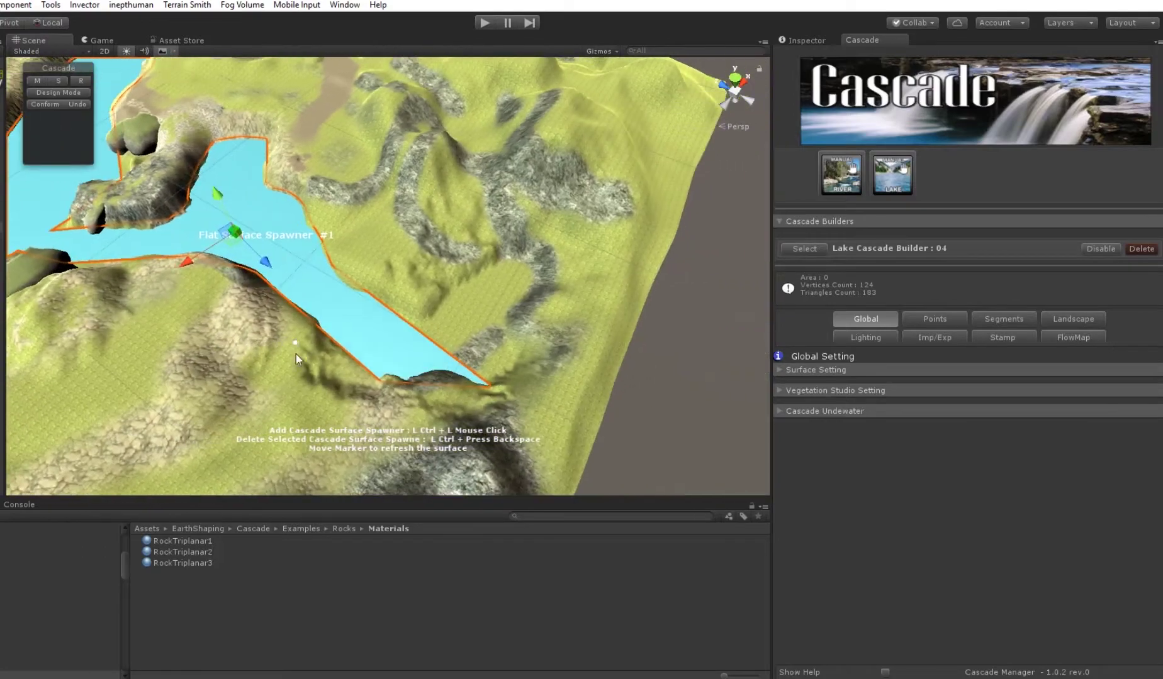
{"action": "left_click", "coordinate": [497, 293], "text": "ctrl"}
{"action": "left_click_drag", "start_coordinate": [558, 303], "coordinate": [561, 303]}
- Add two surface spawners beside the shoreline boulders so the water follows the corner of the bank
{"action": "middle_click_drag", "start_coordinate": [544, 324], "coordinate": [711, 350]}
{"action": "scroll", "coordinate": [339, 380], "scroll_direction": "up", "scroll_amount": 3}
{"action": "right_click_drag", "start_coordinate": [325, 373], "coordinate": [444, 378]}
{"action": "left_click_drag", "start_coordinate": [326, 371], "coordinate": [438, 382], "text": "alt"}
{"action": "left_click", "coordinate": [451, 247], "text": "ctrl"}
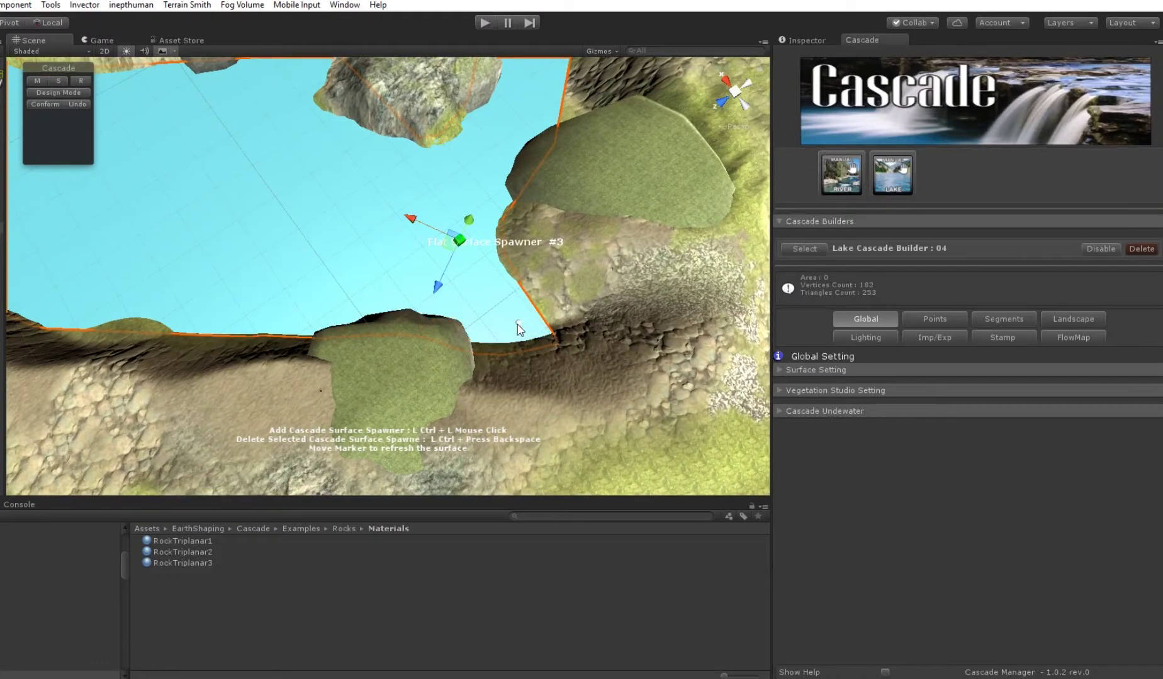
{"action": "left_click", "coordinate": [521, 333], "text": "ctrl"}
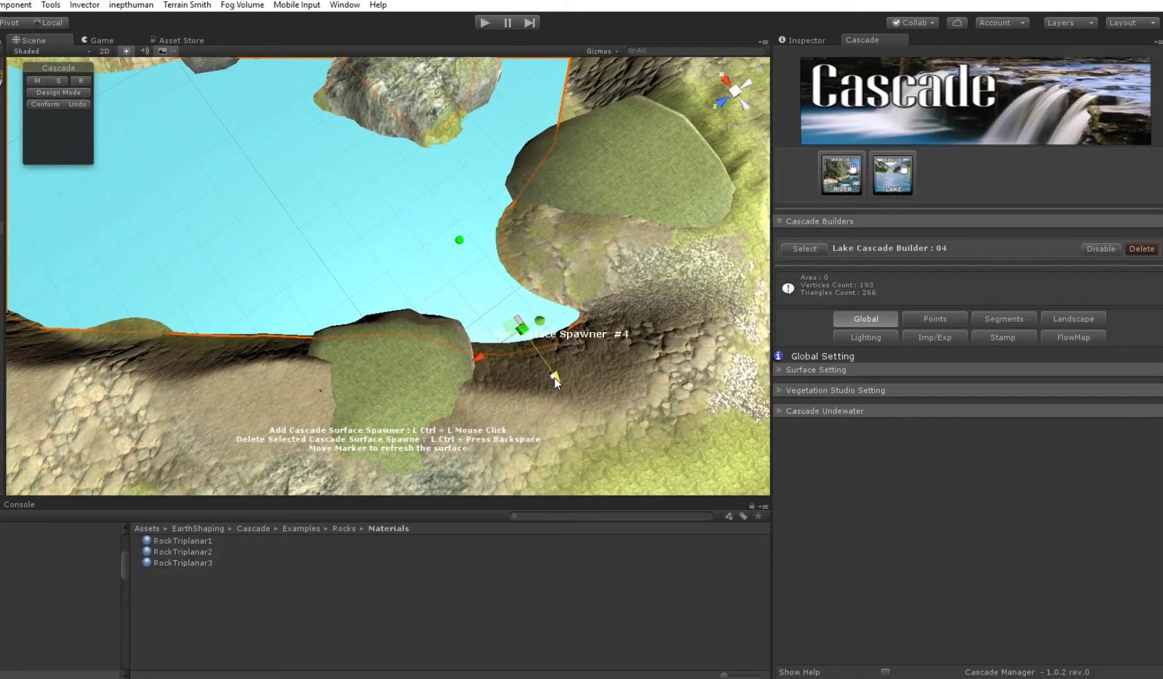
- Add surface spawners #5 and #6 in the gap between the mossy boulders and the rock outcrop, nudging the last one
{"action": "left_click_drag", "start_coordinate": [553, 381], "coordinate": [436, 255], "text": "alt"}
{"action": "scroll", "coordinate": [407, 322], "scroll_direction": "up", "scroll_amount": 3}
{"action": "scroll", "coordinate": [385, 307], "scroll_direction": "up", "scroll_amount": 3}
{"action": "left_click_drag", "start_coordinate": [384, 307], "coordinate": [489, 318], "text": "alt"}
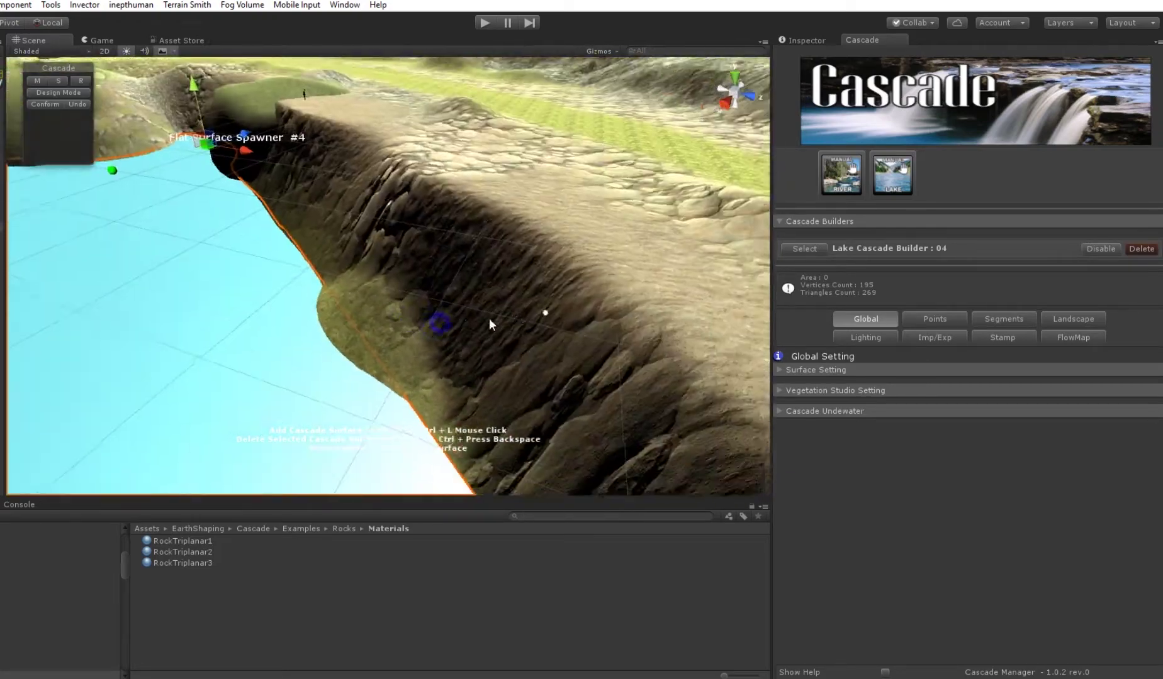
{"action": "middle_click_drag", "start_coordinate": [489, 318], "coordinate": [481, 378]}
{"action": "scroll", "coordinate": [511, 325], "scroll_direction": "down", "scroll_amount": 3}
{"action": "left_click_drag", "start_coordinate": [482, 378], "coordinate": [313, 362], "text": "alt"}
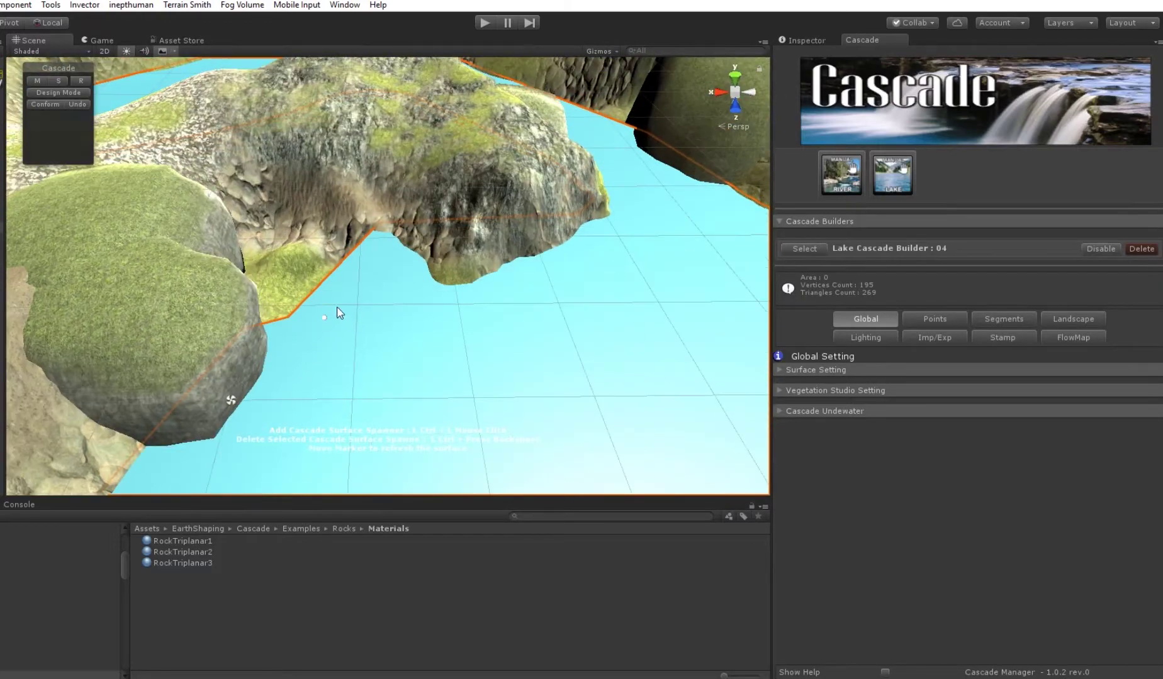
{"action": "left_click_drag", "start_coordinate": [288, 291], "coordinate": [16, 408]}
{"action": "left_click", "coordinate": [363, 227], "text": "ctrl"}
{"action": "left_click_drag", "start_coordinate": [412, 220], "coordinate": [408, 225]}
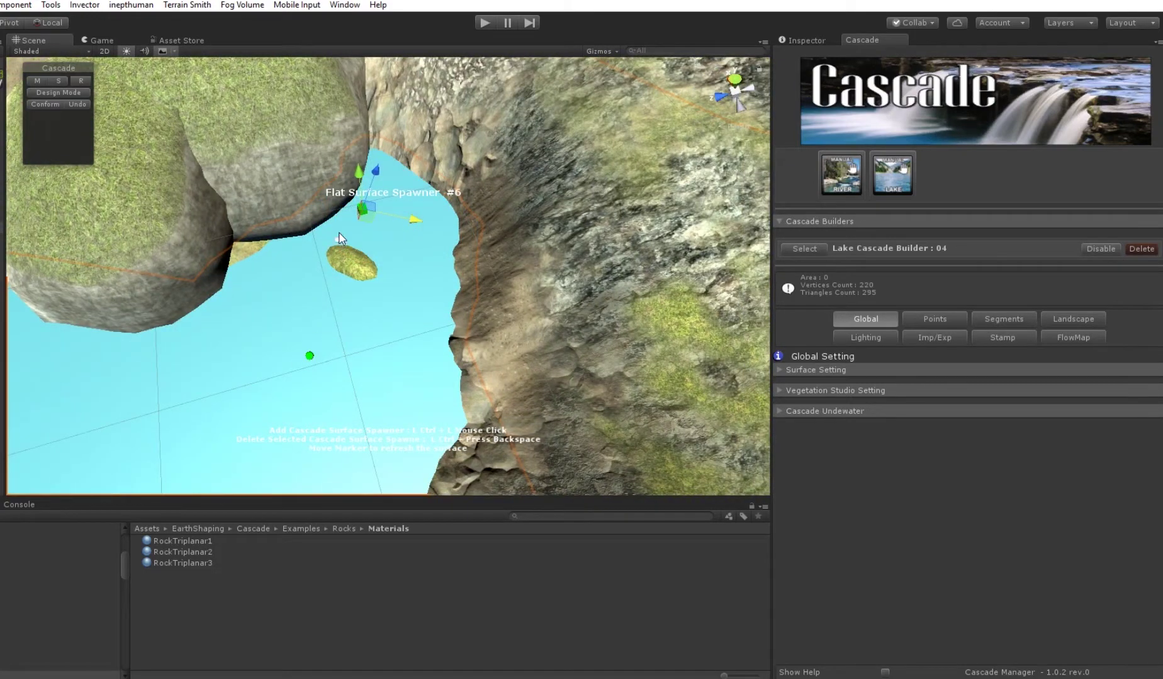
- Move surface spawner #5 closer to the small islet by the boulders and raise it slightly
{"action": "middle_click_drag", "start_coordinate": [310, 214], "coordinate": [334, 216]}
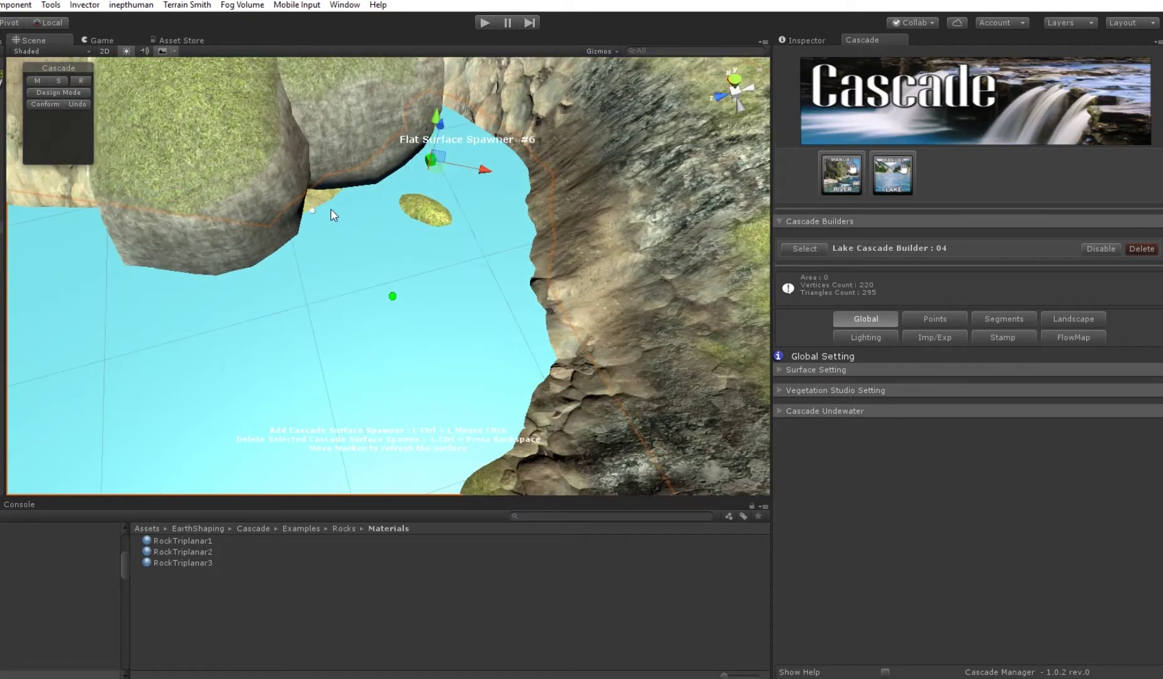
{"action": "left_click", "coordinate": [390, 298]}
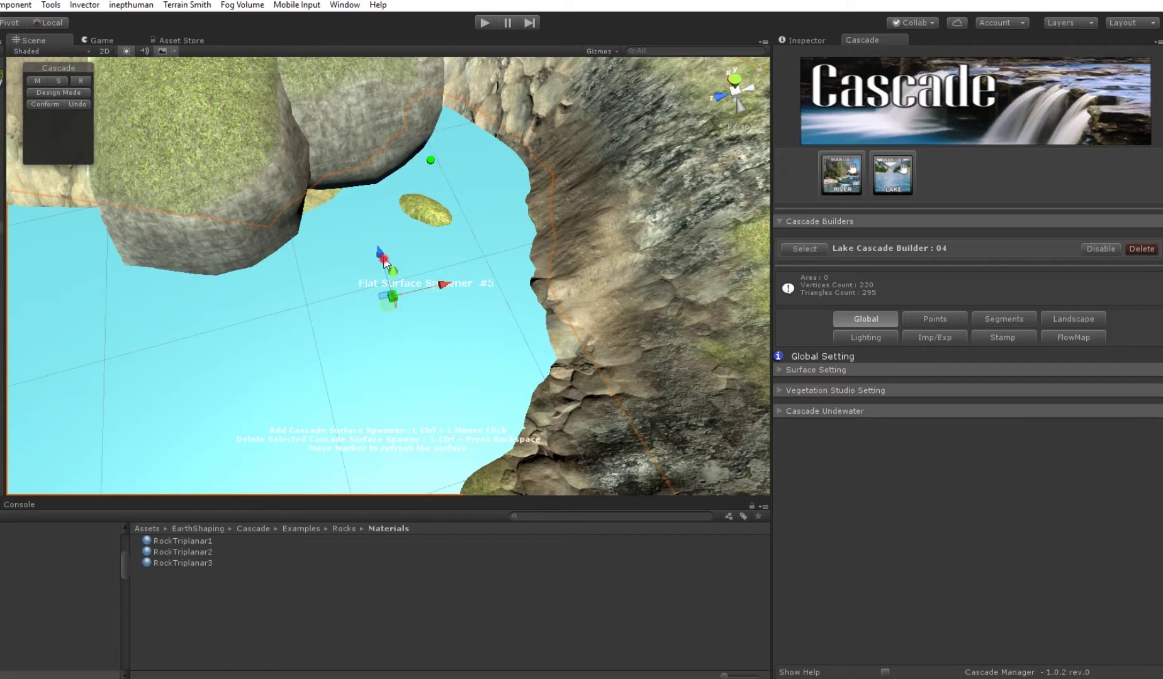
{"action": "left_click_drag", "start_coordinate": [383, 259], "coordinate": [376, 239]}
{"action": "right_click_drag", "start_coordinate": [369, 337], "coordinate": [371, 338]}
{"action": "middle_click_drag", "start_coordinate": [372, 338], "coordinate": [442, 218]}
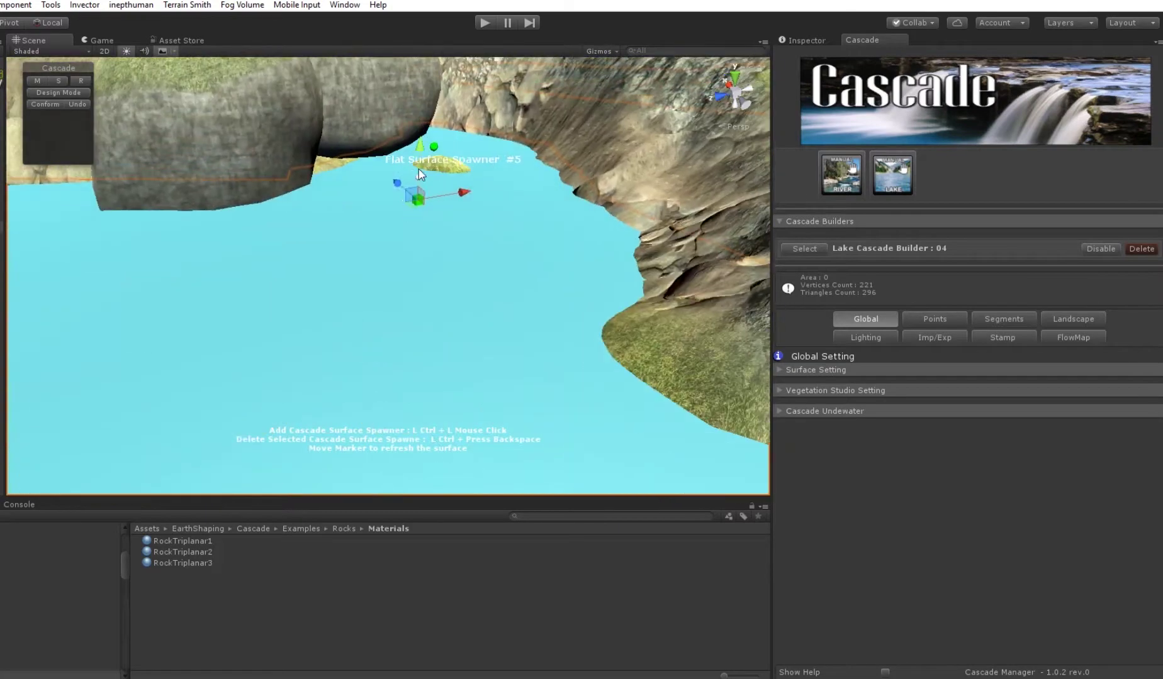
{"action": "left_click_drag", "start_coordinate": [424, 153], "coordinate": [426, 141]}
- Add surface spawner #7 at the jagged rocky end of the lake and adjust it to smooth the shoreline
{"action": "scroll", "coordinate": [446, 301], "scroll_direction": "down", "scroll_amount": 6}
{"action": "middle_click_drag", "start_coordinate": [446, 301], "coordinate": [398, 273]}
{"action": "right_click_drag", "start_coordinate": [398, 273], "coordinate": [291, 381]}
{"action": "middle_click_drag", "start_coordinate": [291, 381], "coordinate": [297, 293]}
{"action": "right_click_drag", "start_coordinate": [295, 293], "coordinate": [318, 390]}
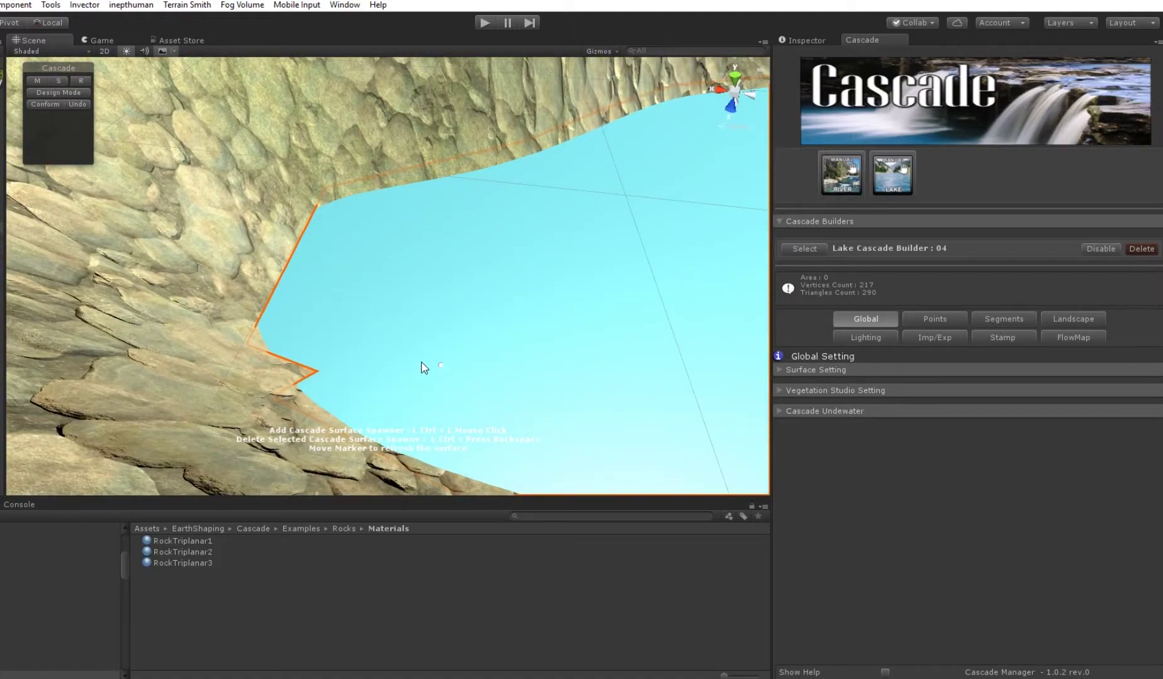
{"action": "left_click_drag", "start_coordinate": [337, 375], "coordinate": [333, 379]}
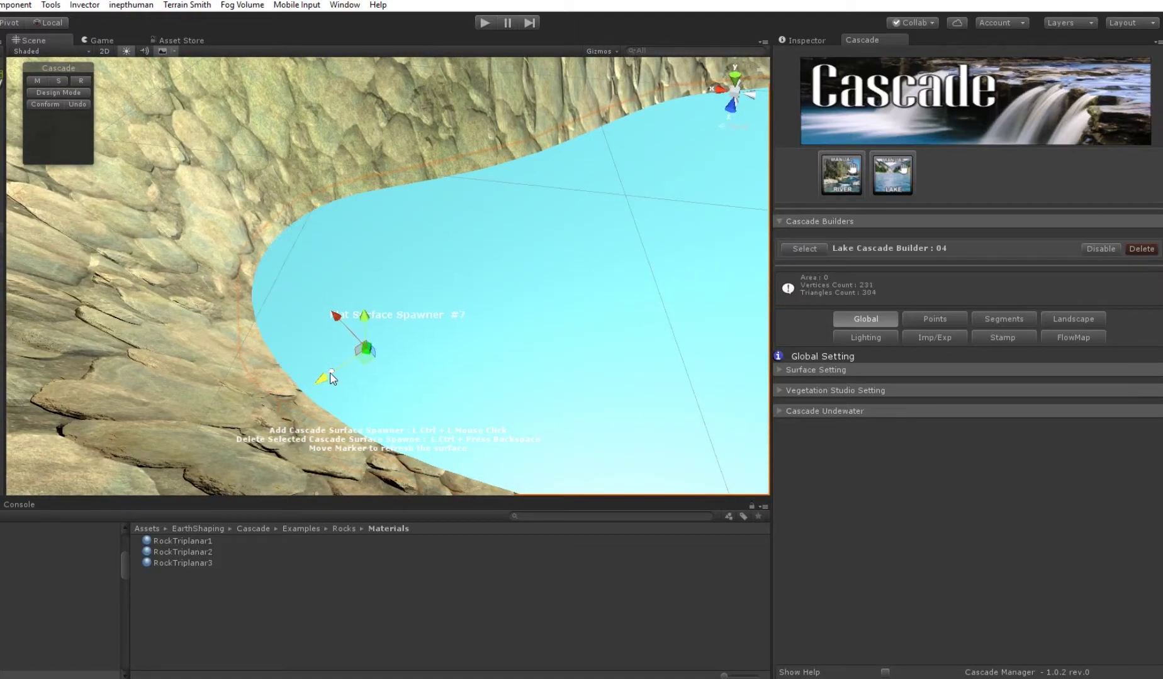
- Add surface spawner #8 beside the large mossy boulder and shift it so the water reaches beneath the rock
{"action": "mouse_move", "coordinate": [491, 362]}
{"action": "right_mouse_down"}
{"action": "mouse_move", "coordinate": [277, 405]}
{"action": "mouse_move", "coordinate": [456, 348]}
{"action": "mouse_move", "coordinate": [381, 414]}
{"action": "mouse_move", "coordinate": [353, 352]}
{"action": "mouse_move", "coordinate": [379, 332]}
{"action": "mouse_move", "coordinate": [394, 351]}
{"action": "mouse_move", "coordinate": [560, 317]}
{"action": "right_mouse_up"}
{"action": "left_click", "coordinate": [665, 300], "text": "ctrl"}
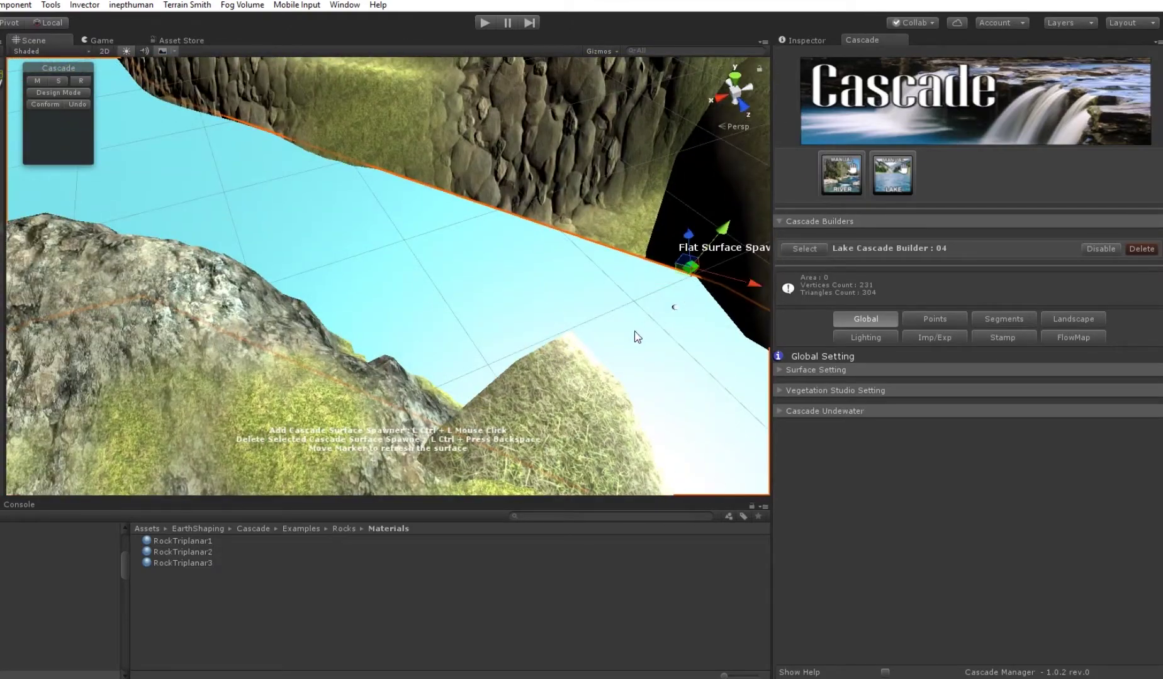
{"action": "right_click_drag", "start_coordinate": [635, 333], "coordinate": [763, 314]}
{"action": "left_click_drag", "start_coordinate": [722, 300], "coordinate": [706, 299]}
{"action": "right_click_drag", "start_coordinate": [503, 360], "coordinate": [473, 393]}
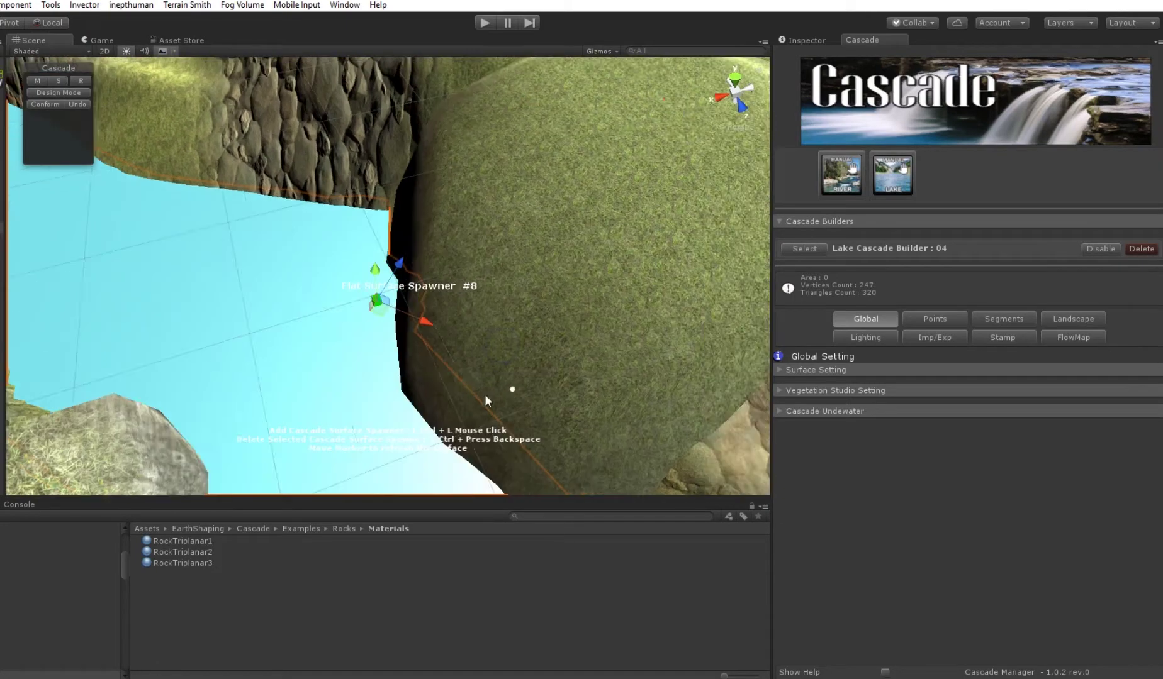
{"action": "mouse_move", "coordinate": [426, 268]}
{"action": "left_mouse_down"}
{"action": "mouse_move", "coordinate": [510, 223]}
{"action": "mouse_move", "coordinate": [467, 254]}
{"action": "left_mouse_up"}
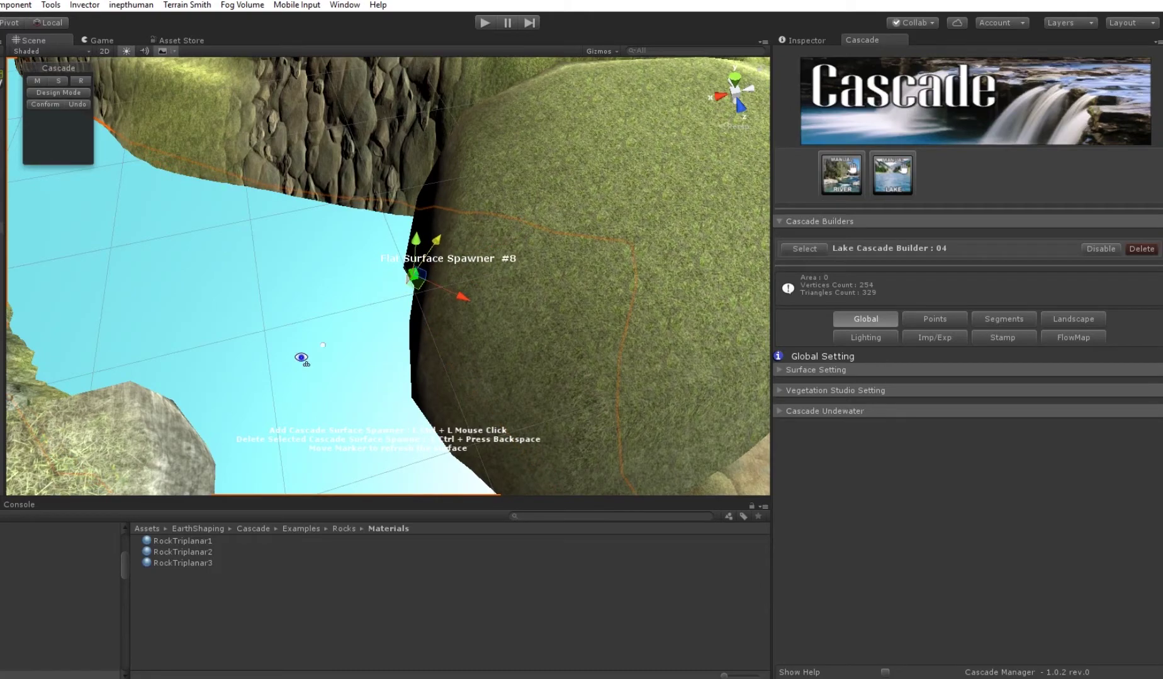
- Turn Rock3 off and back on to inspect the lake surface beneath it, and examine the surrounding shoreline
{"action": "left_click_drag", "start_coordinate": [301, 359], "coordinate": [512, 309], "text": "alt"}
{"action": "mouse_move", "coordinate": [512, 308]}
{"action": "right_mouse_down"}
{"action": "mouse_move", "coordinate": [377, 363]}
{"action": "mouse_move", "coordinate": [557, 303]}
{"action": "mouse_move", "coordinate": [327, 415]}
{"action": "mouse_move", "coordinate": [318, 392]}
{"action": "mouse_move", "coordinate": [327, 321]}
{"action": "mouse_move", "coordinate": [345, 293]}
{"action": "mouse_move", "coordinate": [322, 467]}
{"action": "mouse_move", "coordinate": [328, 411]}
{"action": "mouse_move", "coordinate": [298, 446]}
{"action": "mouse_move", "coordinate": [519, 317]}
{"action": "right_mouse_up"}
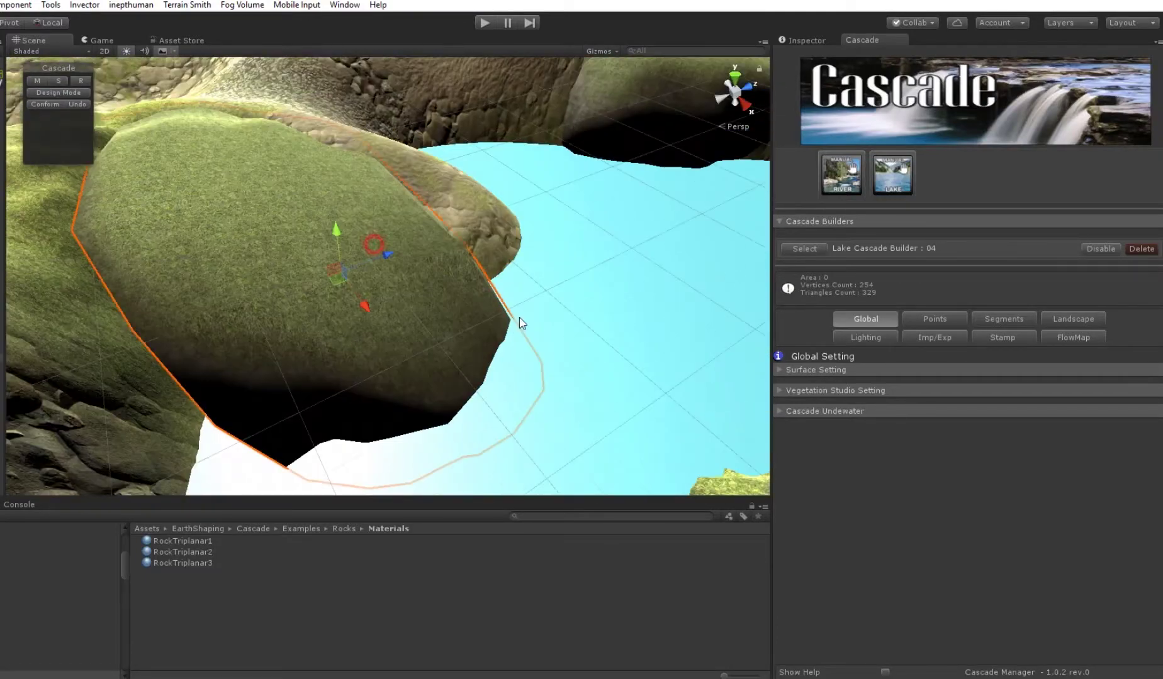
{"action": "left_click", "coordinate": [806, 40]}
{"action": "left_click", "coordinate": [807, 56]}
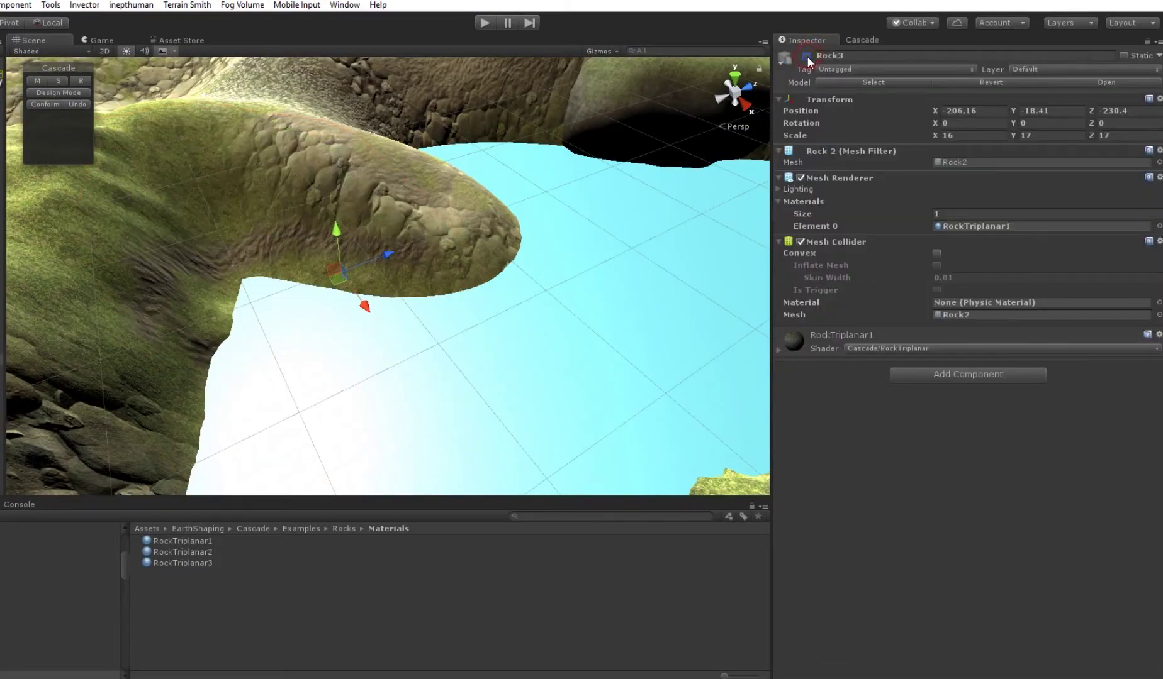
{"action": "left_click", "coordinate": [807, 57]}
{"action": "right_click_drag", "start_coordinate": [414, 226], "coordinate": [128, 329]}
{"action": "left_click", "coordinate": [669, 255]}
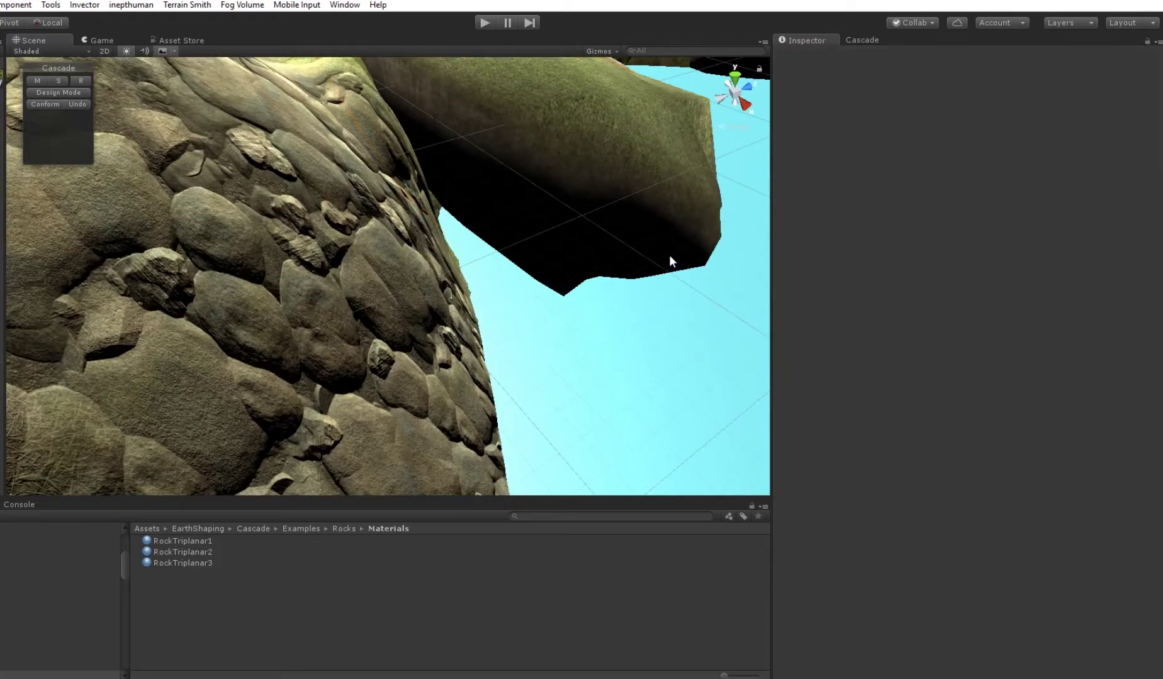
{"action": "scroll", "coordinate": [668, 256], "scroll_direction": "down", "scroll_amount": 4}
{"action": "right_click_drag", "start_coordinate": [412, 208], "coordinate": [446, 350]}
{"action": "middle_click_drag", "start_coordinate": [446, 351], "coordinate": [466, 260]}
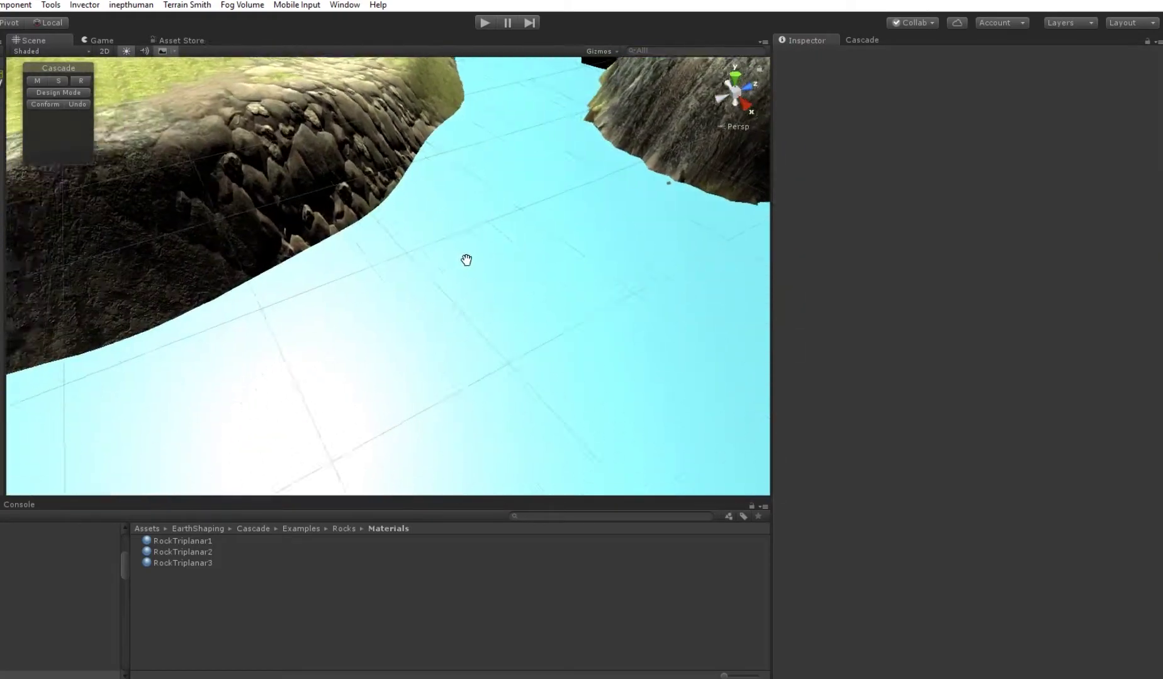
- Select the lake surface and add surface spawner #9 where the water meets the angular, grassy shoreline
{"action": "mouse_move", "coordinate": [466, 260]}
{"action": "right_mouse_down"}
{"action": "mouse_move", "coordinate": [358, 390]}
{"action": "mouse_move", "coordinate": [459, 261]}
{"action": "mouse_move", "coordinate": [446, 307]}
{"action": "mouse_move", "coordinate": [346, 324]}
{"action": "right_mouse_up"}
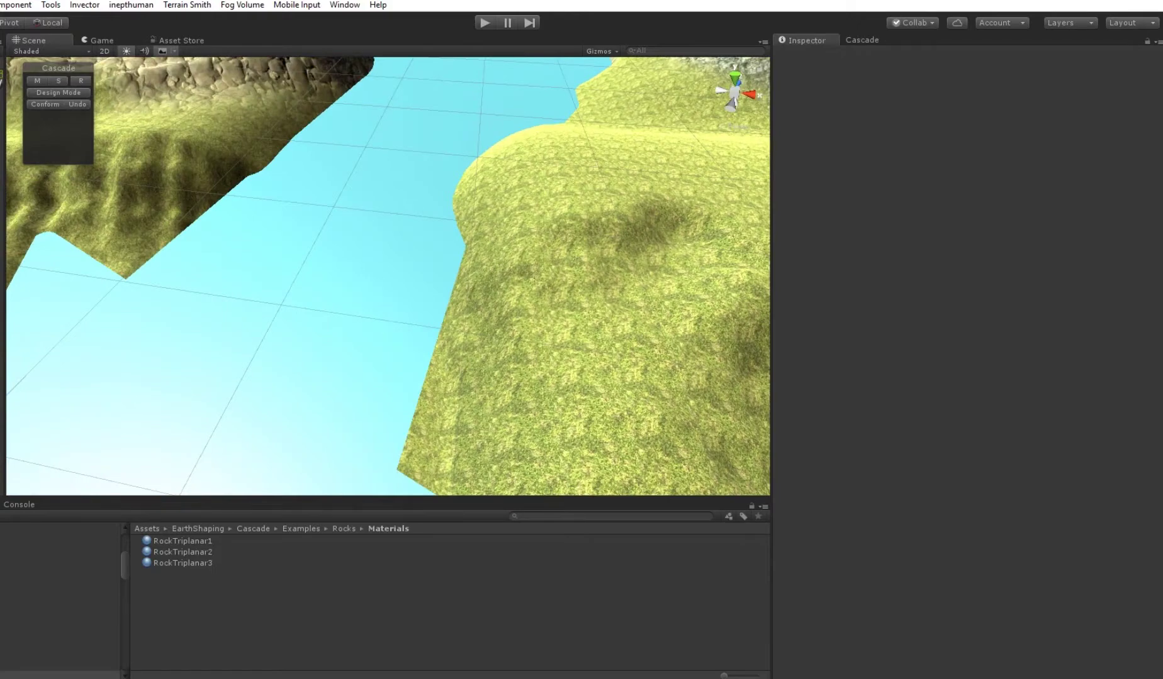
{"action": "left_click", "coordinate": [37, 263]}
{"action": "right_click_drag", "start_coordinate": [36, 263], "coordinate": [358, 379]}
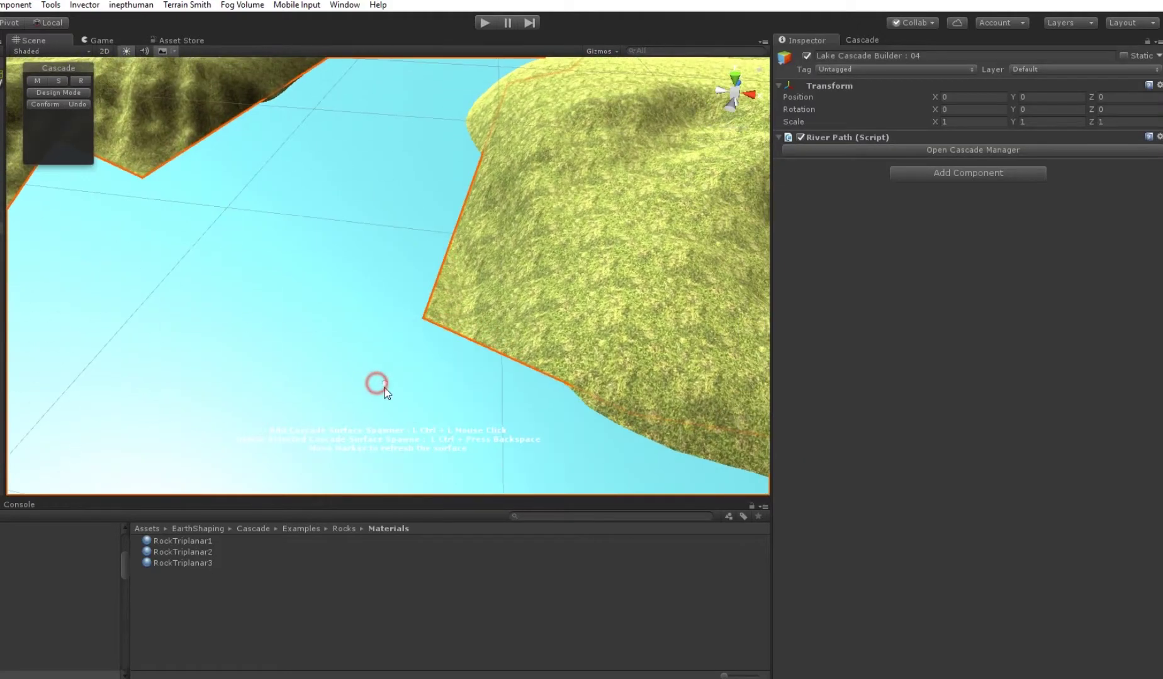
{"action": "left_click_drag", "start_coordinate": [331, 324], "coordinate": [346, 327]}
{"action": "scroll", "coordinate": [380, 335], "scroll_direction": "down", "scroll_amount": 5}
{"action": "mouse_move", "coordinate": [387, 340]}
{"action": "middle_mouse_down"}
{"action": "mouse_move", "coordinate": [358, 295]}
{"action": "mouse_move", "coordinate": [309, 292]}
{"action": "mouse_move", "coordinate": [390, 339]}
{"action": "mouse_move", "coordinate": [377, 348]}
{"action": "middle_mouse_up"}
{"action": "scroll", "coordinate": [345, 322], "scroll_direction": "up", "scroll_amount": 5}
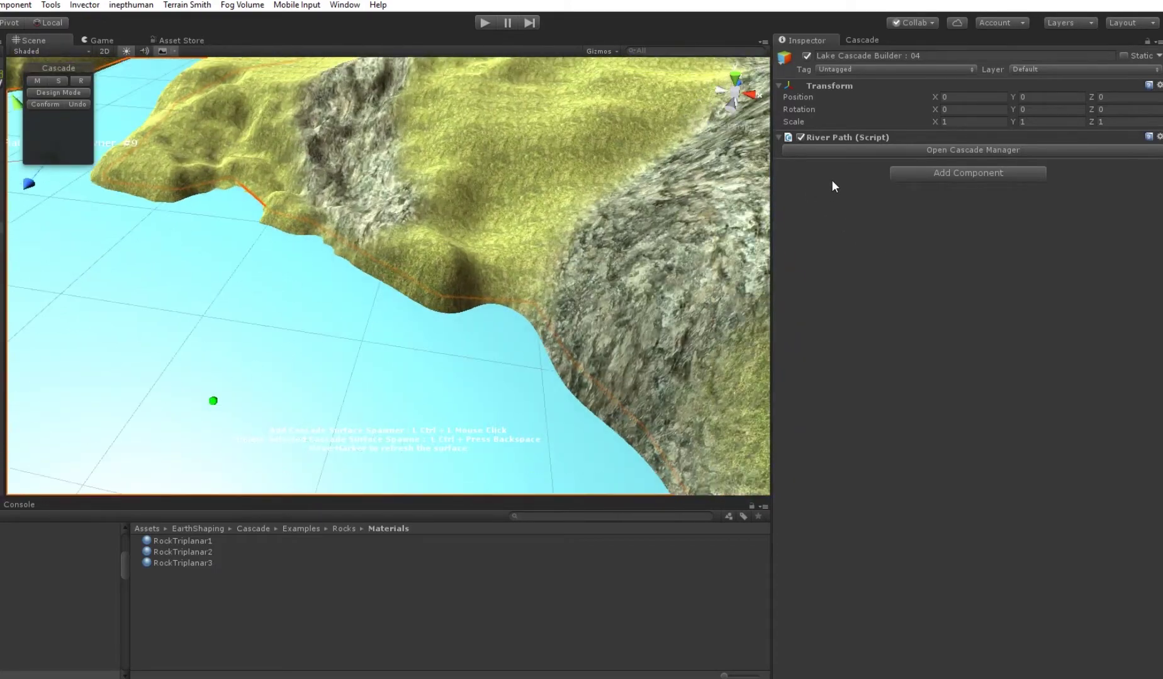
- Open the Cascade surface settings of Lake Cascade Builder : 04 and raise Edge Padding to 4.08
{"action": "left_click", "coordinate": [863, 41]}
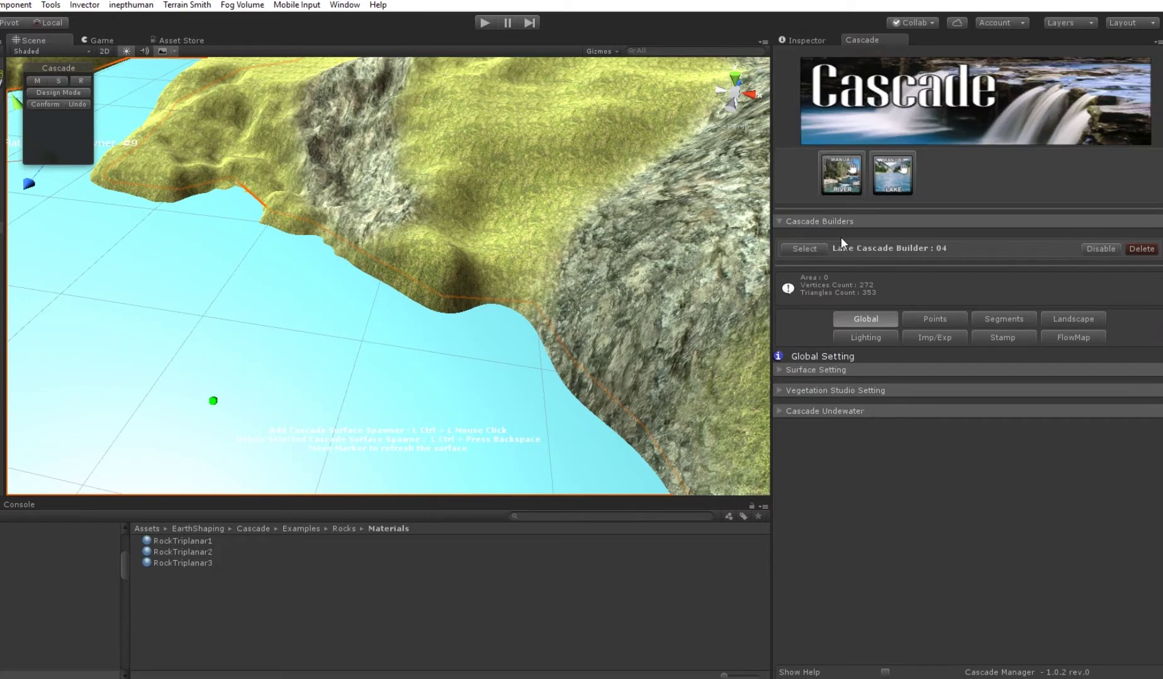
{"action": "left_click", "coordinate": [780, 372]}
{"action": "middle_click_drag", "start_coordinate": [418, 450], "coordinate": [276, 428]}
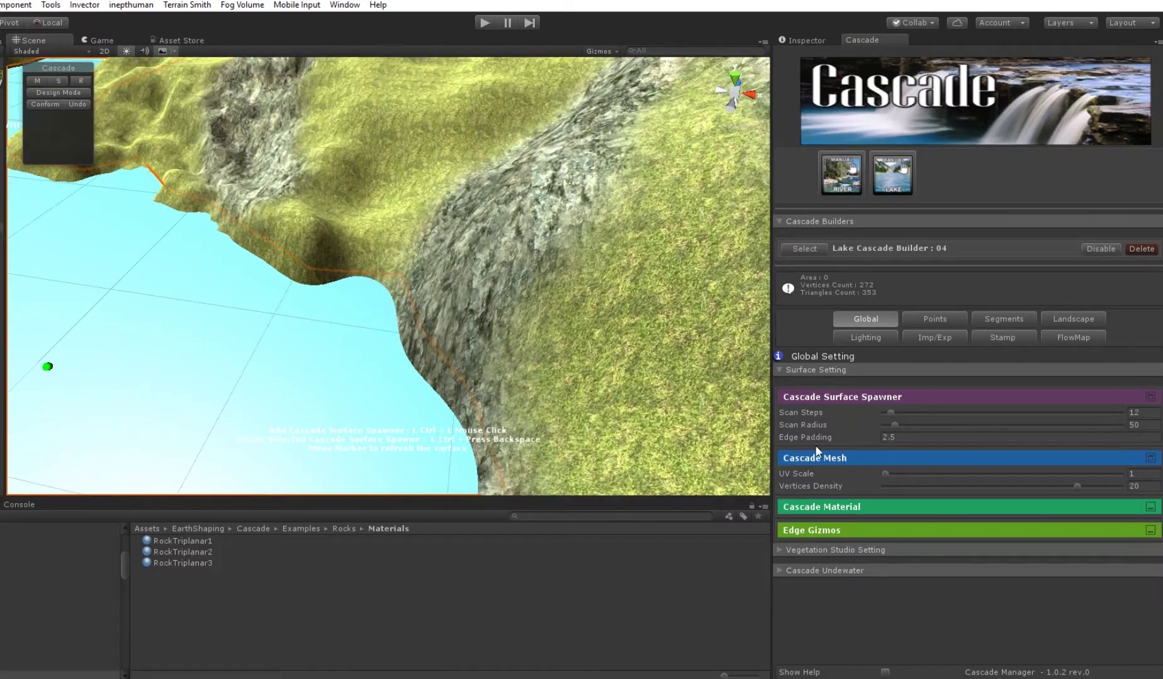
{"action": "left_click_drag", "start_coordinate": [809, 438], "coordinate": [858, 445]}
{"action": "left_click_drag", "start_coordinate": [697, 457], "coordinate": [832, 442]}
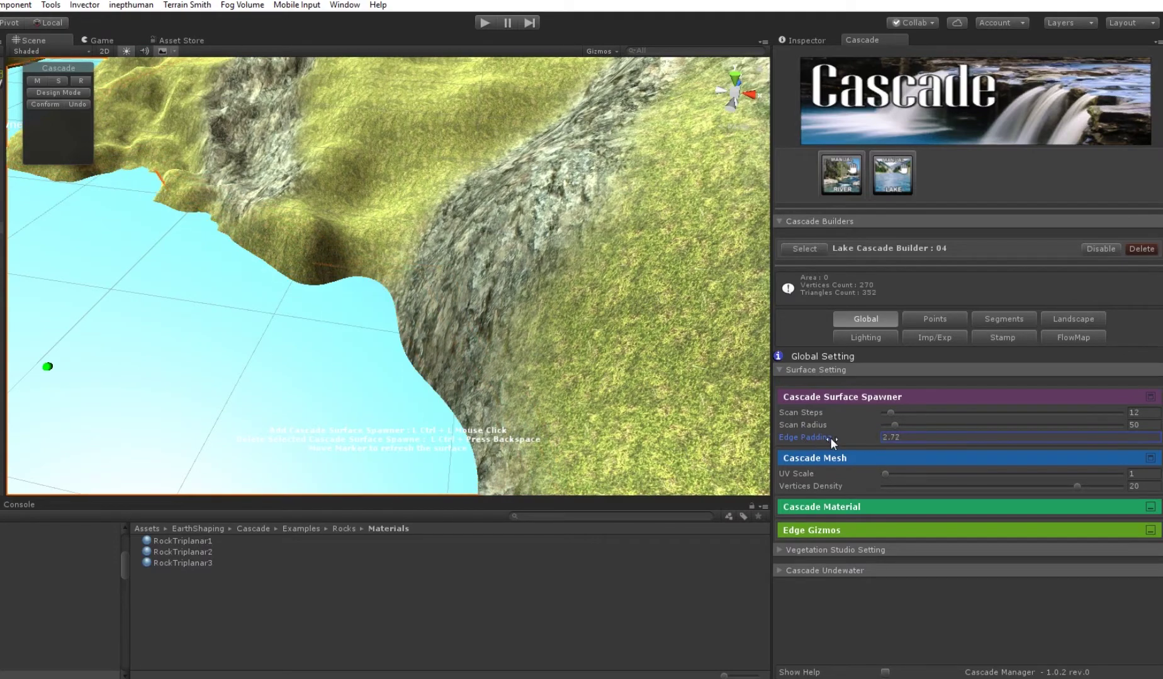
{"action": "middle_click_drag", "start_coordinate": [309, 296], "coordinate": [515, 339]}
- Display the scene as Shaded Wireframe and raise the lake's Edge Padding to 8.66
{"action": "left_click", "coordinate": [24, 54]}
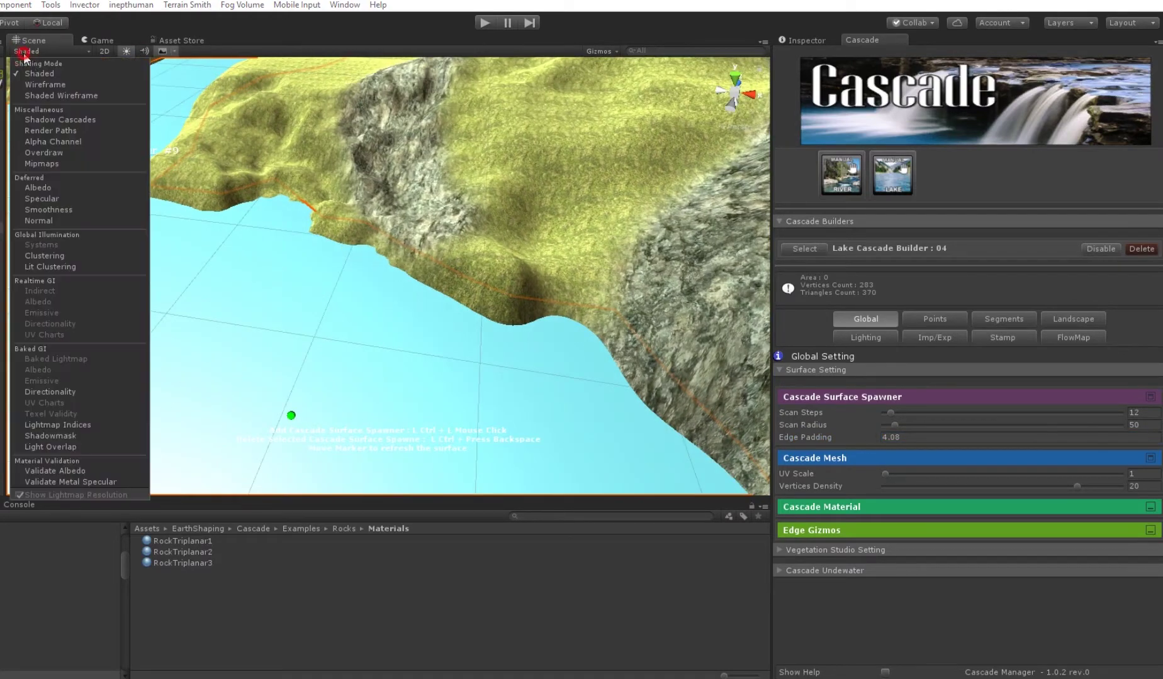
{"action": "left_click", "coordinate": [54, 97]}
{"action": "scroll", "coordinate": [516, 320], "scroll_direction": "down", "scroll_amount": 5}
{"action": "right_click_drag", "start_coordinate": [519, 324], "coordinate": [504, 384]}
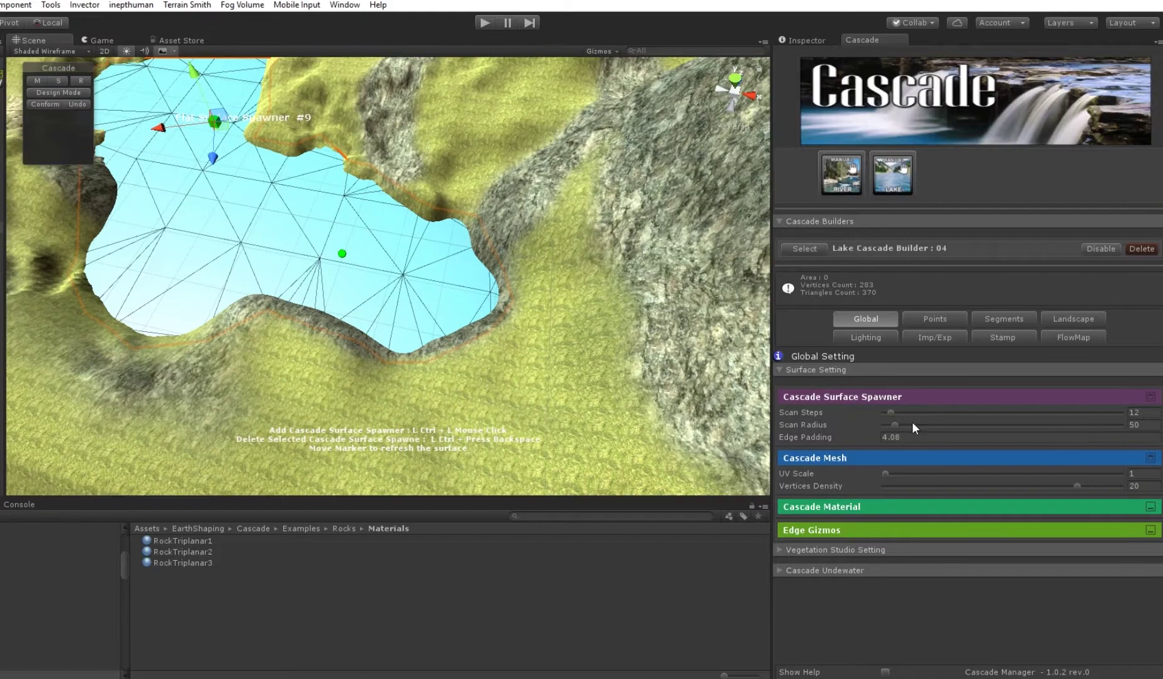
{"action": "left_click_drag", "start_coordinate": [824, 438], "coordinate": [869, 433]}
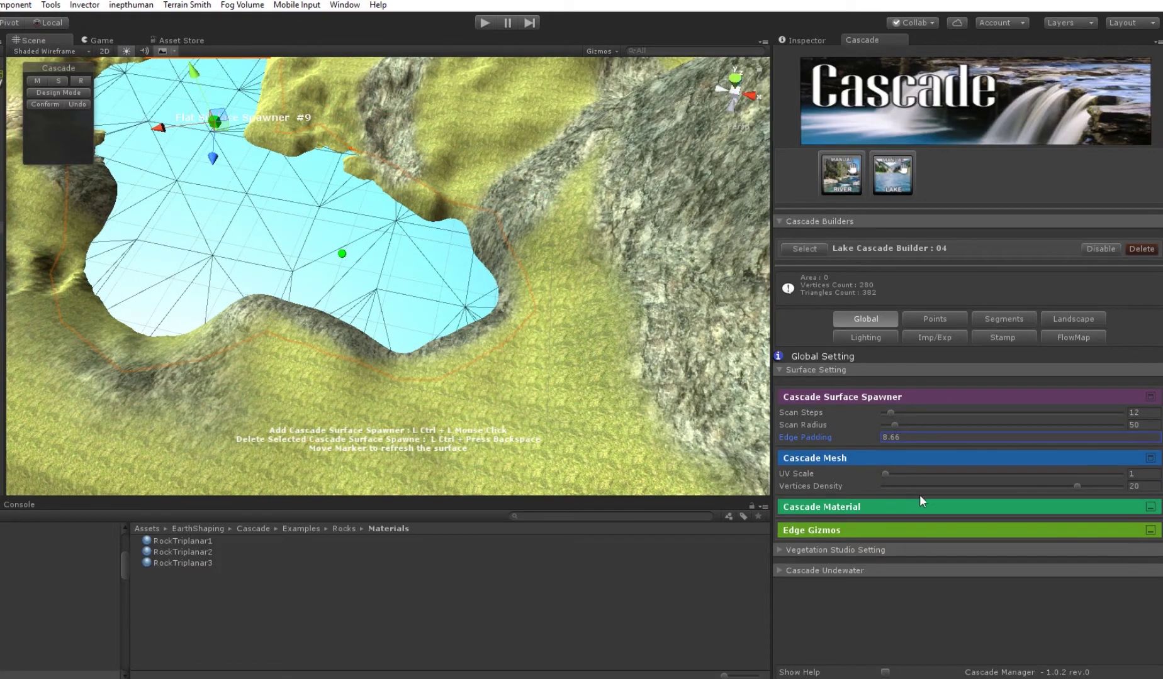
- Refine the lake mesh by setting Vertices Density to 11
{"action": "left_click_drag", "start_coordinate": [1072, 485], "coordinate": [1097, 492]}
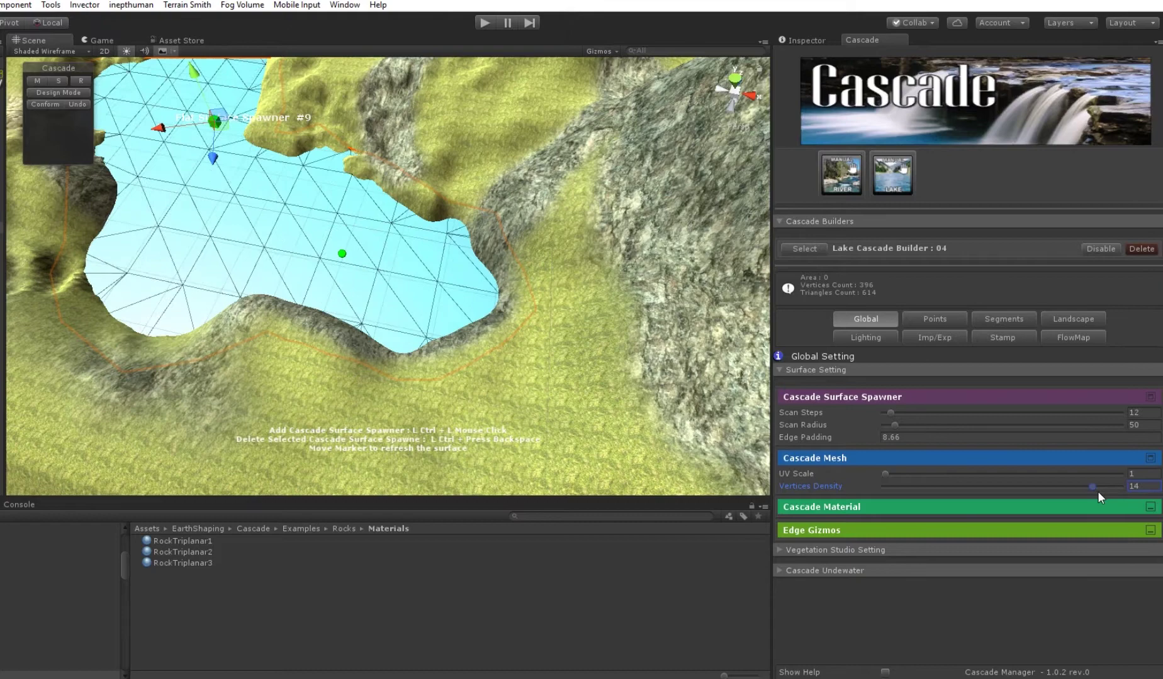
{"action": "scroll", "coordinate": [503, 371], "scroll_direction": "up", "scroll_amount": 5}
{"action": "left_click_drag", "start_coordinate": [530, 403], "coordinate": [546, 330], "text": "alt"}
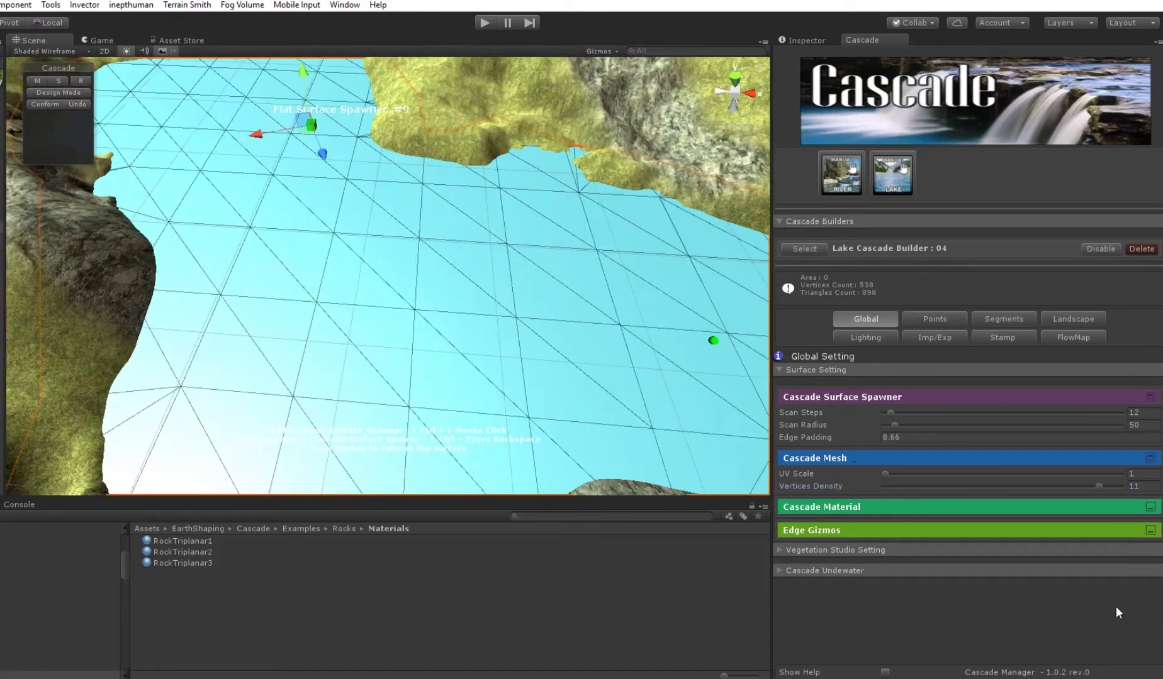
- Search the materials for "lake" and assign CascadeLake as the lake's Cascade material
{"action": "left_click", "coordinate": [1150, 511]}
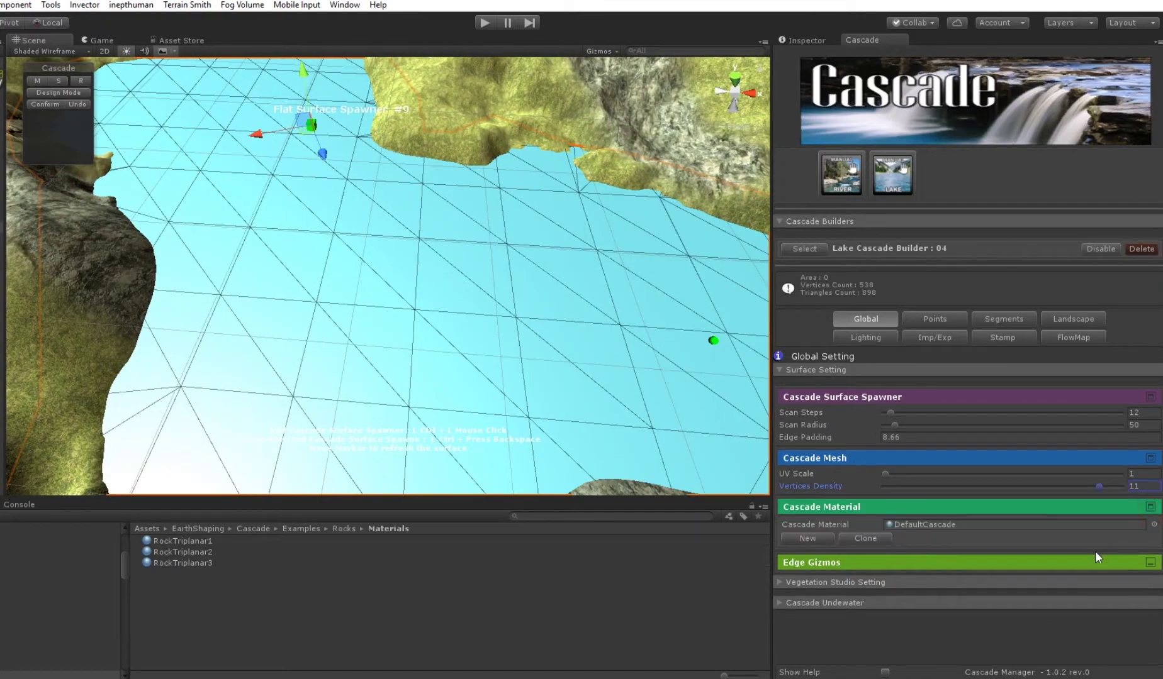
{"action": "left_click", "coordinate": [1153, 524]}
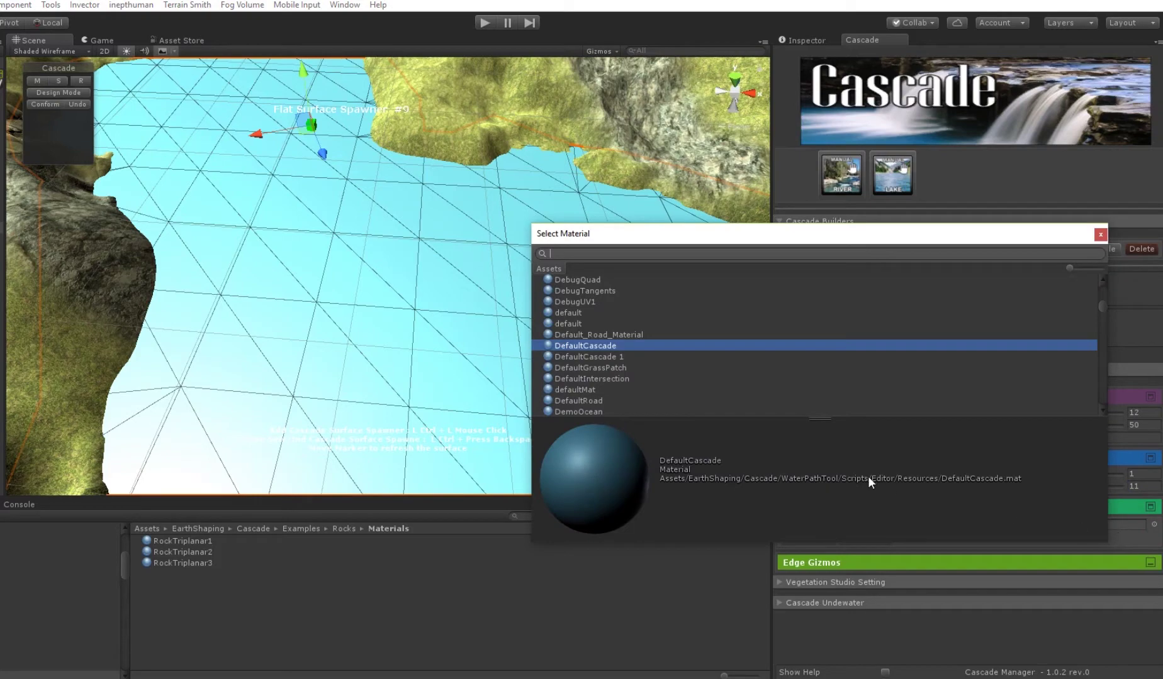
{"action": "type", "text": "lake"}
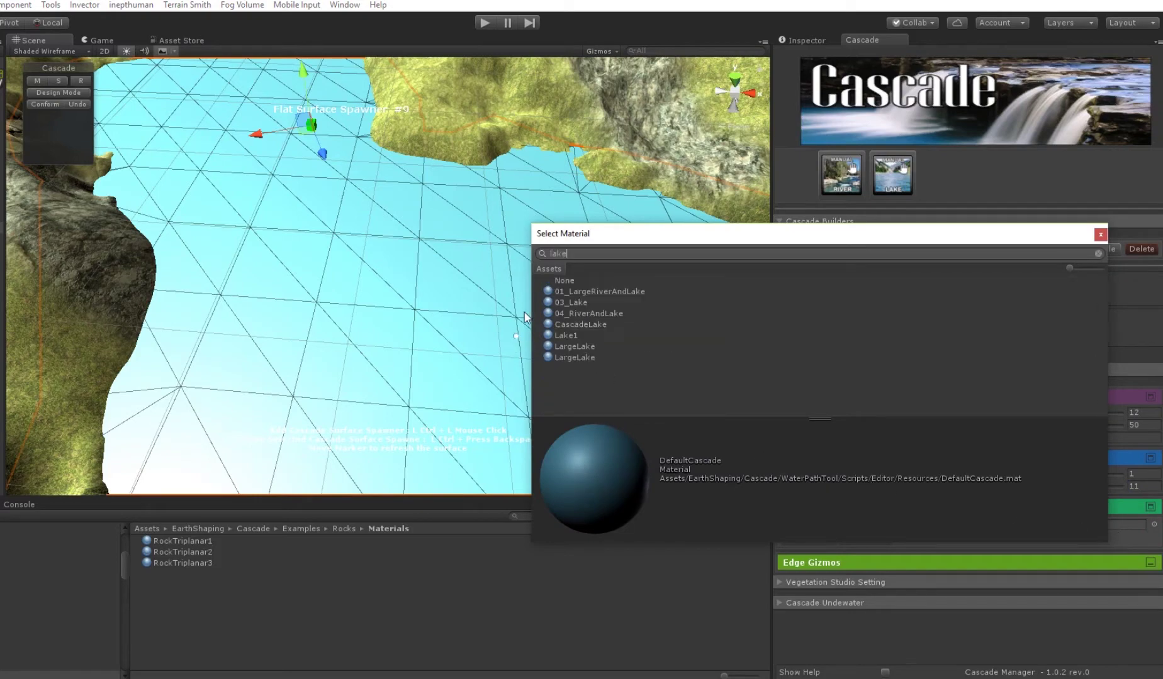
{"action": "double_click", "coordinate": [592, 325]}
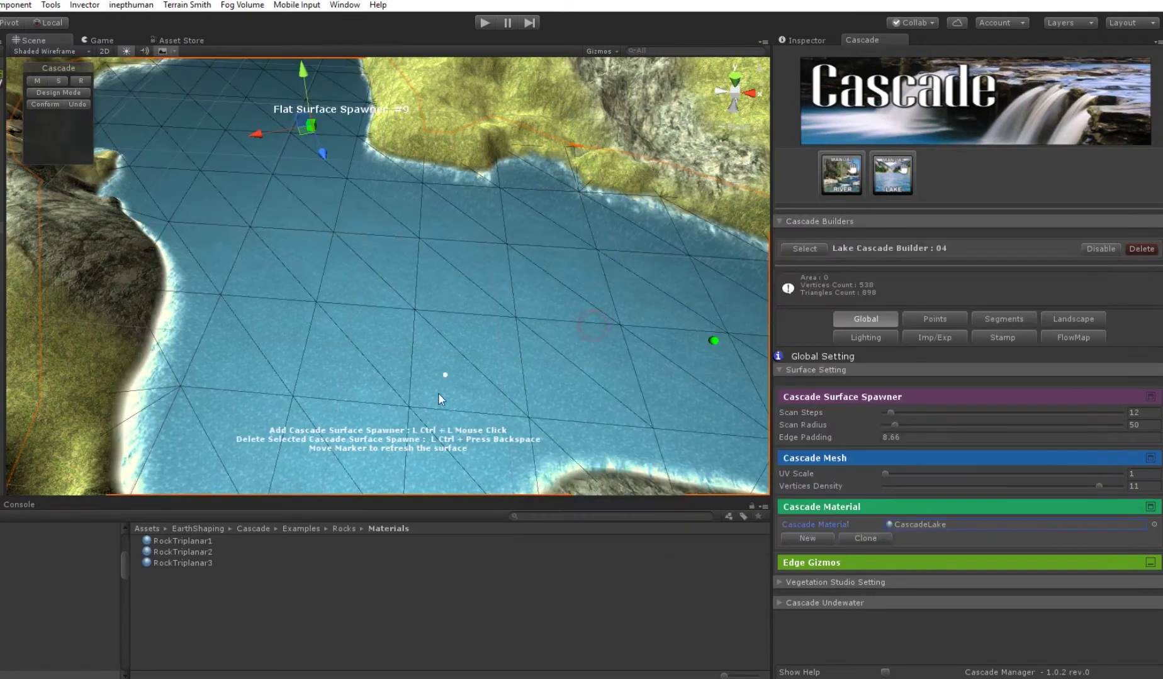
- Raise the lake's Edge Padding to 13.15 to extend the surface past the straight edge at the rocky inlet
{"action": "middle_click_drag", "start_coordinate": [438, 393], "coordinate": [267, 401]}
{"action": "scroll", "coordinate": [266, 401], "scroll_direction": "up", "scroll_amount": 3}
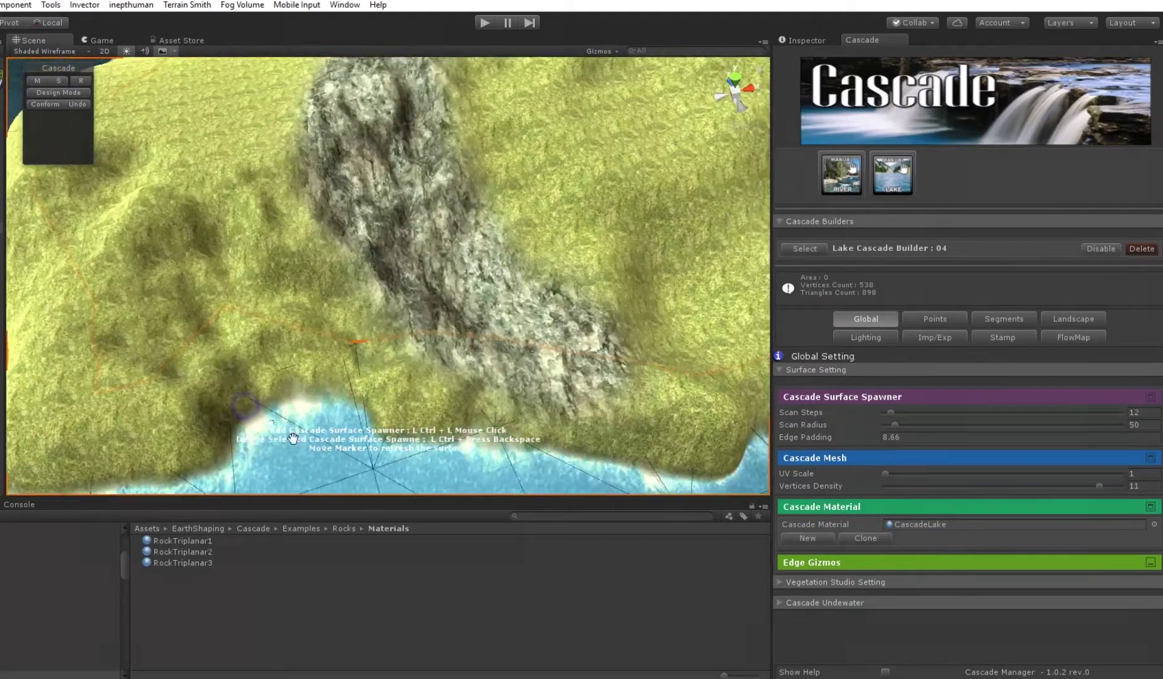
{"action": "right_click_drag", "start_coordinate": [314, 440], "coordinate": [410, 346]}
{"action": "middle_click_drag", "start_coordinate": [410, 346], "coordinate": [433, 422]}
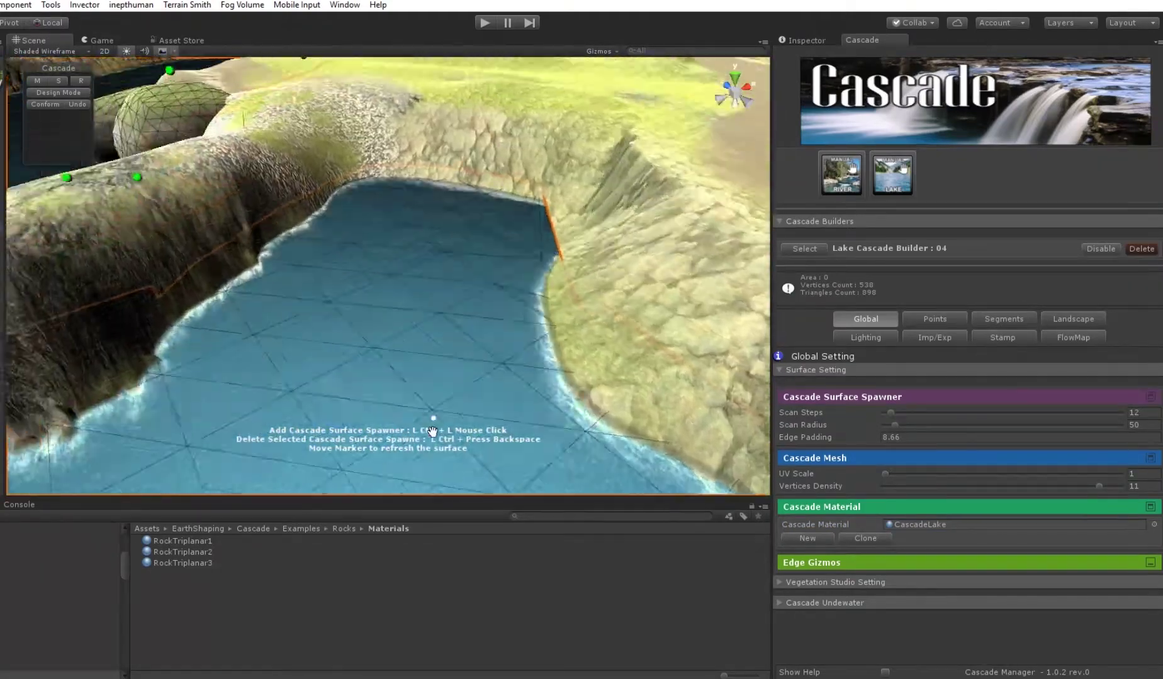
{"action": "mouse_move", "coordinate": [433, 421]}
{"action": "right_mouse_down"}
{"action": "mouse_move", "coordinate": [391, 457]}
{"action": "mouse_move", "coordinate": [436, 414]}
{"action": "right_mouse_up"}
{"action": "left_click", "coordinate": [813, 253]}
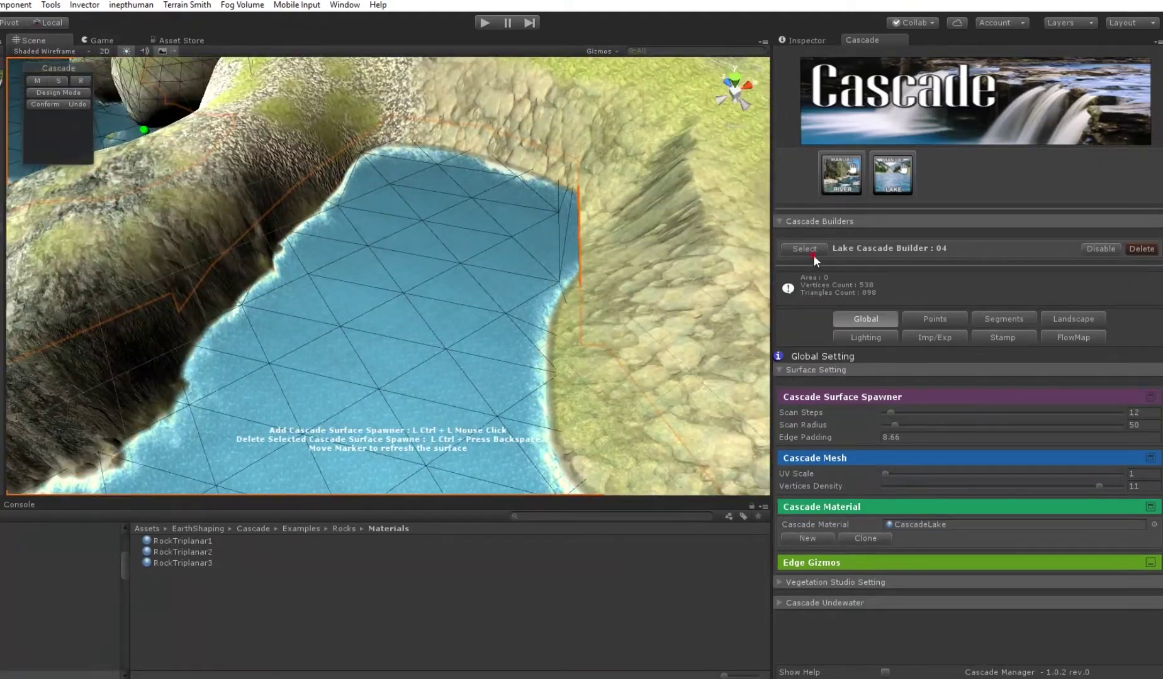
{"action": "right_click_drag", "start_coordinate": [385, 385], "coordinate": [445, 383]}
{"action": "middle_click_drag", "start_coordinate": [445, 383], "coordinate": [381, 353]}
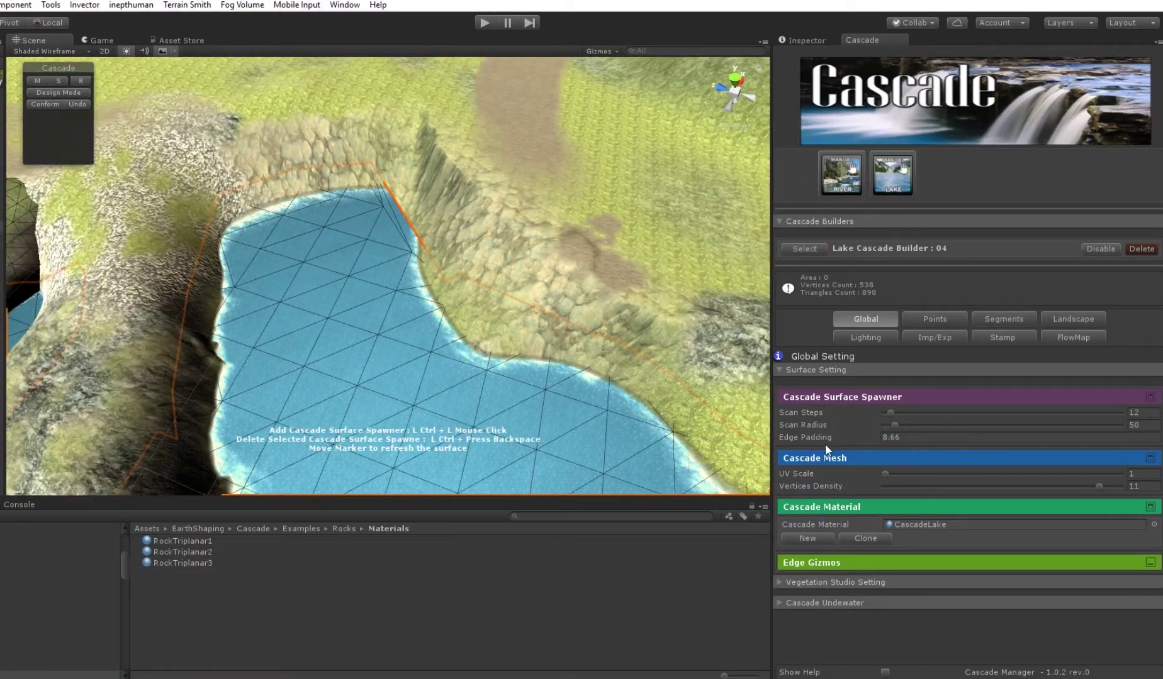
{"action": "left_click_drag", "start_coordinate": [804, 436], "coordinate": [876, 460]}
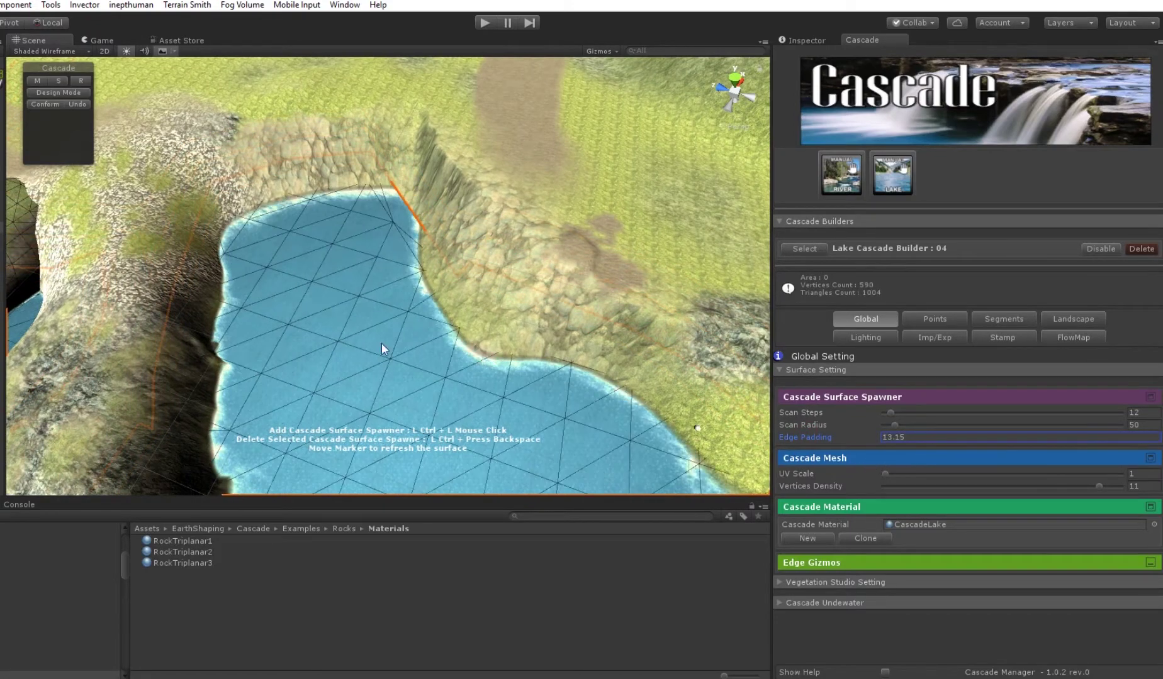
- Set the lake's Edge Padding to 2
{"action": "right_click_drag", "start_coordinate": [381, 342], "coordinate": [404, 373]}
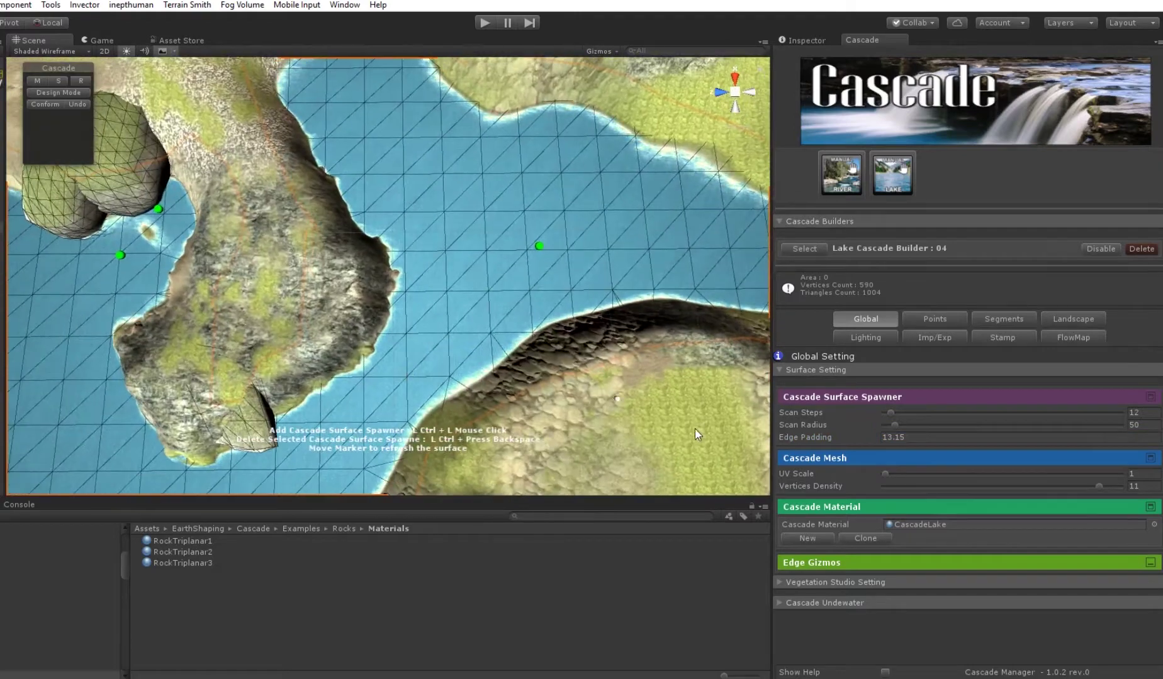
{"action": "mouse_move", "coordinate": [797, 442]}
{"action": "left_mouse_down"}
{"action": "mouse_move", "coordinate": [919, 440]}
{"action": "mouse_move", "coordinate": [825, 456]}
{"action": "mouse_move", "coordinate": [888, 455]}
{"action": "mouse_move", "coordinate": [777, 446]}
{"action": "left_mouse_up"}
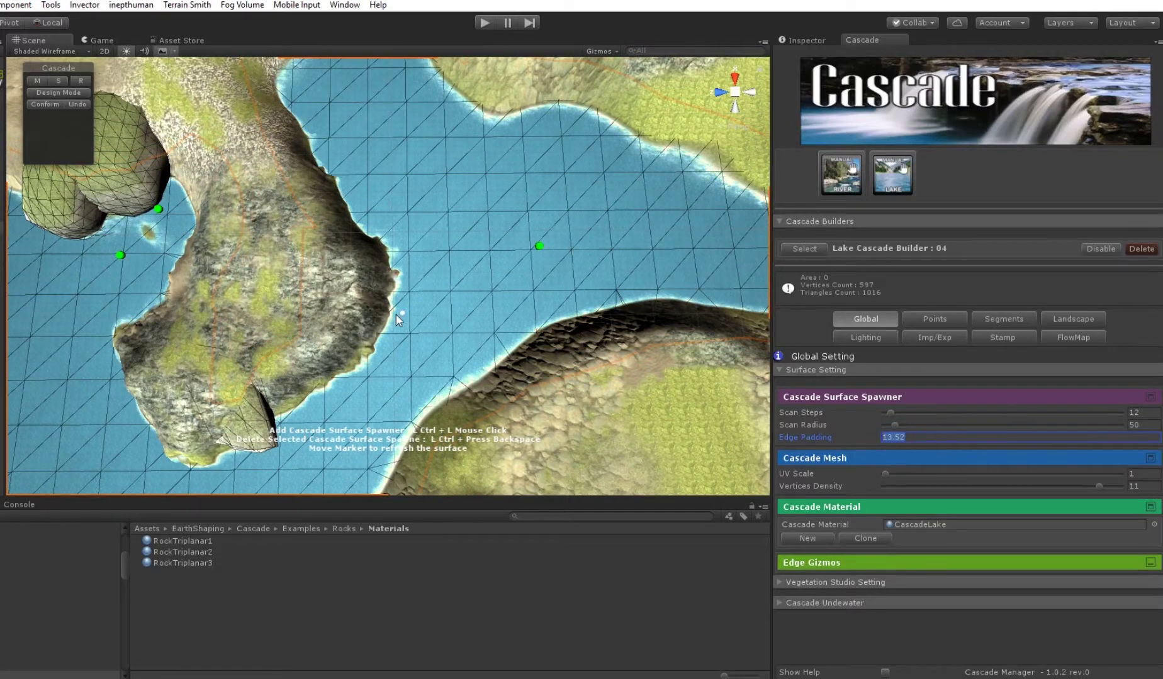
{"action": "type", "text": "2"}
{"action": "middle_click_drag", "start_coordinate": [352, 276], "coordinate": [382, 340]}
{"action": "right_click_drag", "start_coordinate": [381, 340], "coordinate": [374, 292]}
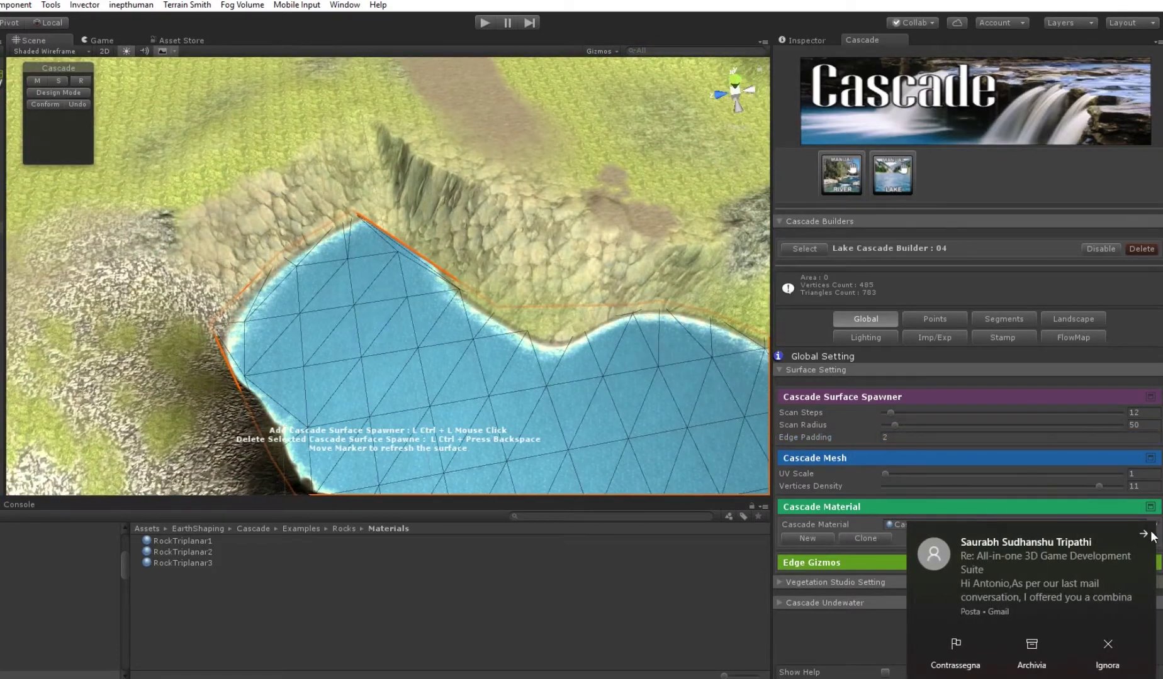
- Dismiss the mail notification, then add surface spawner #10 at the pointed rocky corner of the lake and refresh the surface
{"action": "left_click", "coordinate": [1146, 534]}
{"action": "left_click", "coordinate": [381, 269], "text": "ctrl"}
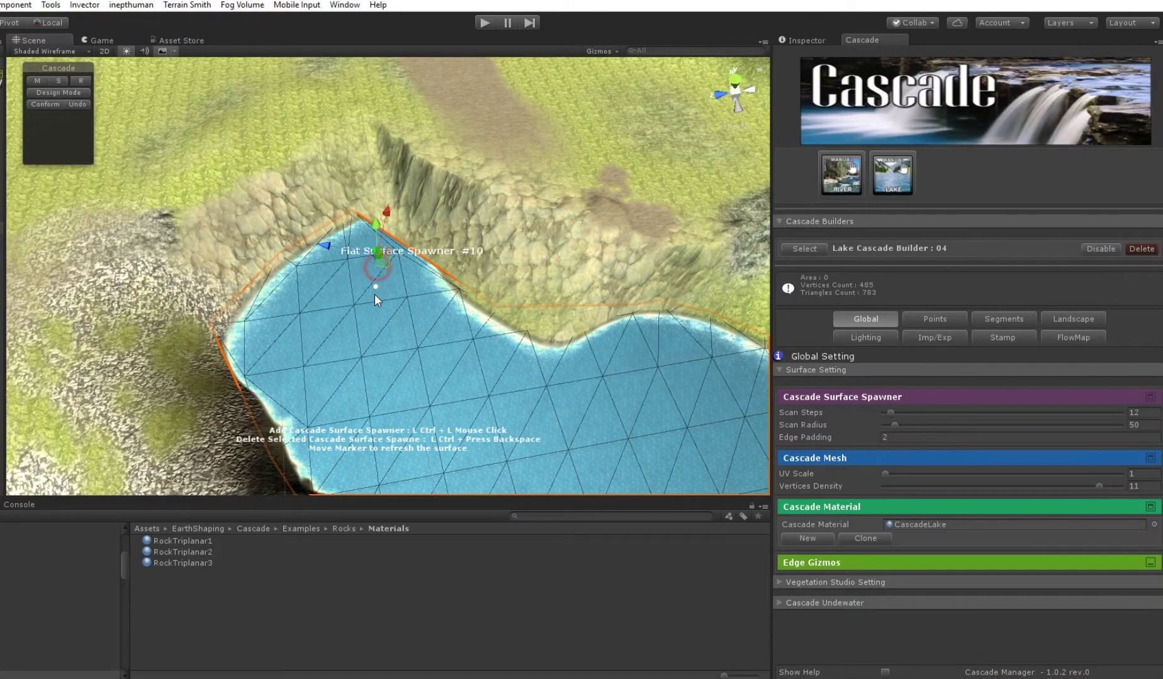
{"action": "left_click_drag", "start_coordinate": [403, 337], "coordinate": [293, 384], "text": "alt"}
{"action": "middle_click_drag", "start_coordinate": [303, 305], "coordinate": [280, 420]}
{"action": "middle_click_drag", "start_coordinate": [301, 359], "coordinate": [391, 335]}
{"action": "middle_click_drag", "start_coordinate": [535, 170], "coordinate": [335, 461]}
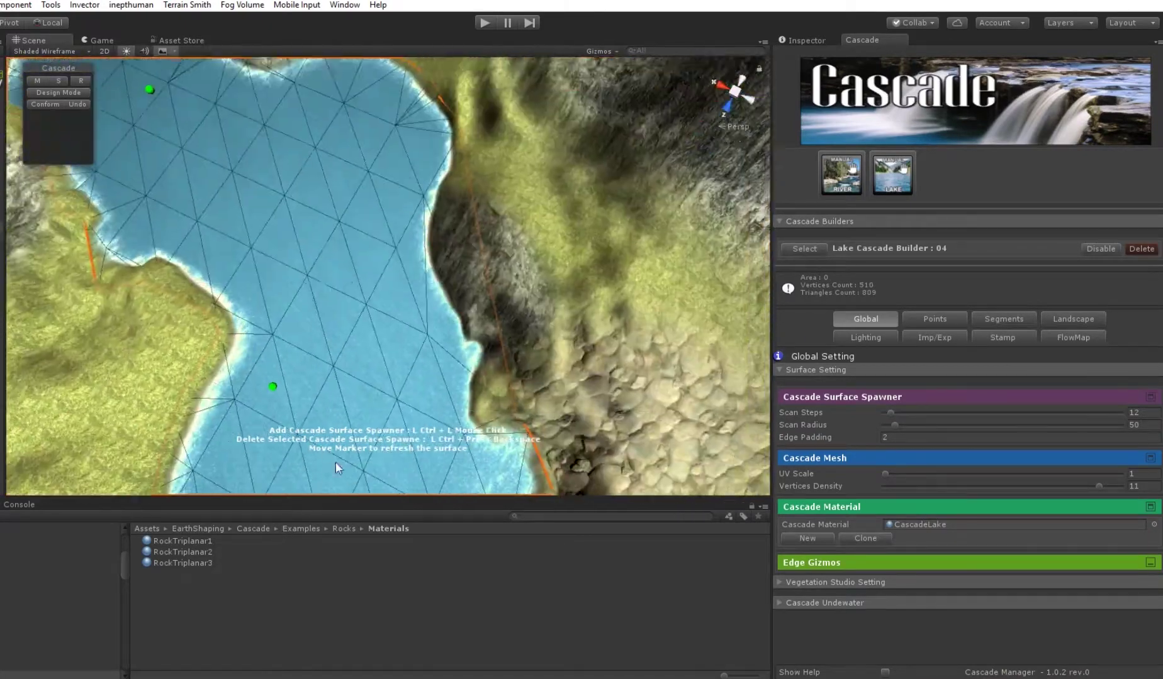
{"action": "middle_click_drag", "start_coordinate": [491, 189], "coordinate": [411, 504]}
{"action": "left_click_drag", "start_coordinate": [411, 506], "coordinate": [393, 288], "text": "alt"}
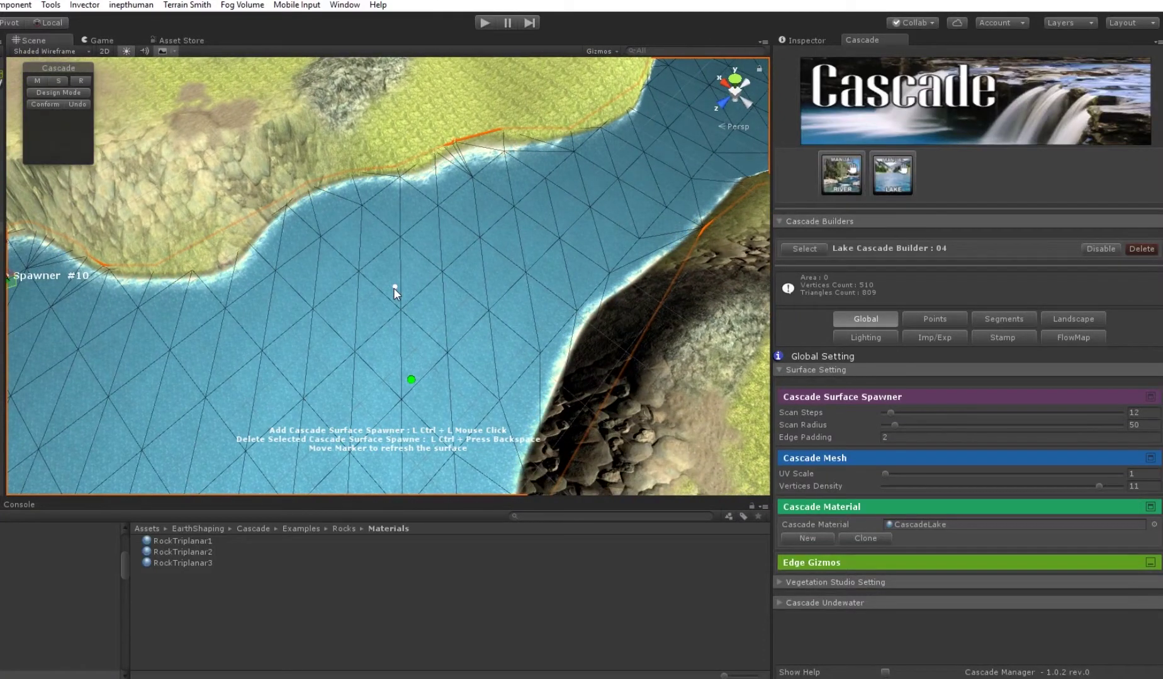
- Collapse the lake's surface settings and expand its Vegetation Studio settings
{"action": "left_click", "coordinate": [785, 369]}
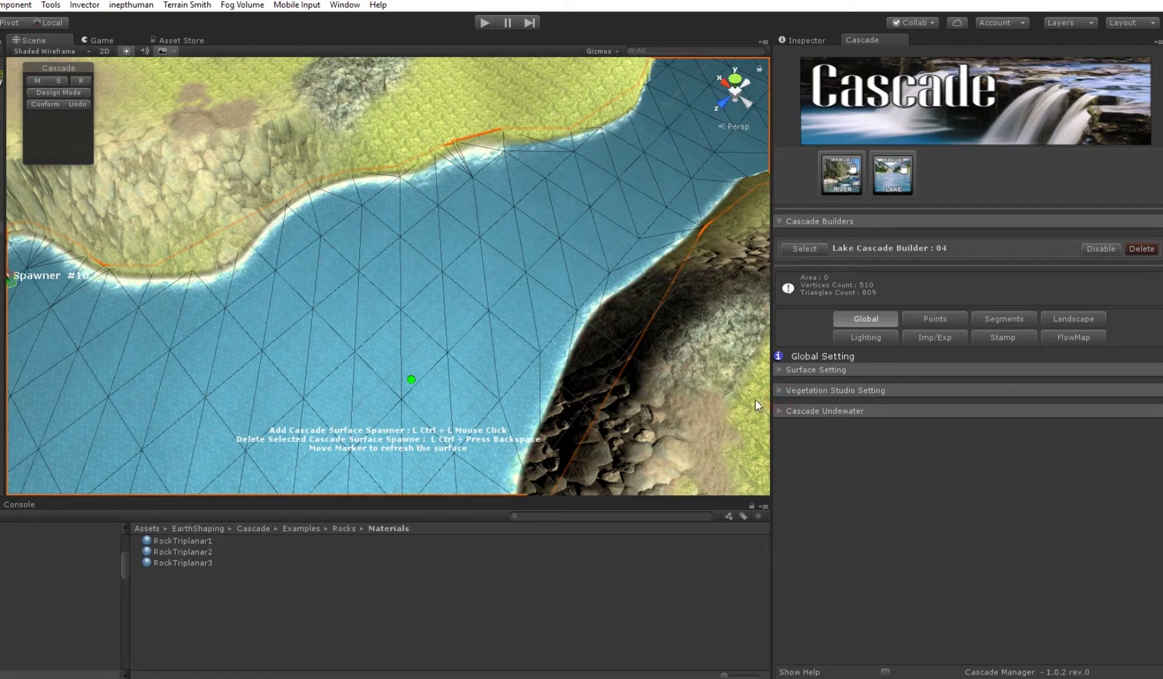
{"action": "left_click", "coordinate": [779, 395]}
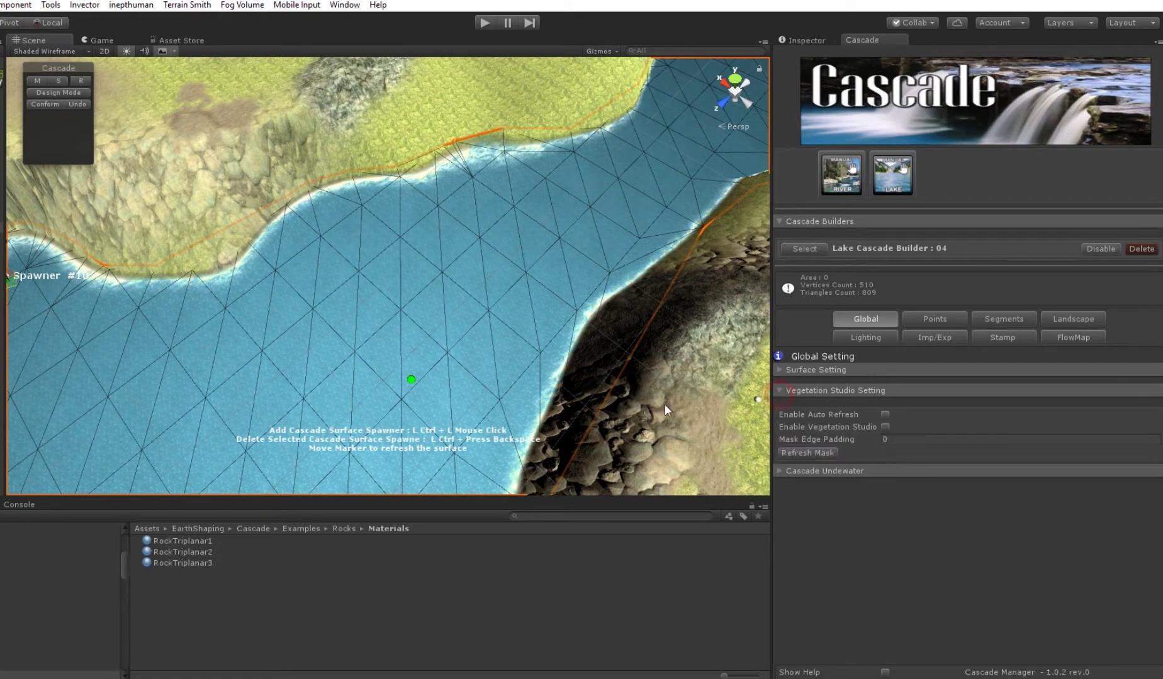
{"action": "middle_click_drag", "start_coordinate": [480, 370], "coordinate": [584, 357]}
{"action": "right_click_drag", "start_coordinate": [580, 379], "coordinate": [485, 358]}
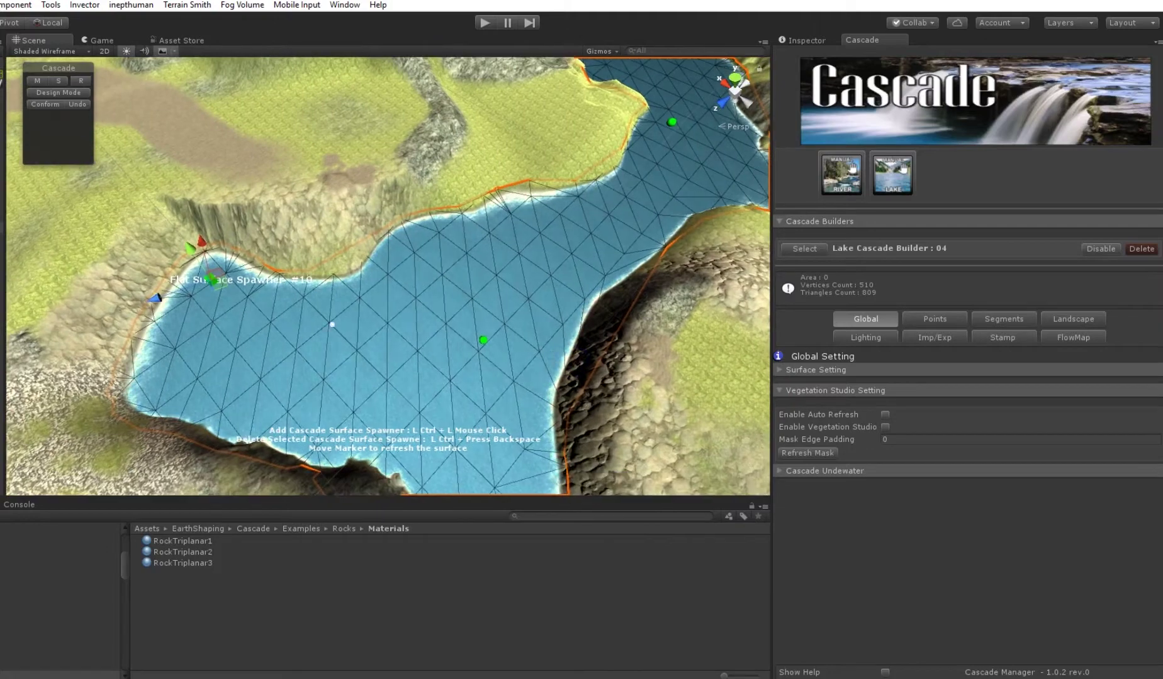
- Select the VegetationStudio object and start all its vegetation systems
{"action": "left_click", "coordinate": [1, 272]}
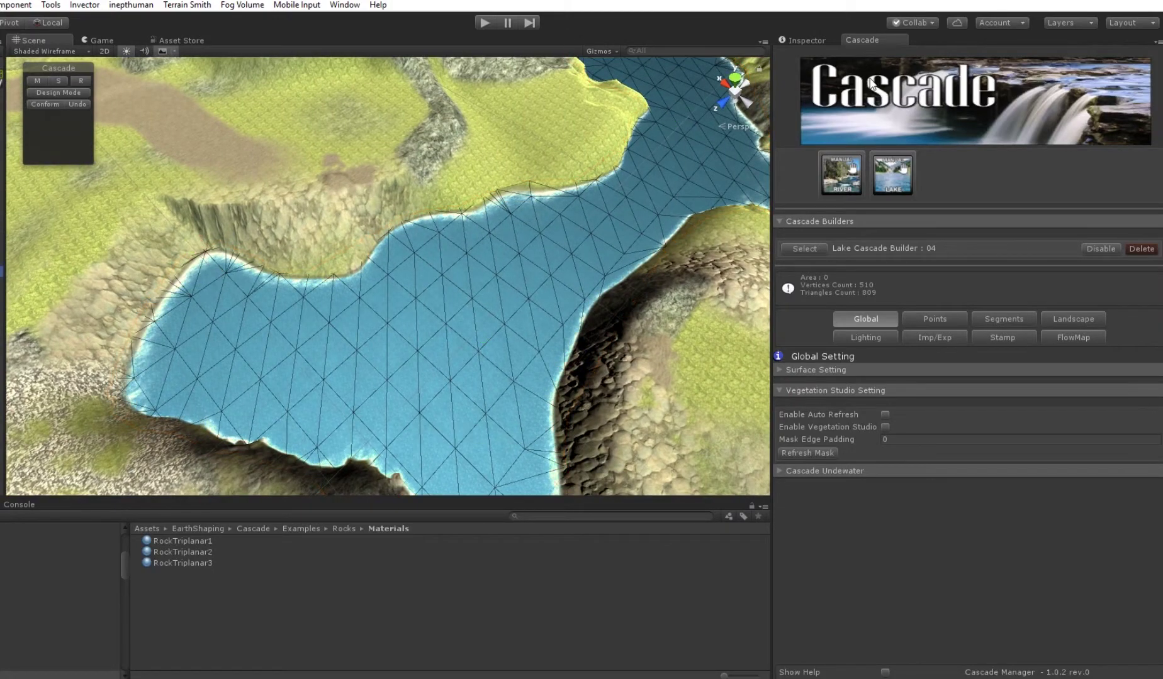
{"action": "left_click", "coordinate": [811, 42]}
{"action": "left_click", "coordinate": [945, 296]}
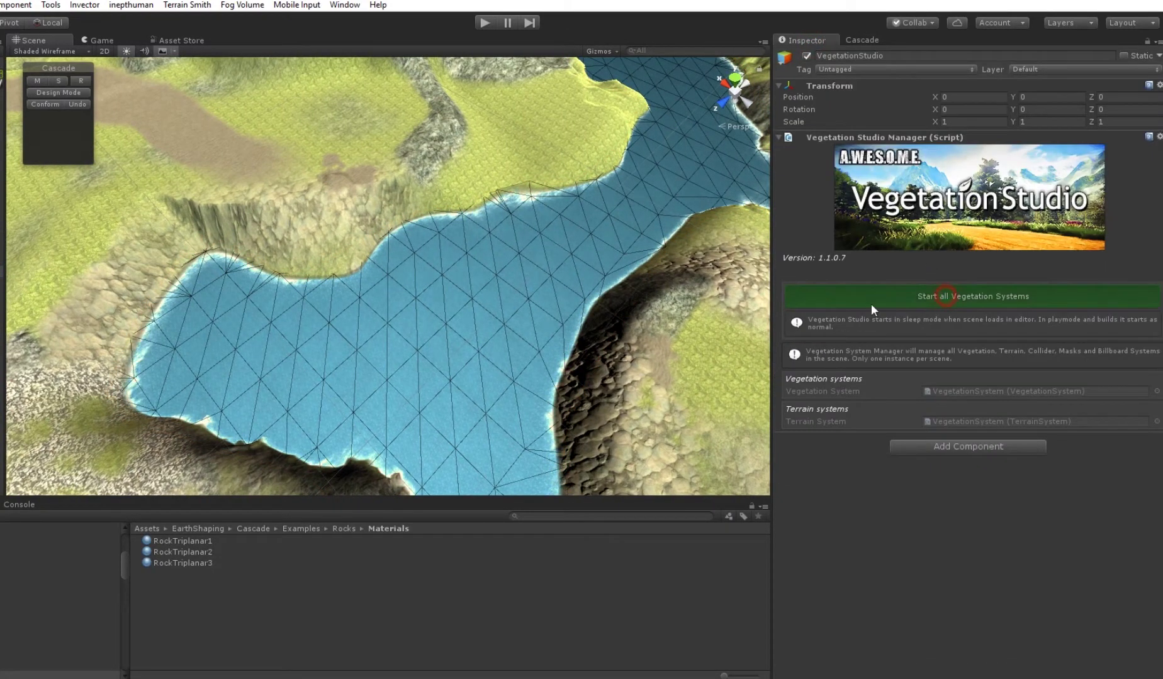
- Examine how the spawned trees are distributed over the lake, its shores and the surrounding terrain
{"action": "left_click_drag", "start_coordinate": [378, 377], "coordinate": [359, 408], "text": "alt"}
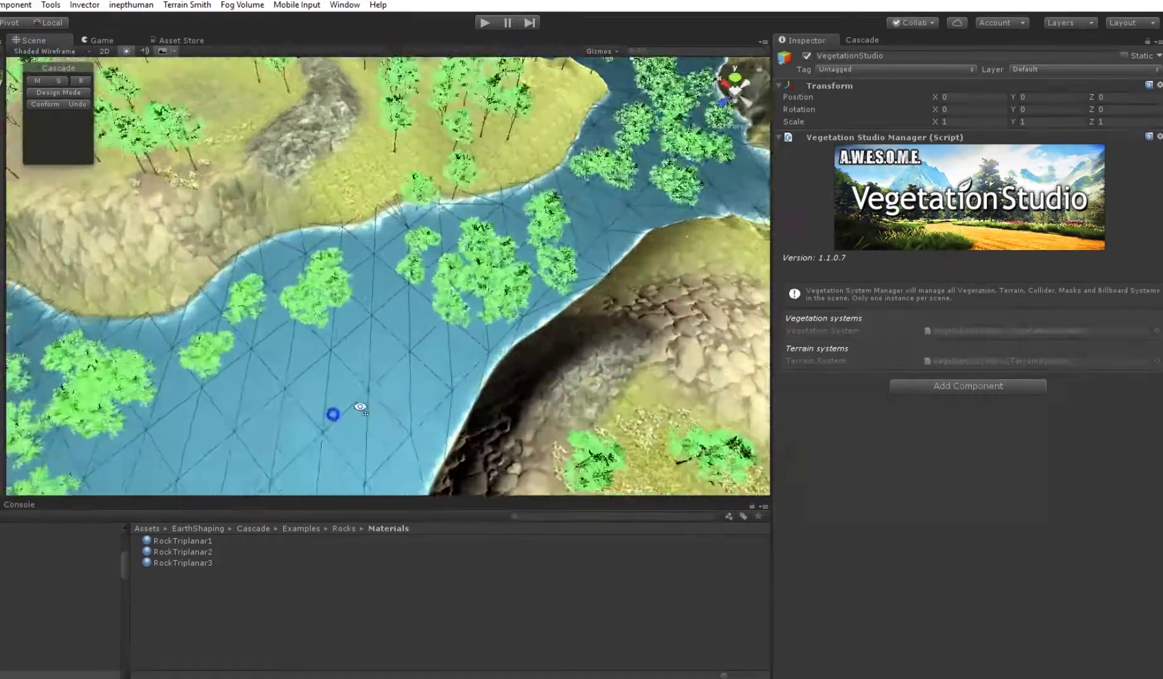
{"action": "right_click_drag", "start_coordinate": [360, 408], "coordinate": [329, 324]}
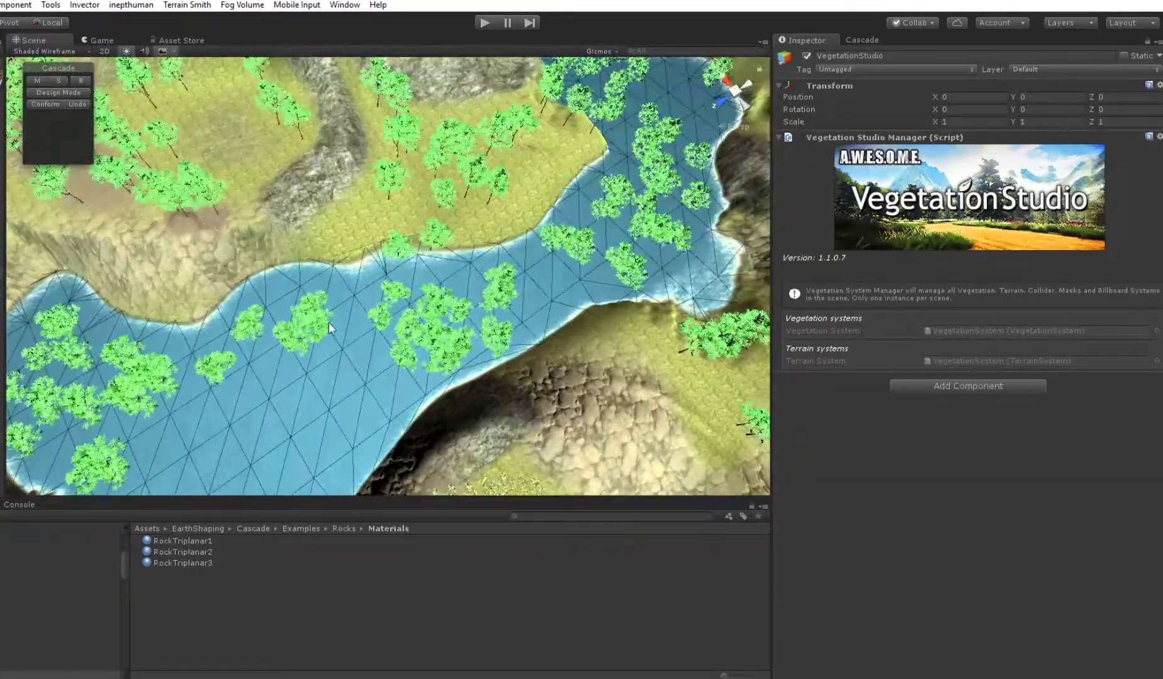
{"action": "scroll", "coordinate": [329, 323], "scroll_direction": "down", "scroll_amount": 5}
{"action": "scroll", "coordinate": [339, 334], "scroll_direction": "up", "scroll_amount": 1}
{"action": "middle_click_drag", "start_coordinate": [82, 434], "coordinate": [458, 257]}
{"action": "scroll", "coordinate": [457, 257], "scroll_direction": "down", "scroll_amount": 2}
{"action": "middle_click_drag", "start_coordinate": [352, 233], "coordinate": [441, 334]}
{"action": "right_click_drag", "start_coordinate": [440, 333], "coordinate": [457, 356]}
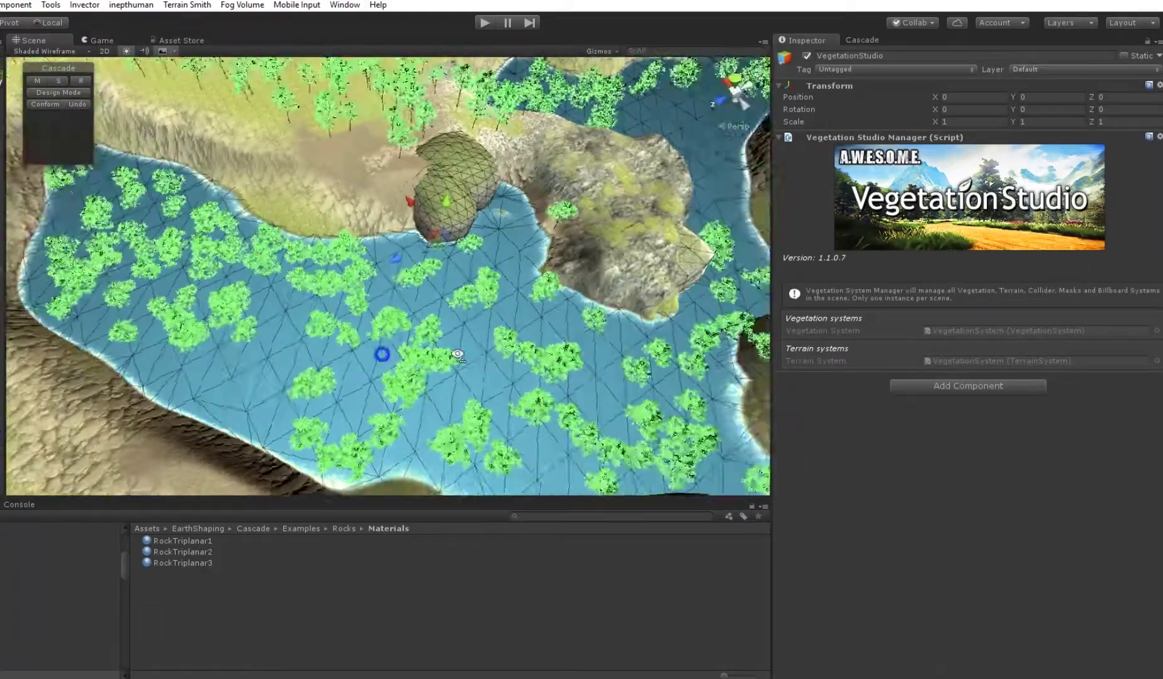
{"action": "scroll", "coordinate": [457, 357], "scroll_direction": "down", "scroll_amount": 2}
{"action": "middle_click_drag", "start_coordinate": [457, 356], "coordinate": [327, 327]}
{"action": "scroll", "coordinate": [327, 327], "scroll_direction": "up", "scroll_amount": 2}
{"action": "right_click_drag", "start_coordinate": [327, 327], "coordinate": [388, 286]}
{"action": "scroll", "coordinate": [388, 286], "scroll_direction": "down", "scroll_amount": 1}
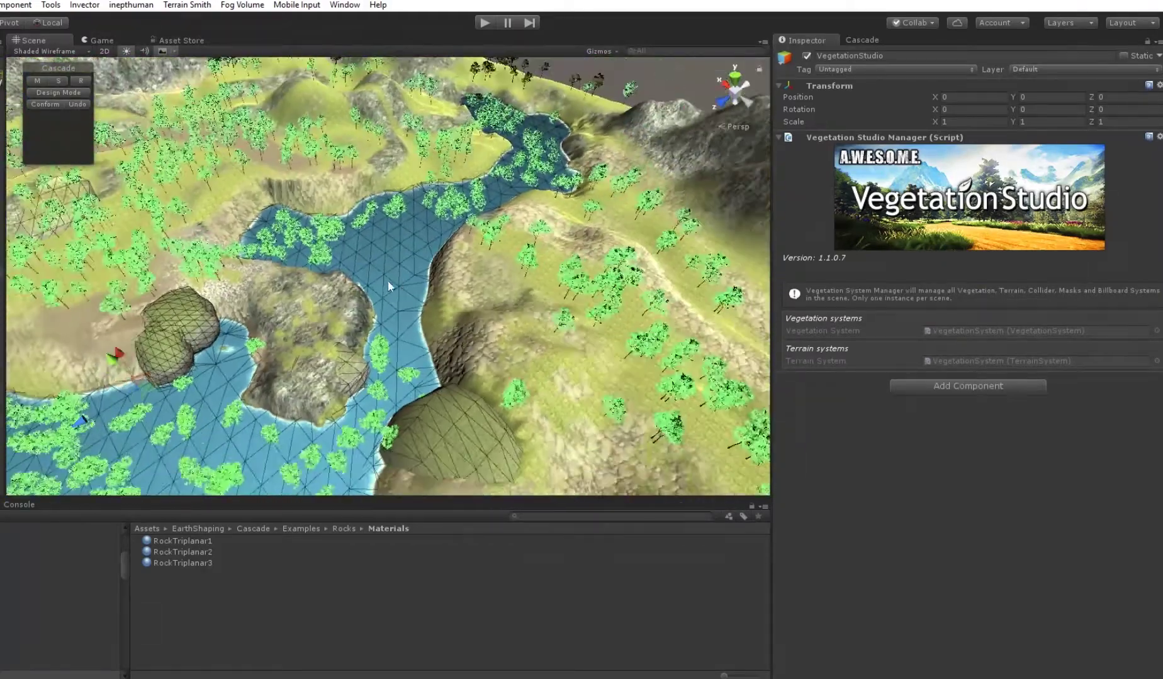
- Select the Lake Cascade Builder : 04 in the Cascade manager and enable Vegetation Studio for it
{"action": "middle_click_drag", "start_coordinate": [389, 286], "coordinate": [472, 223]}
{"action": "right_click_drag", "start_coordinate": [472, 224], "coordinate": [308, 276]}
{"action": "scroll", "coordinate": [414, 296], "scroll_direction": "up", "scroll_amount": 2}
{"action": "middle_click_drag", "start_coordinate": [309, 277], "coordinate": [234, 303]}
{"action": "scroll", "coordinate": [128, 361], "scroll_direction": "up", "scroll_amount": 1}
{"action": "right_click_drag", "start_coordinate": [234, 304], "coordinate": [175, 371]}
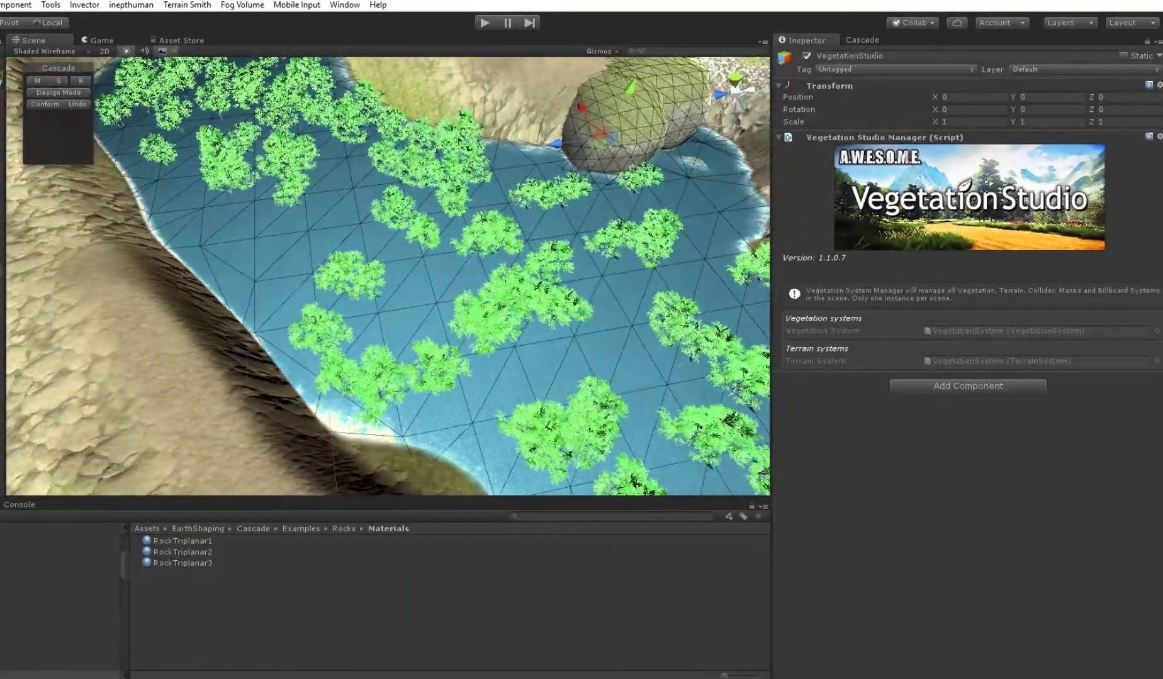
{"action": "left_click", "coordinate": [863, 39]}
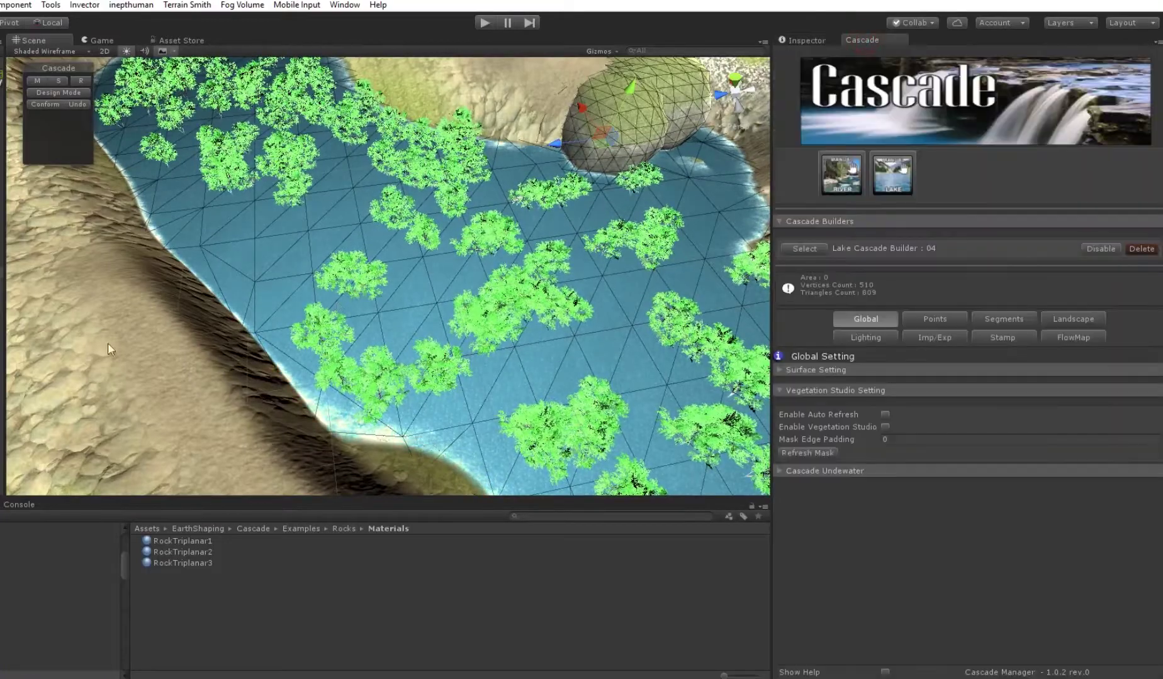
{"action": "left_click", "coordinate": [802, 248]}
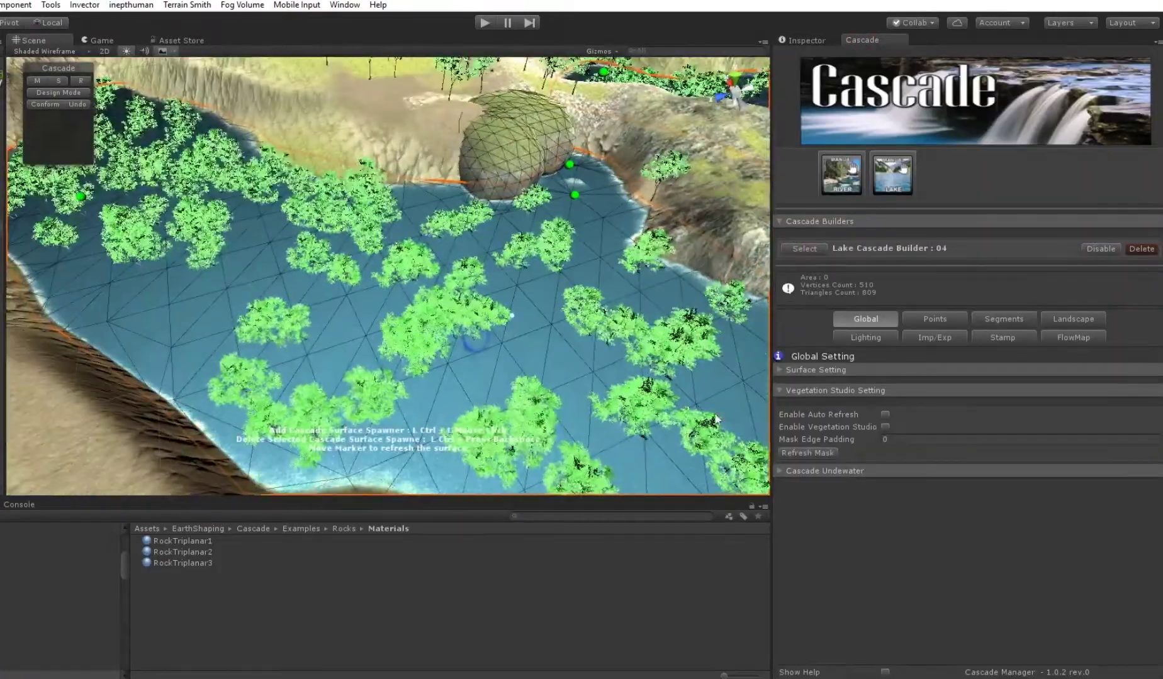
{"action": "left_click", "coordinate": [884, 427]}
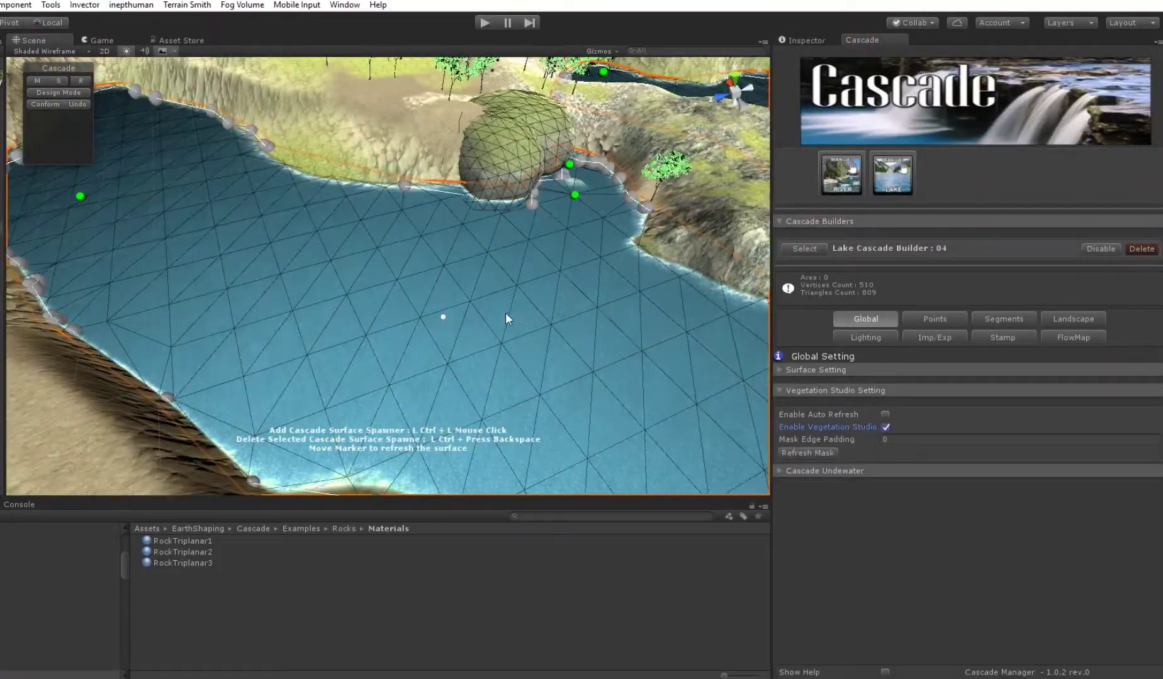
- Examine the vegetation mask along the lake's shores, around the rocks and across the water surface
{"action": "scroll", "coordinate": [505, 314], "scroll_direction": "down", "scroll_amount": 2}
{"action": "middle_click_drag", "start_coordinate": [420, 378], "coordinate": [438, 479]}
{"action": "scroll", "coordinate": [445, 427], "scroll_direction": "up", "scroll_amount": 1}
{"action": "scroll", "coordinate": [445, 428], "scroll_direction": "down", "scroll_amount": 2}
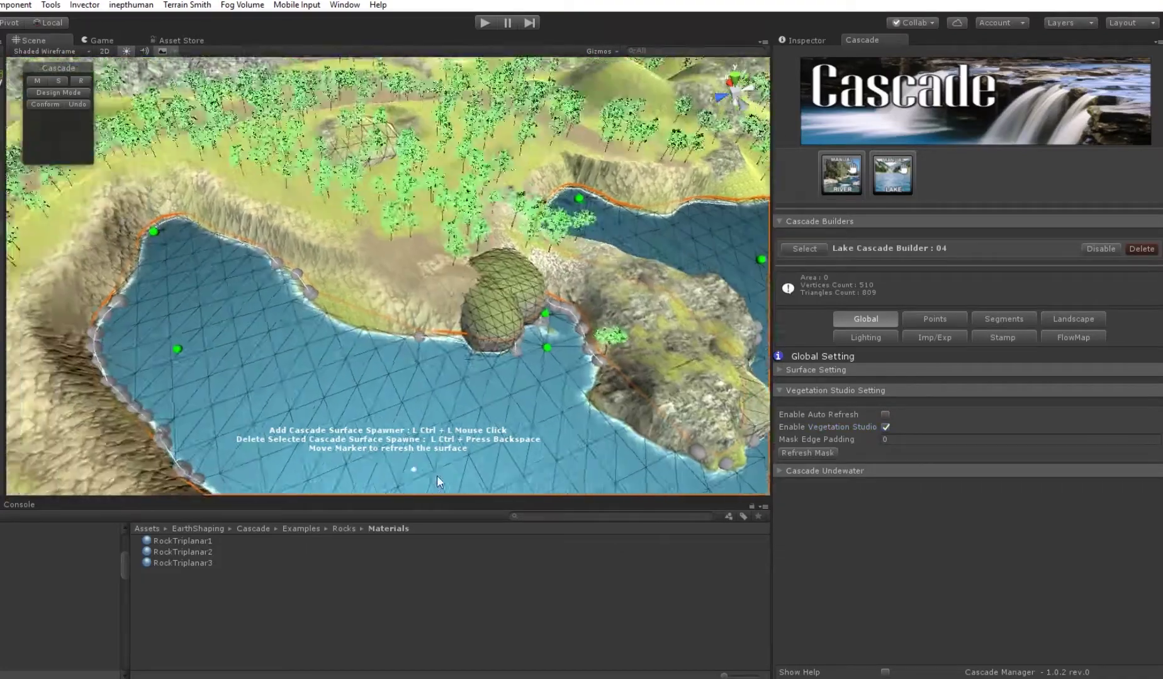
{"action": "scroll", "coordinate": [438, 479], "scroll_direction": "up", "scroll_amount": 3}
{"action": "left_click_drag", "start_coordinate": [299, 466], "coordinate": [508, 395], "text": "alt"}
{"action": "middle_click_drag", "start_coordinate": [508, 394], "coordinate": [623, 381]}
{"action": "middle_click_drag", "start_coordinate": [83, 283], "coordinate": [258, 222]}
{"action": "left_click_drag", "start_coordinate": [244, 233], "coordinate": [221, 305], "text": "alt"}
{"action": "middle_click_drag", "start_coordinate": [214, 305], "coordinate": [3, 295]}
{"action": "middle_click_drag", "start_coordinate": [200, 371], "coordinate": [212, 337]}
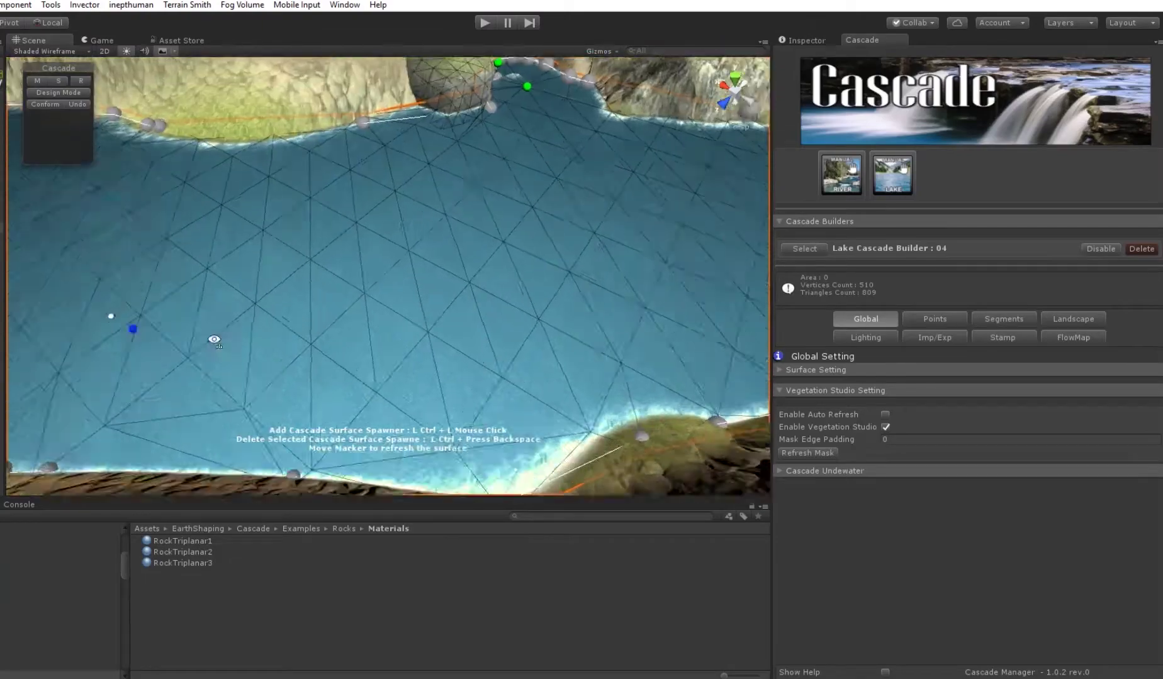
{"action": "left_click_drag", "start_coordinate": [213, 337], "coordinate": [118, 561], "text": "alt"}
{"action": "middle_click_drag", "start_coordinate": [118, 561], "coordinate": [285, 462]}
{"action": "left_click_drag", "start_coordinate": [332, 461], "coordinate": [396, 307], "text": "alt"}
{"action": "scroll", "coordinate": [396, 307], "scroll_direction": "down", "scroll_amount": 3}
{"action": "middle_click_drag", "start_coordinate": [396, 307], "coordinate": [302, 249]}
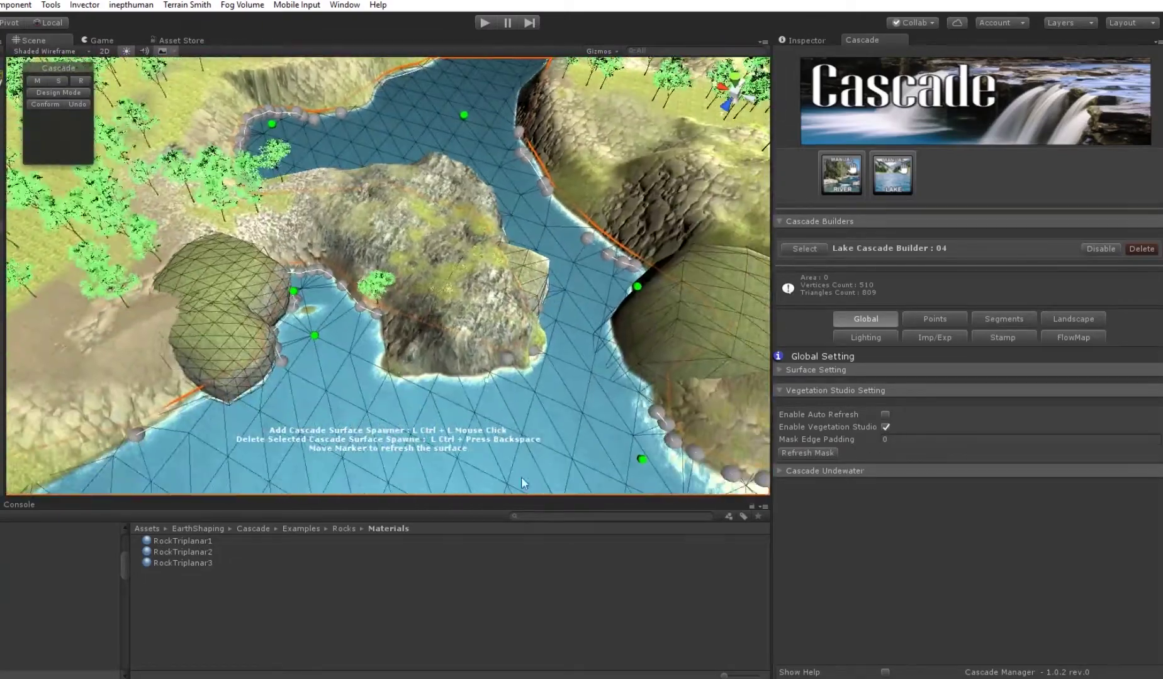
- Set the lake's Vegetation Studio mask edge padding to 4.5
{"action": "middle_click_drag", "start_coordinate": [505, 440], "coordinate": [396, 290]}
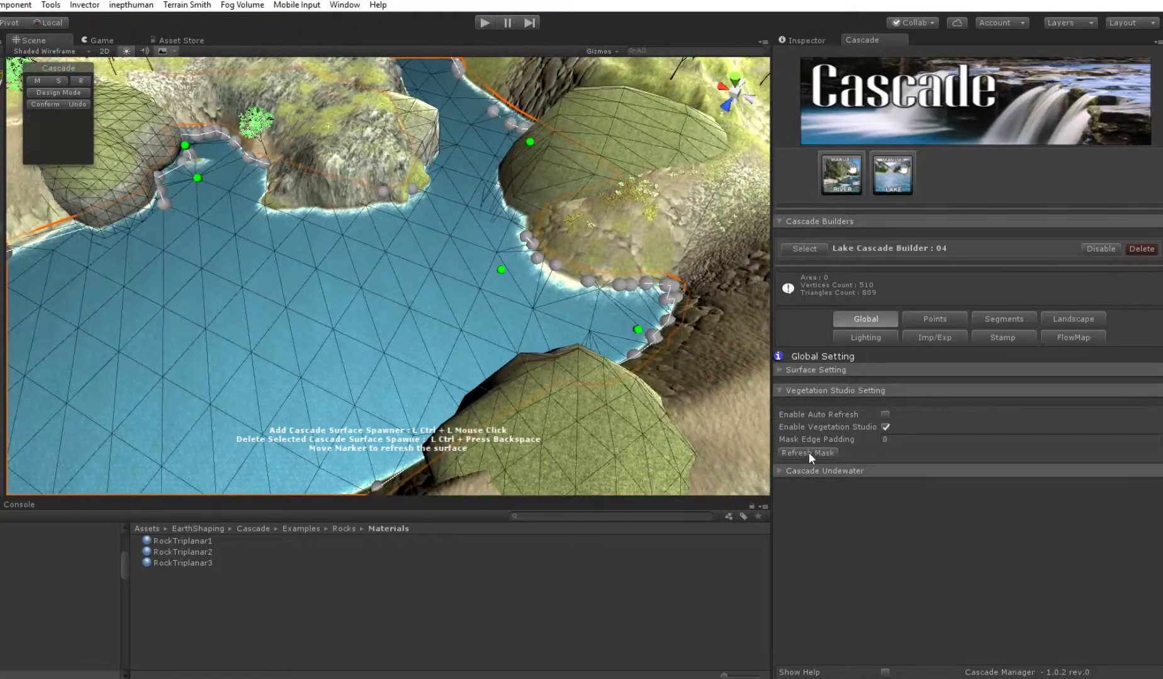
{"action": "left_click_drag", "start_coordinate": [805, 442], "coordinate": [840, 445]}
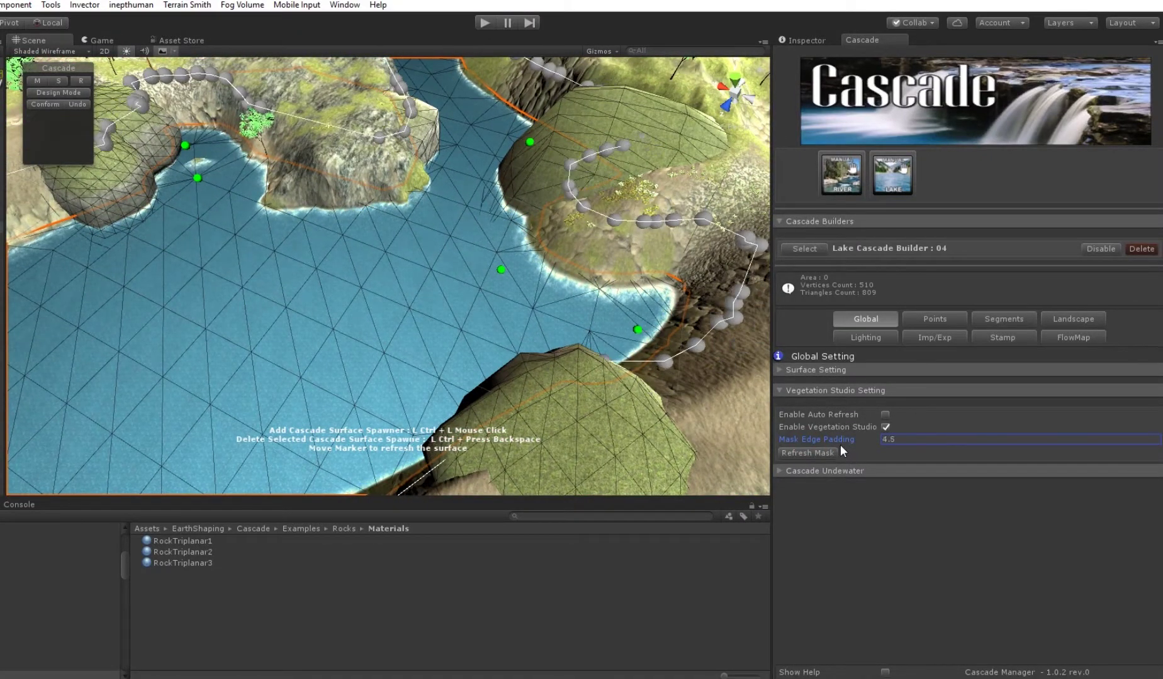
{"action": "middle_click_drag", "start_coordinate": [371, 196], "coordinate": [466, 341]}
{"action": "scroll", "coordinate": [452, 301], "scroll_direction": "down", "scroll_amount": 2}
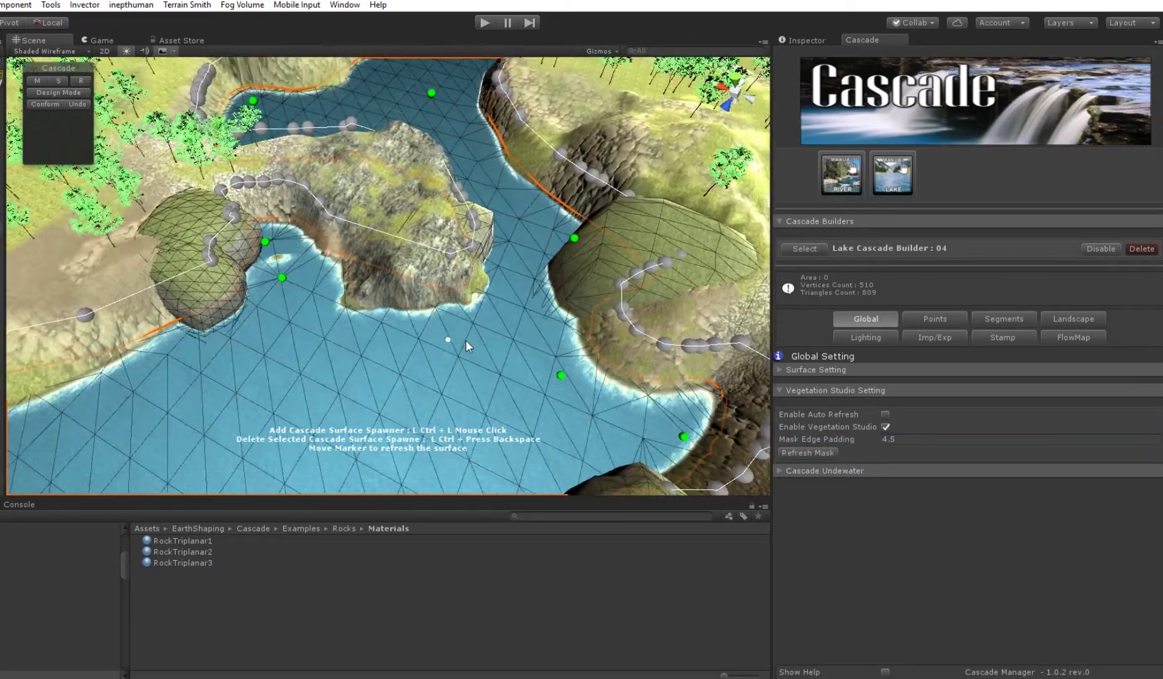
- Switch the scene's draw mode to Shaded for the lake overview
{"action": "left_click", "coordinate": [48, 52]}
{"action": "left_click", "coordinate": [58, 73]}
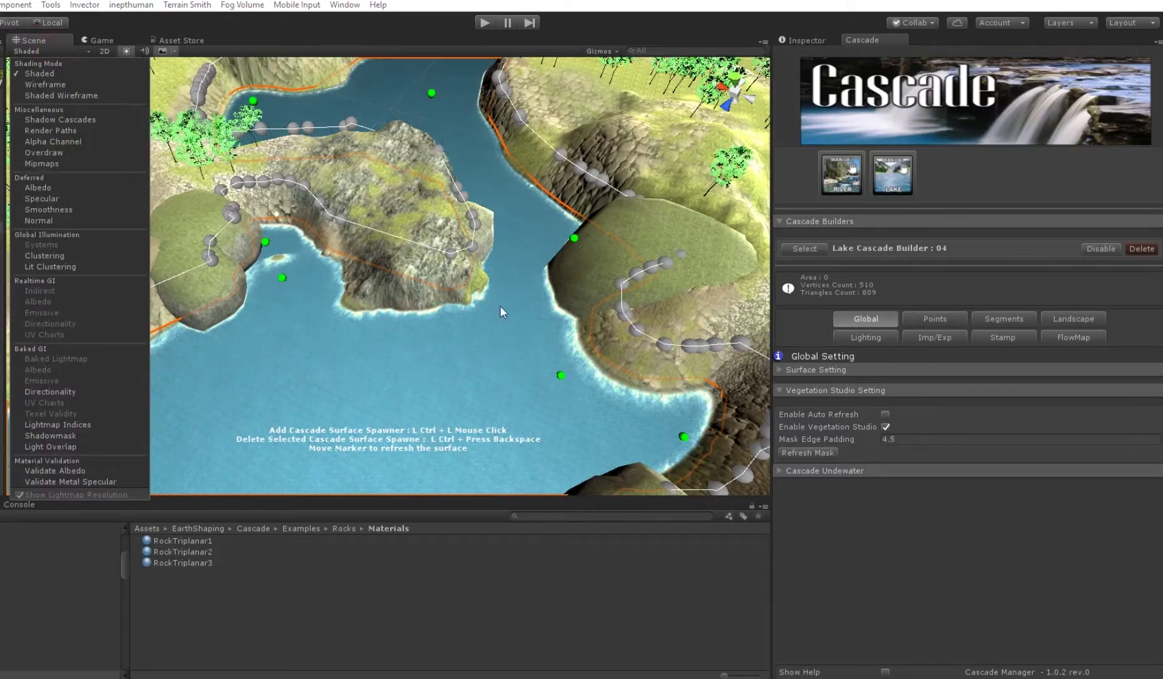
{"action": "mouse_move", "coordinate": [431, 314]}
{"action": "middle_mouse_down"}
{"action": "mouse_move", "coordinate": [459, 302]}
{"action": "mouse_move", "coordinate": [192, 477]}
{"action": "middle_mouse_up"}
{"action": "scroll", "coordinate": [469, 310], "scroll_direction": "down", "scroll_amount": 3}
{"action": "right_click_drag", "start_coordinate": [192, 477], "coordinate": [376, 469]}
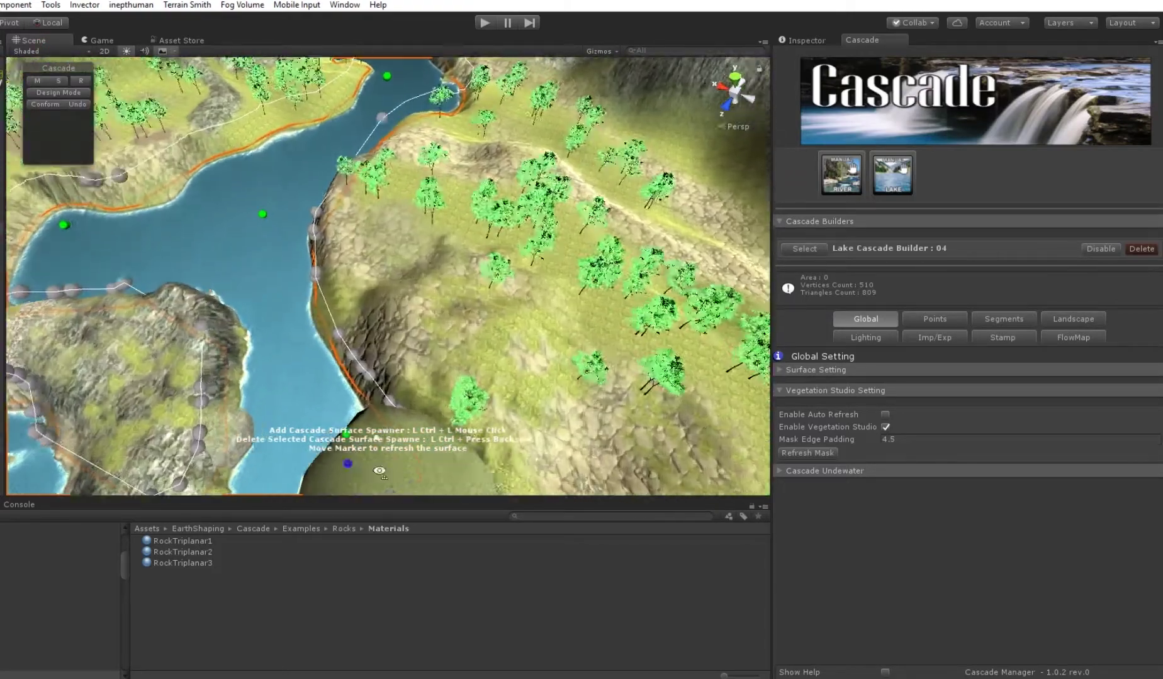
- Nudge flat surface spawner #8 beside the large rock in the narrow channel to refresh the lake surface
{"action": "scroll", "coordinate": [522, 370], "scroll_direction": "up", "scroll_amount": 3}
{"action": "left_click_drag", "start_coordinate": [522, 367], "coordinate": [433, 397], "text": "alt"}
{"action": "middle_click_drag", "start_coordinate": [434, 397], "coordinate": [507, 275]}
{"action": "scroll", "coordinate": [507, 275], "scroll_direction": "up", "scroll_amount": 3}
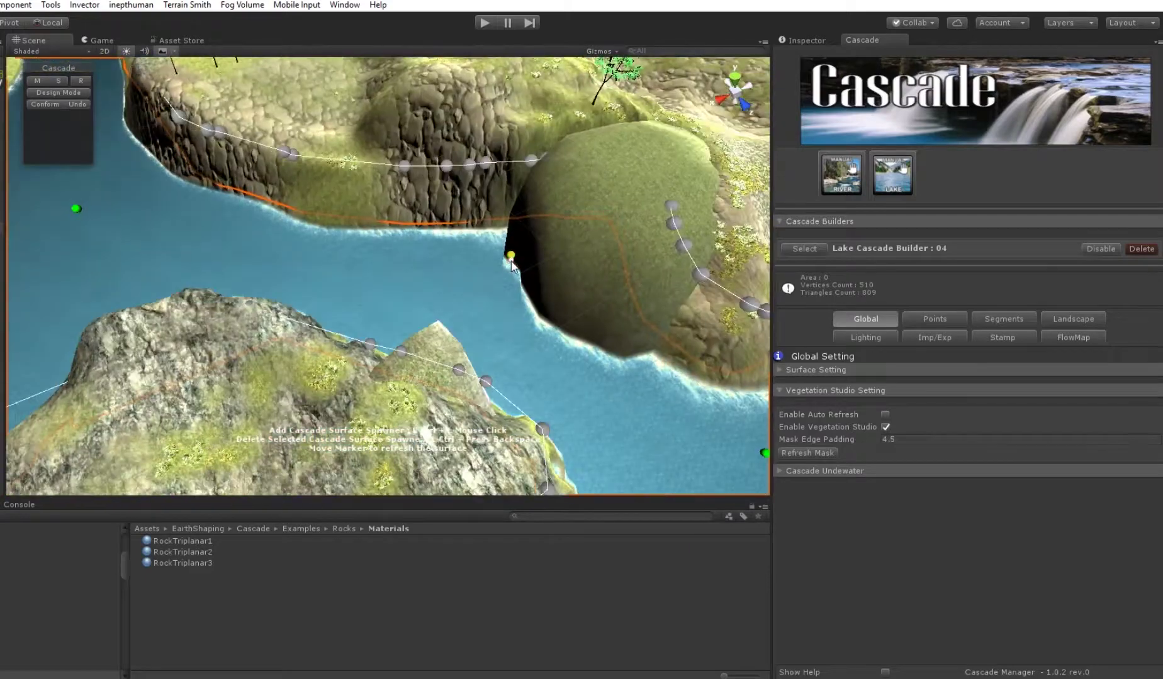
{"action": "left_click", "coordinate": [510, 258], "text": "shift"}
{"action": "mouse_move", "coordinate": [508, 257]}
{"action": "left_mouse_down"}
{"action": "mouse_move", "coordinate": [496, 234]}
{"action": "mouse_move", "coordinate": [520, 247]}
{"action": "mouse_move", "coordinate": [507, 251]}
{"action": "left_mouse_up"}
- Examine how the padded vegetation mask follows the whole lake's shoreline, from close up and from above
{"action": "middle_click_drag", "start_coordinate": [421, 282], "coordinate": [616, 329]}
{"action": "left_click_drag", "start_coordinate": [589, 322], "coordinate": [529, 333], "text": "alt"}
{"action": "middle_click_drag", "start_coordinate": [360, 413], "coordinate": [349, 493]}
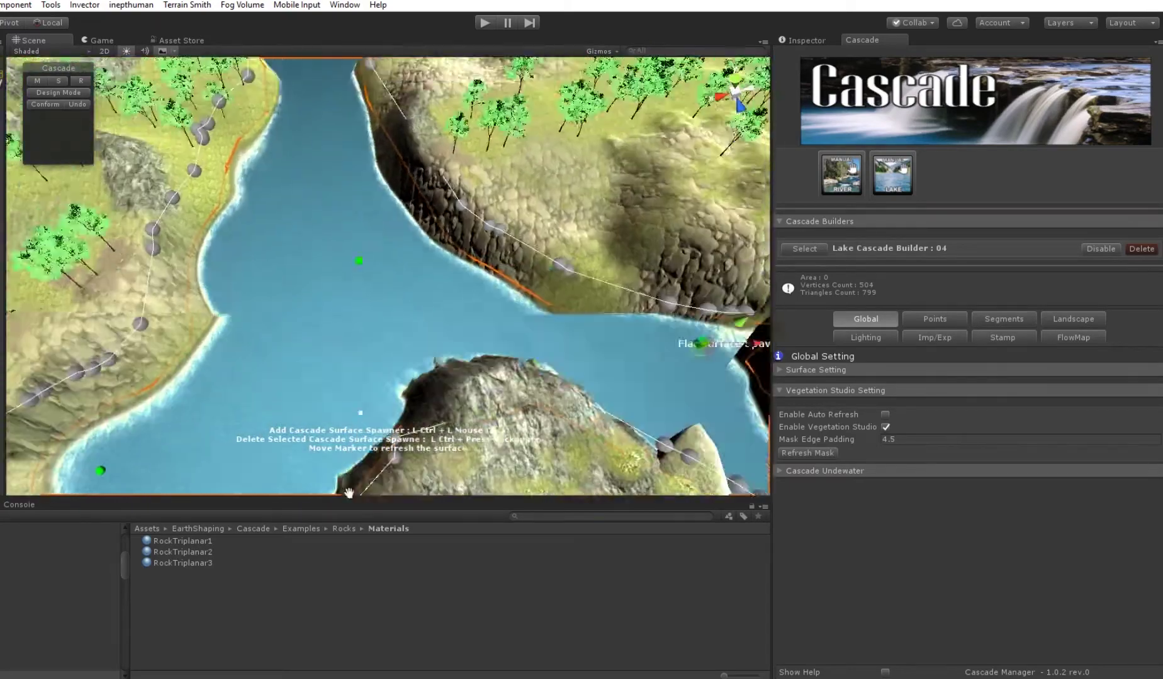
{"action": "left_click_drag", "start_coordinate": [348, 492], "coordinate": [314, 226], "text": "alt"}
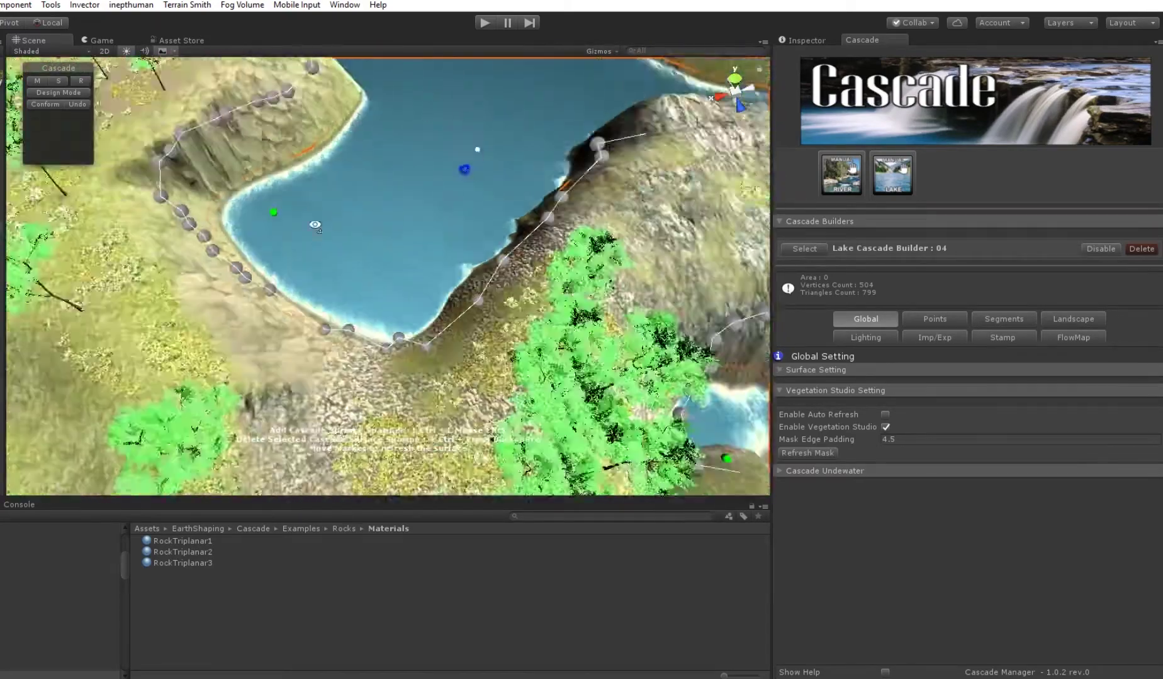
{"action": "right_click_drag", "start_coordinate": [315, 225], "coordinate": [228, 226]}
{"action": "scroll", "coordinate": [229, 226], "scroll_direction": "down", "scroll_amount": 2}
{"action": "middle_click_drag", "start_coordinate": [440, 353], "coordinate": [314, 288]}
{"action": "right_click_drag", "start_coordinate": [313, 288], "coordinate": [277, 233]}
{"action": "middle_click_drag", "start_coordinate": [276, 233], "coordinate": [295, 82]}
{"action": "middle_click_drag", "start_coordinate": [354, 283], "coordinate": [365, 183]}
{"action": "right_click_drag", "start_coordinate": [365, 183], "coordinate": [382, 272]}
{"action": "middle_click_drag", "start_coordinate": [353, 390], "coordinate": [387, 285]}
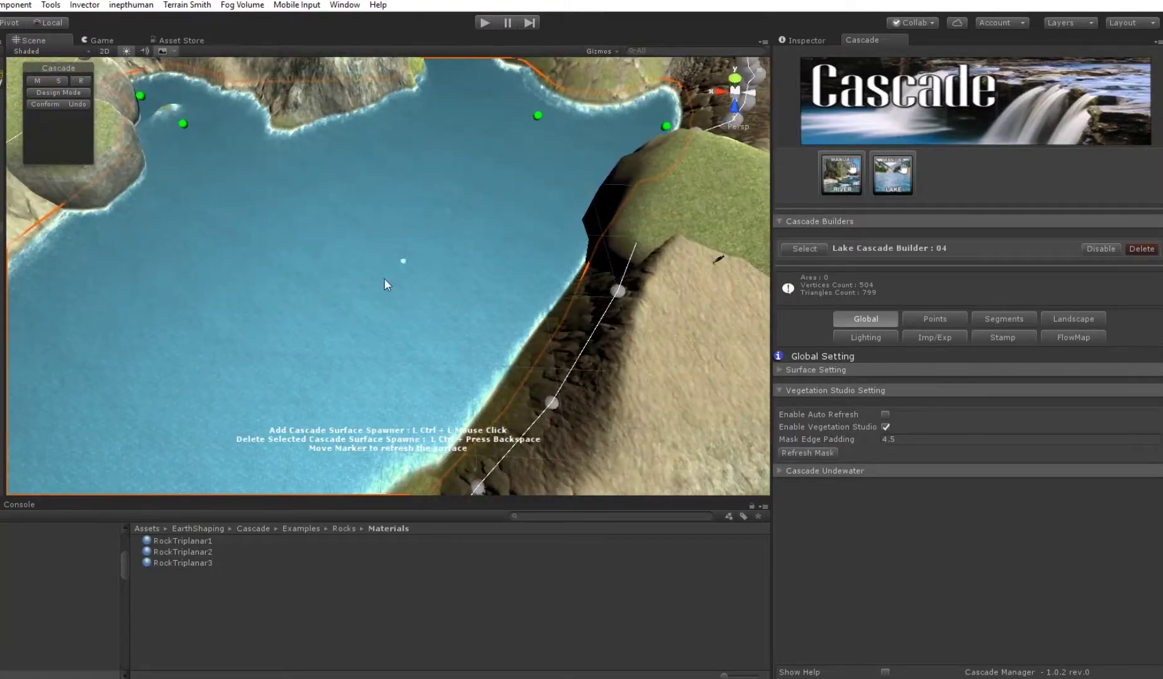
{"action": "right_click_drag", "start_coordinate": [385, 279], "coordinate": [460, 213]}
{"action": "middle_click_drag", "start_coordinate": [460, 213], "coordinate": [492, 201]}
{"action": "right_click_drag", "start_coordinate": [493, 202], "coordinate": [268, 299]}
{"action": "middle_click_drag", "start_coordinate": [268, 300], "coordinate": [214, 468]}
{"action": "scroll", "coordinate": [308, 231], "scroll_direction": "down", "scroll_amount": 6}
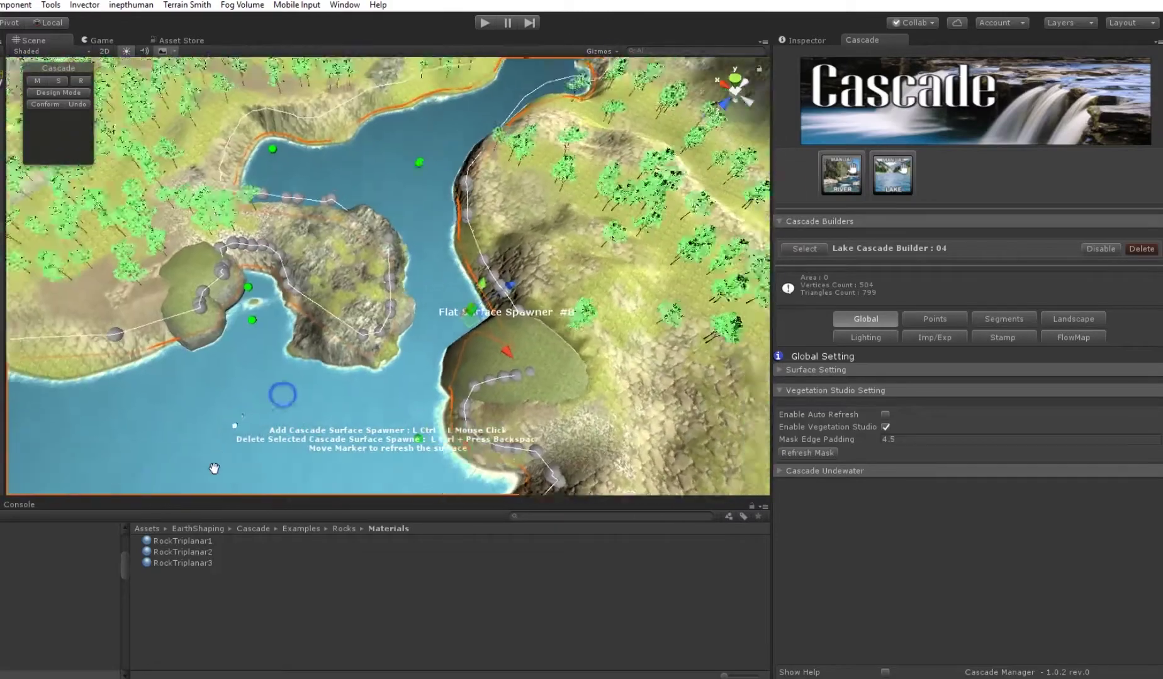
{"action": "left_click_drag", "start_coordinate": [214, 468], "coordinate": [373, 360], "text": "alt"}
{"action": "scroll", "coordinate": [373, 360], "scroll_direction": "down", "scroll_amount": 3}
{"action": "left_click_drag", "start_coordinate": [410, 325], "coordinate": [333, 338], "text": "alt"}
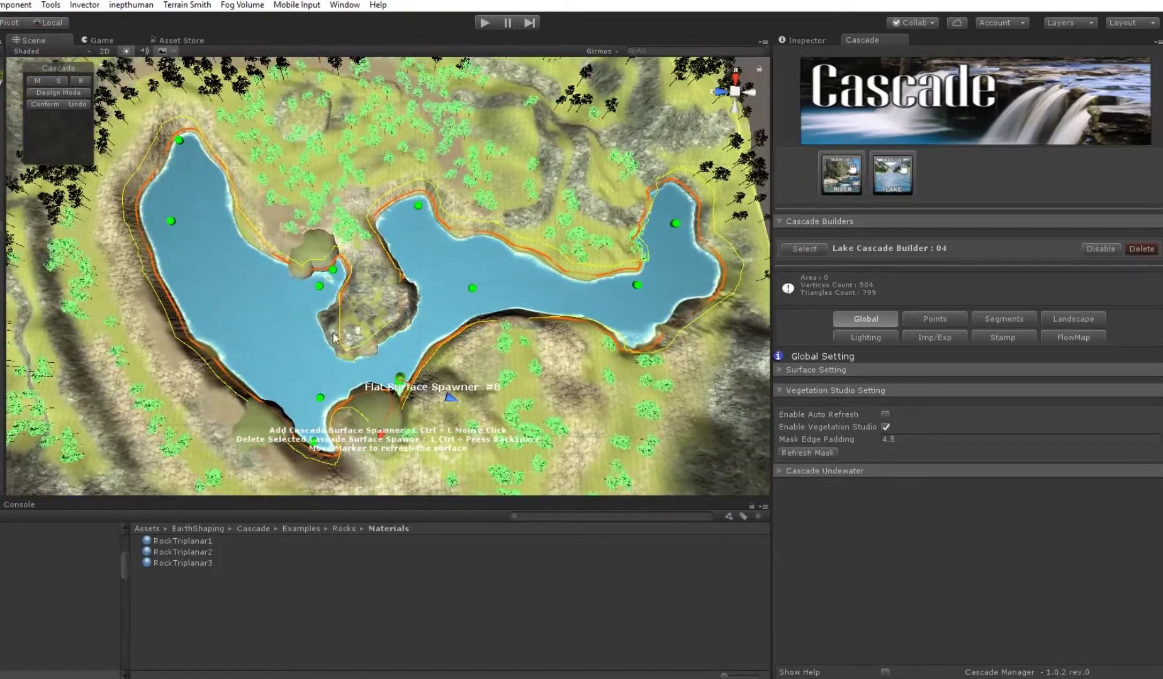
- Temporarily deactivate the LakeTerrain object to view the lake mesh without the ground, and reactivate it
{"action": "left_click", "coordinate": [334, 338]}
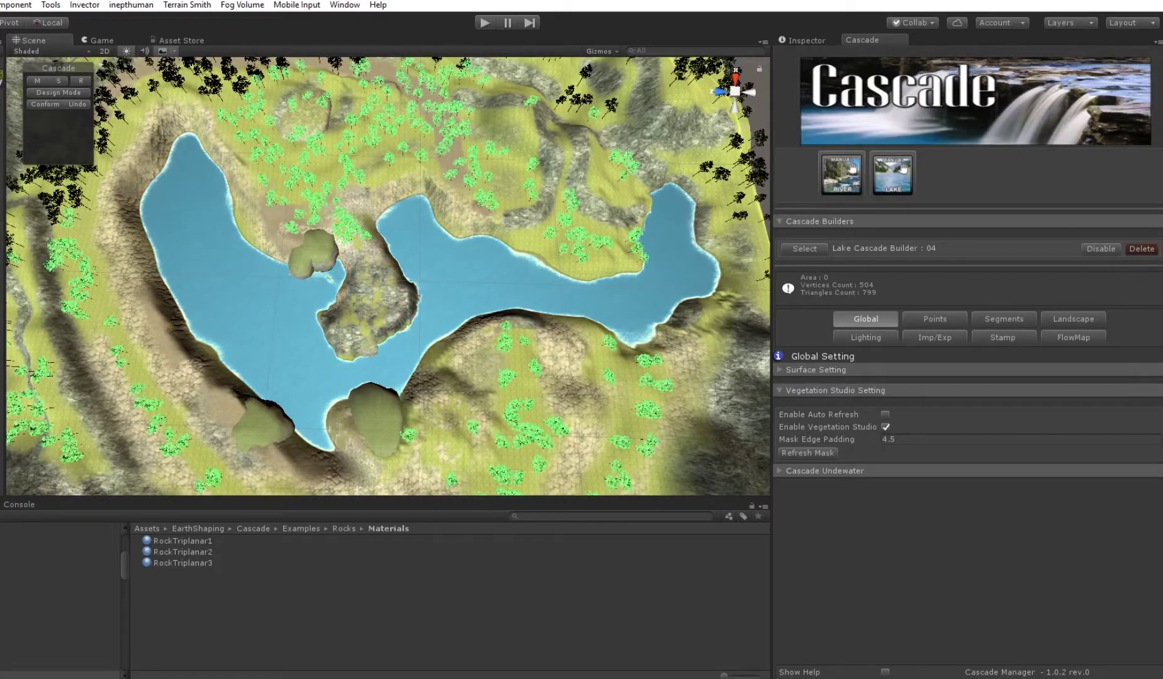
{"action": "left_click", "coordinate": [810, 39]}
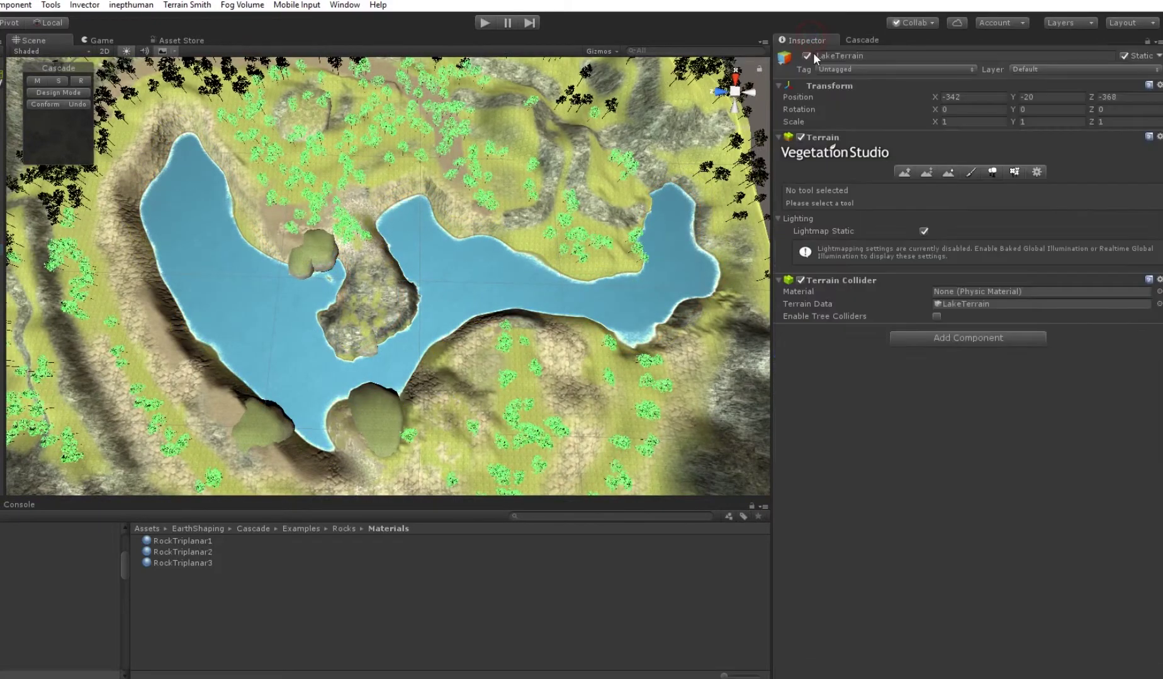
{"action": "left_click", "coordinate": [807, 56]}
{"action": "middle_click_drag", "start_coordinate": [539, 244], "coordinate": [578, 261]}
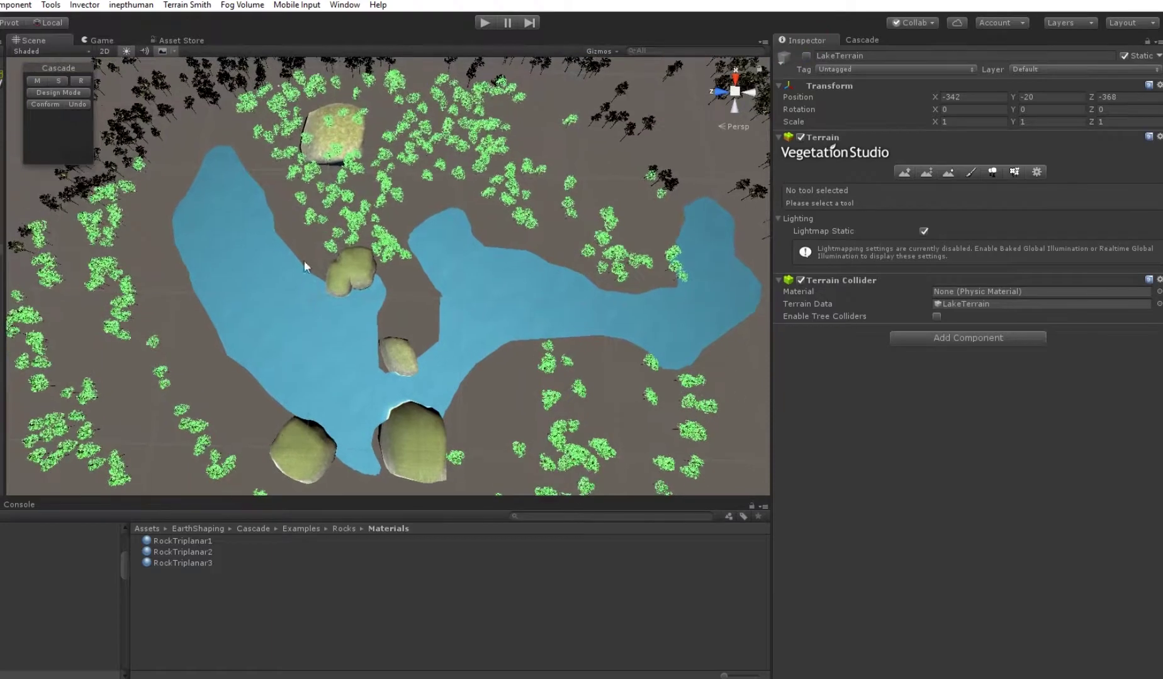
{"action": "left_click", "coordinate": [805, 57]}
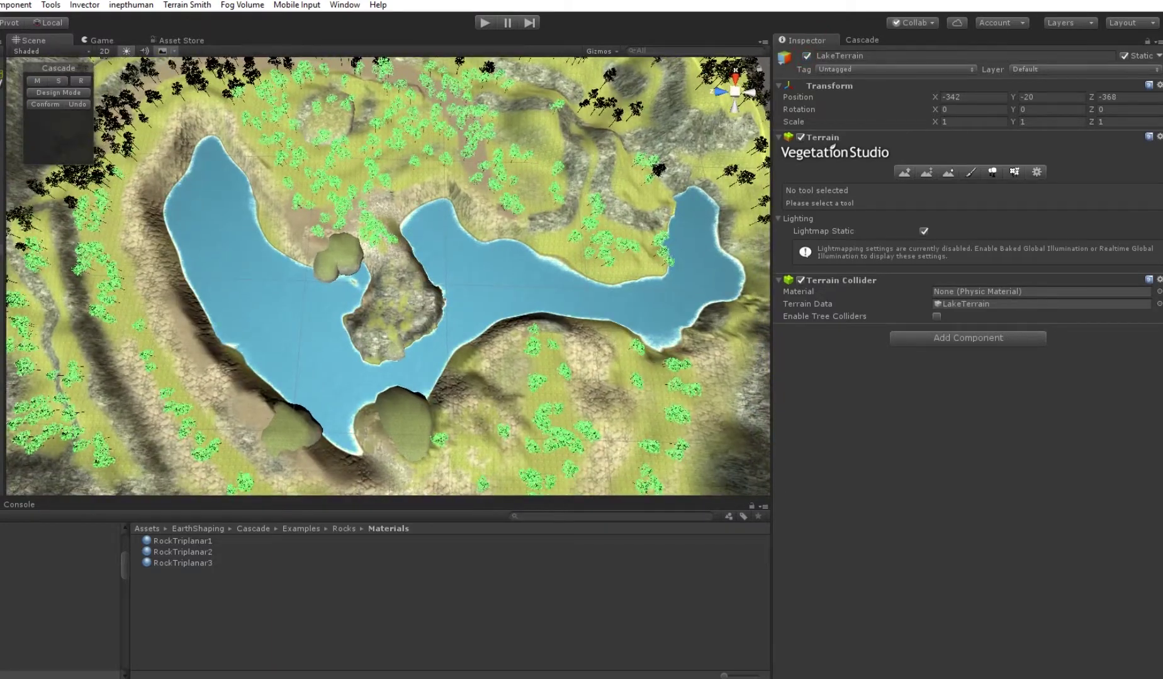
- Open the Cascade manager from the Cascade Landscape object and enable Save Prefab in the lake's stamp settings
{"action": "left_click", "coordinate": [1, 173]}
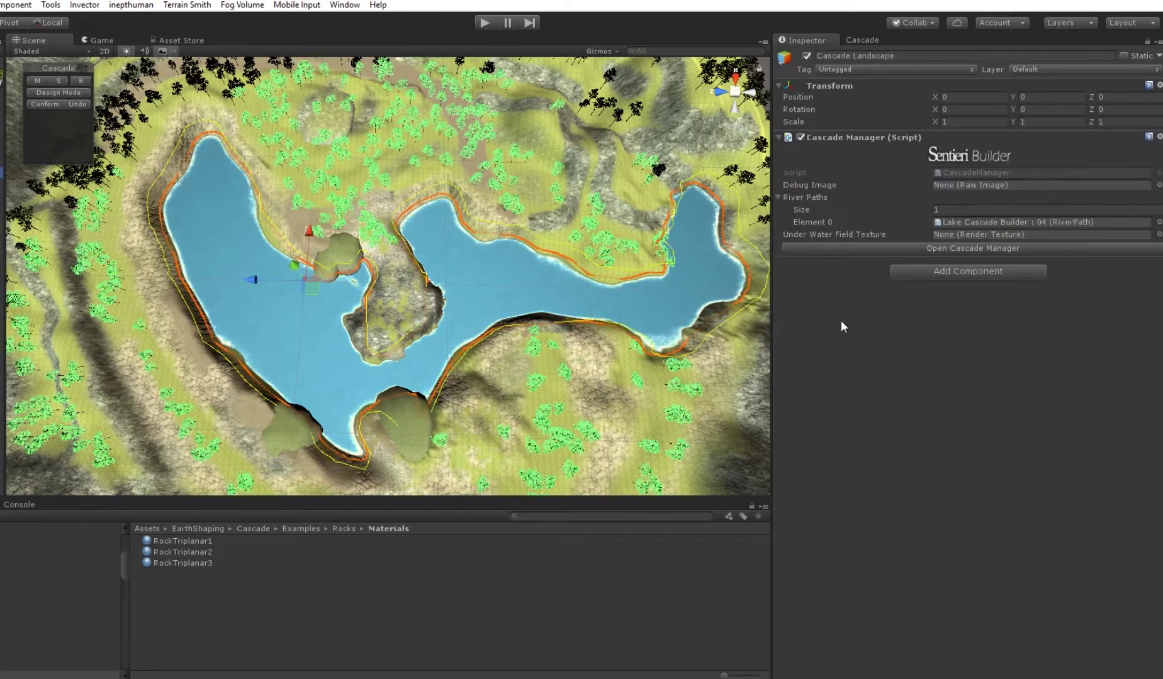
{"action": "left_click", "coordinate": [926, 248]}
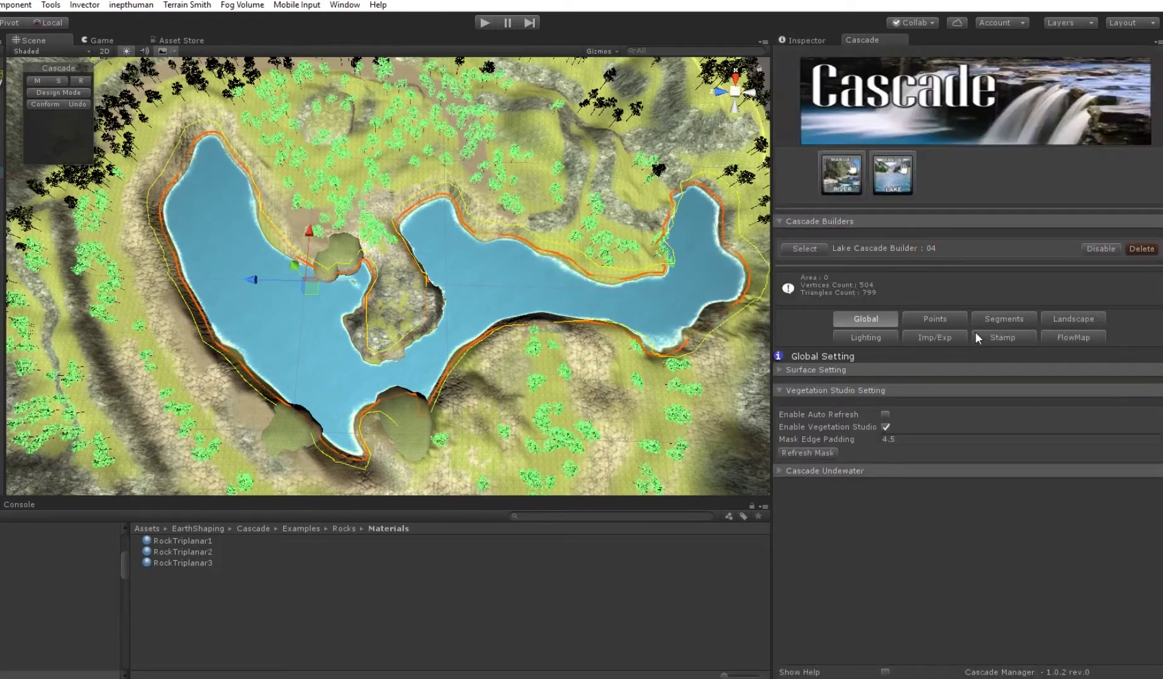
{"action": "left_click", "coordinate": [1007, 340]}
{"action": "left_click", "coordinate": [885, 375]}
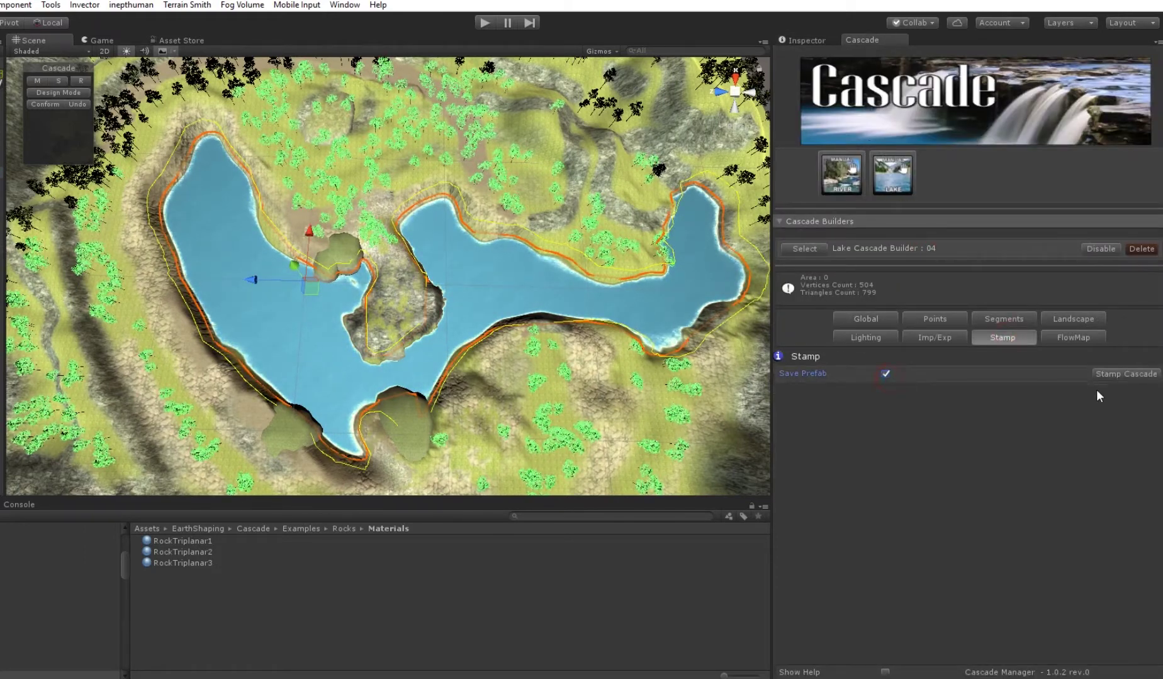
- Examine the water's edge along the cliffs, rocks and narrow channel around the central rocky peninsula
{"action": "mouse_move", "coordinate": [448, 355]}
{"action": "middle_mouse_down"}
{"action": "mouse_move", "coordinate": [394, 368]}
{"action": "mouse_move", "coordinate": [449, 341]}
{"action": "middle_mouse_up"}
{"action": "scroll", "coordinate": [450, 343], "scroll_direction": "up", "scroll_amount": 4}
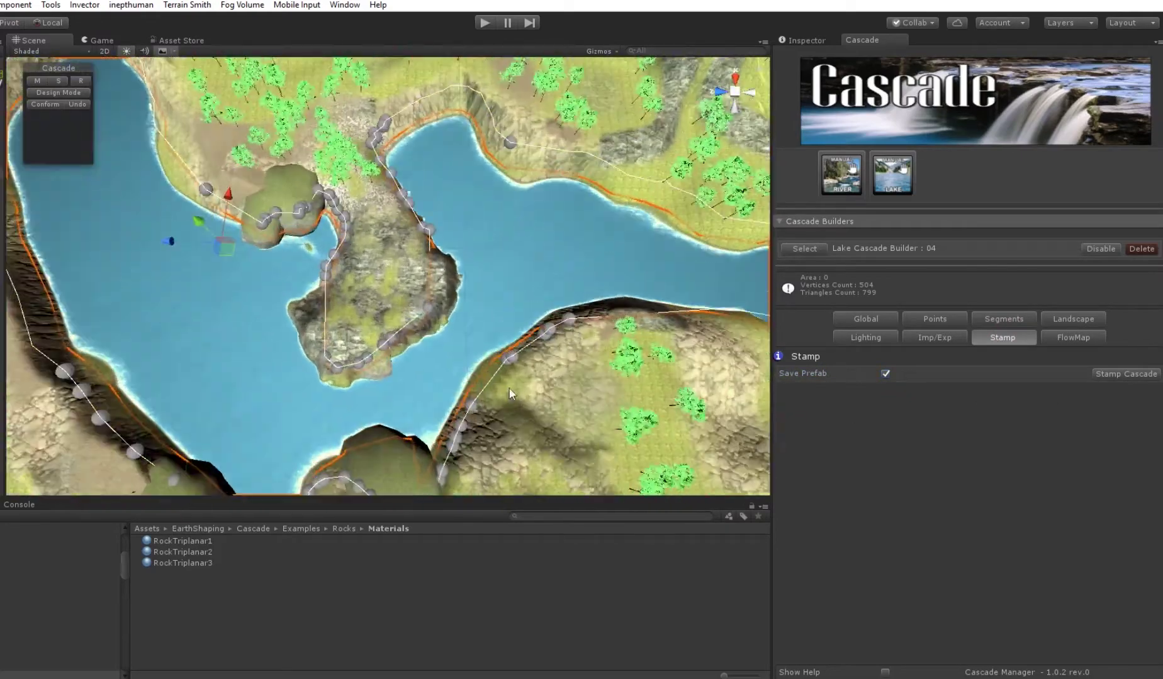
{"action": "mouse_move", "coordinate": [506, 353]}
{"action": "right_mouse_down"}
{"action": "mouse_move", "coordinate": [467, 268]}
{"action": "mouse_move", "coordinate": [527, 357]}
{"action": "right_mouse_up"}
{"action": "scroll", "coordinate": [527, 357], "scroll_direction": "up", "scroll_amount": 3}
{"action": "left_click_drag", "start_coordinate": [527, 357], "coordinate": [330, 293], "text": "alt"}
{"action": "middle_click_drag", "start_coordinate": [566, 434], "coordinate": [403, 342]}
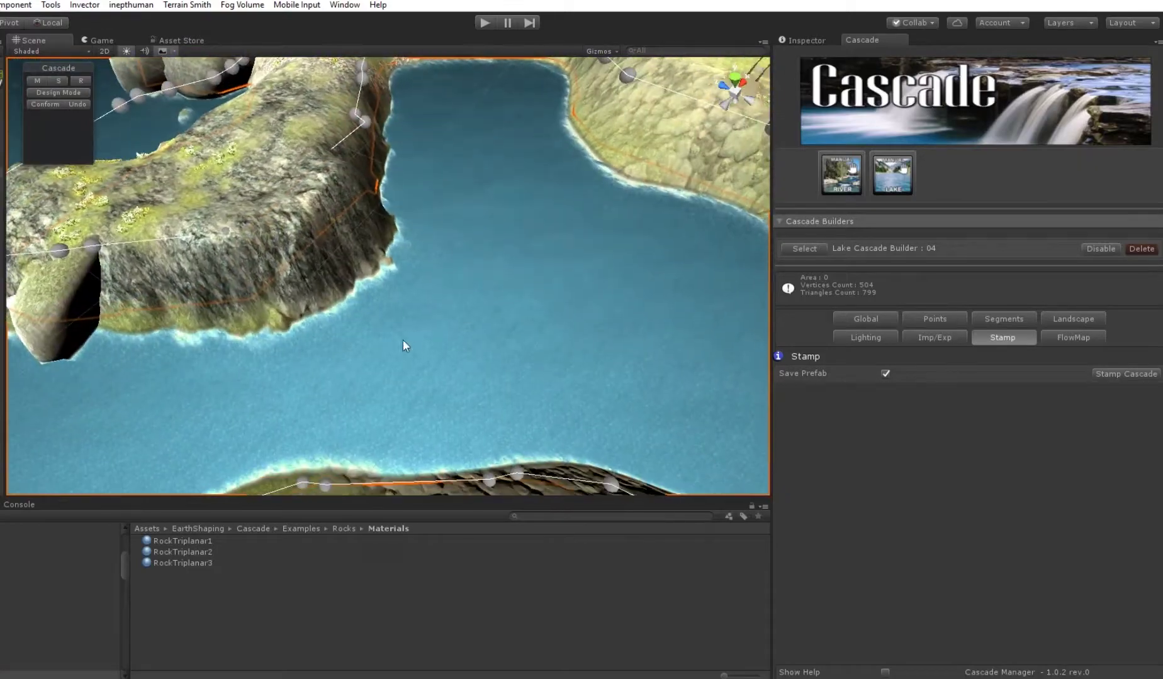
{"action": "left_click_drag", "start_coordinate": [403, 341], "coordinate": [145, 389], "text": "alt"}
{"action": "scroll", "coordinate": [343, 373], "scroll_direction": "down", "scroll_amount": 3}
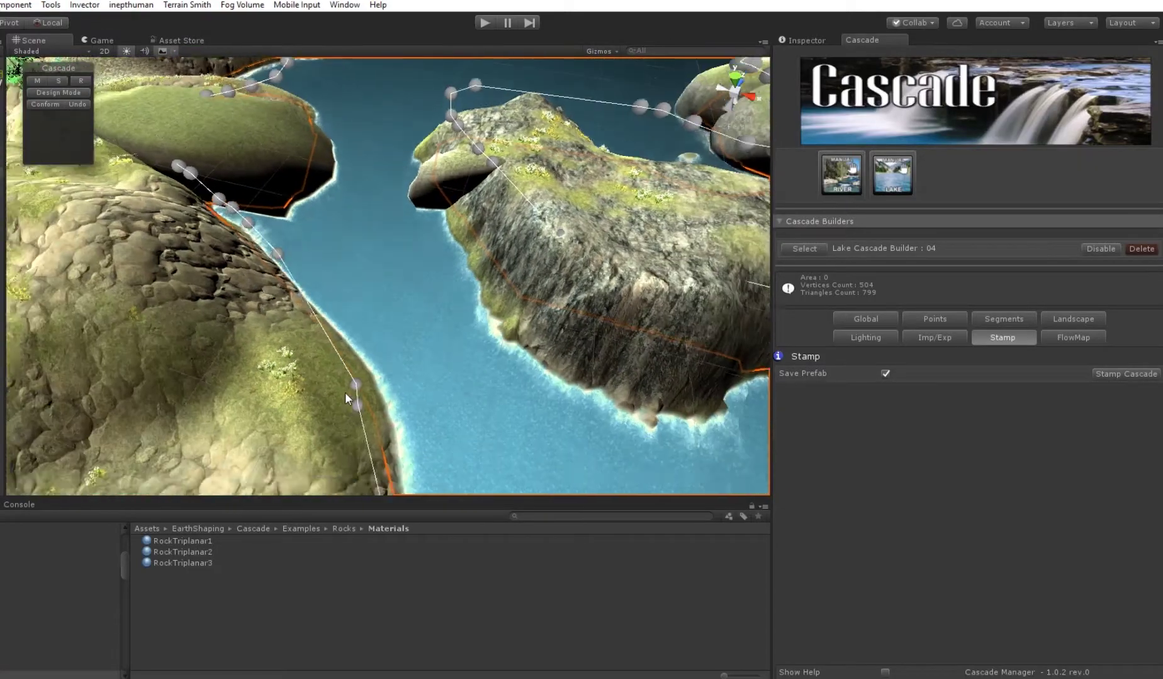
{"action": "middle_click_drag", "start_coordinate": [345, 393], "coordinate": [390, 314]}
{"action": "middle_click_drag", "start_coordinate": [440, 208], "coordinate": [415, 337]}
{"action": "left_click_drag", "start_coordinate": [415, 338], "coordinate": [629, 192], "text": "alt"}
- Examine the vegetation mask outline around the inlet, its tree-covered banks and the rocky peninsula
{"action": "right_click_drag", "start_coordinate": [629, 193], "coordinate": [523, 488]}
{"action": "scroll", "coordinate": [557, 413], "scroll_direction": "down", "scroll_amount": 3}
{"action": "middle_click_drag", "start_coordinate": [459, 383], "coordinate": [520, 406]}
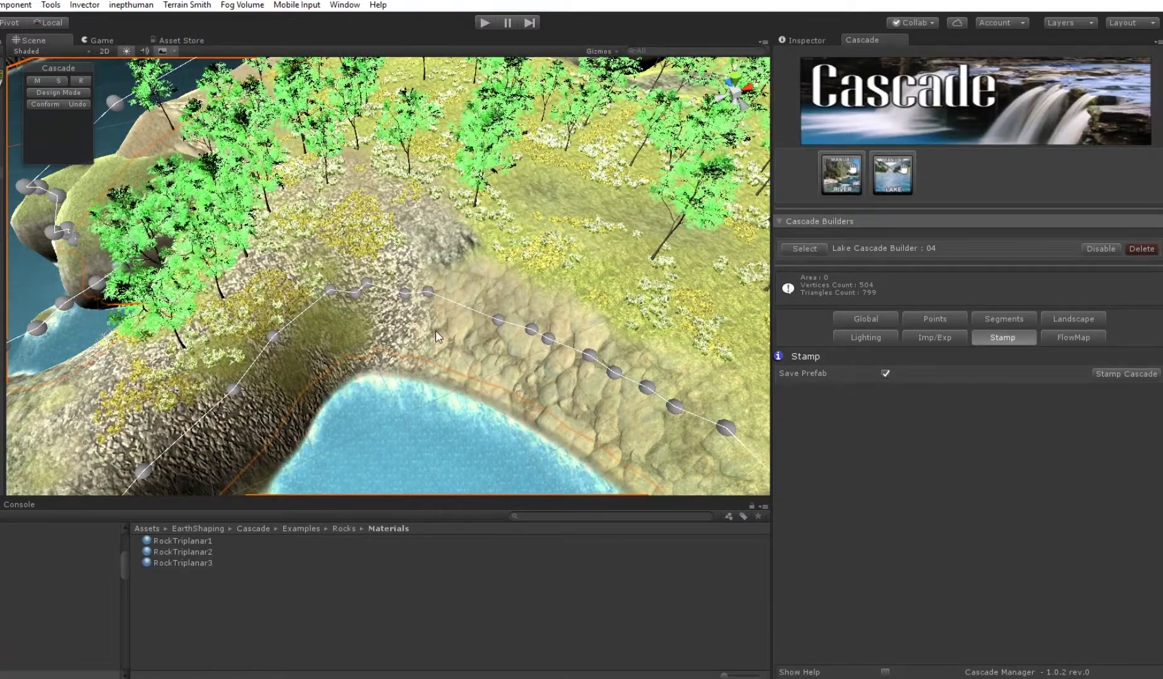
{"action": "scroll", "coordinate": [348, 393], "scroll_direction": "down", "scroll_amount": 5}
{"action": "middle_click_drag", "start_coordinate": [348, 392], "coordinate": [484, 347]}
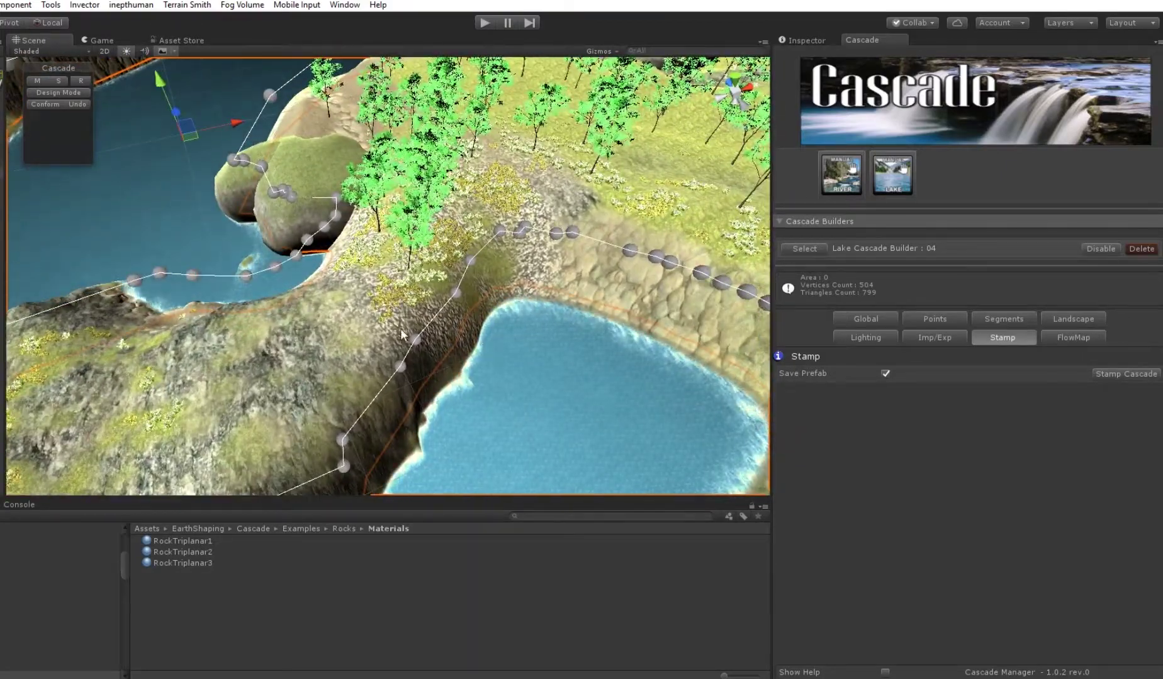
{"action": "left_click_drag", "start_coordinate": [315, 320], "coordinate": [403, 347], "text": "alt"}
{"action": "middle_click_drag", "start_coordinate": [340, 346], "coordinate": [457, 381]}
{"action": "left_click_drag", "start_coordinate": [457, 381], "coordinate": [395, 372], "text": "alt"}
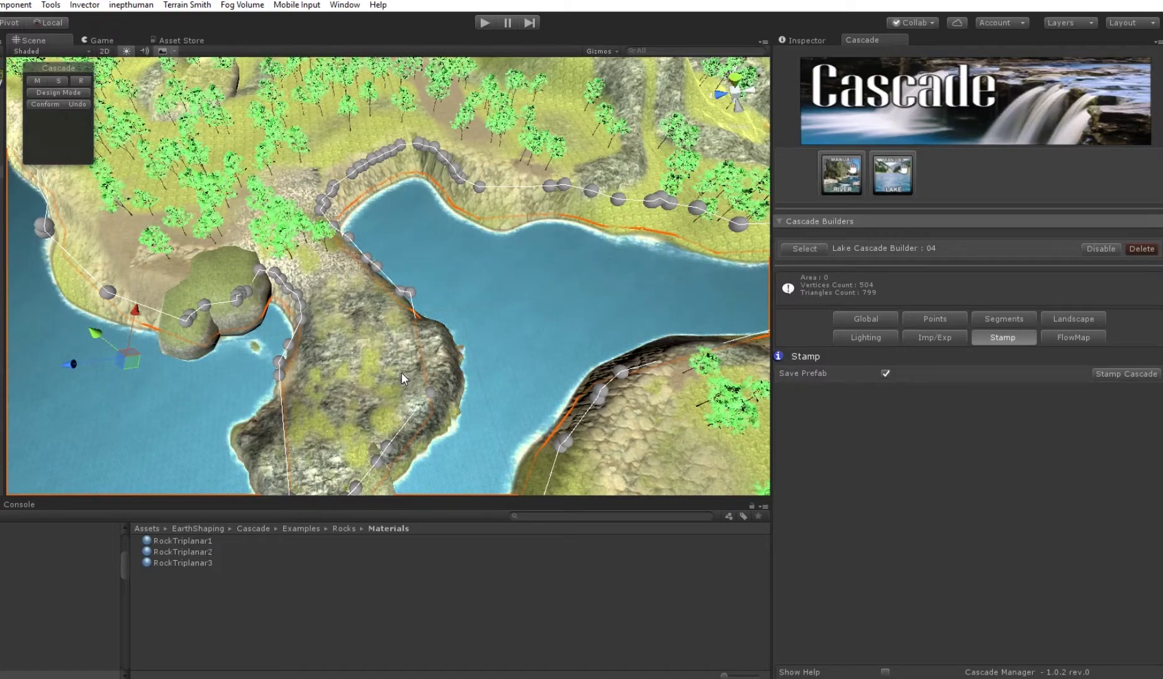
{"action": "middle_click_drag", "start_coordinate": [387, 378], "coordinate": [293, 390]}
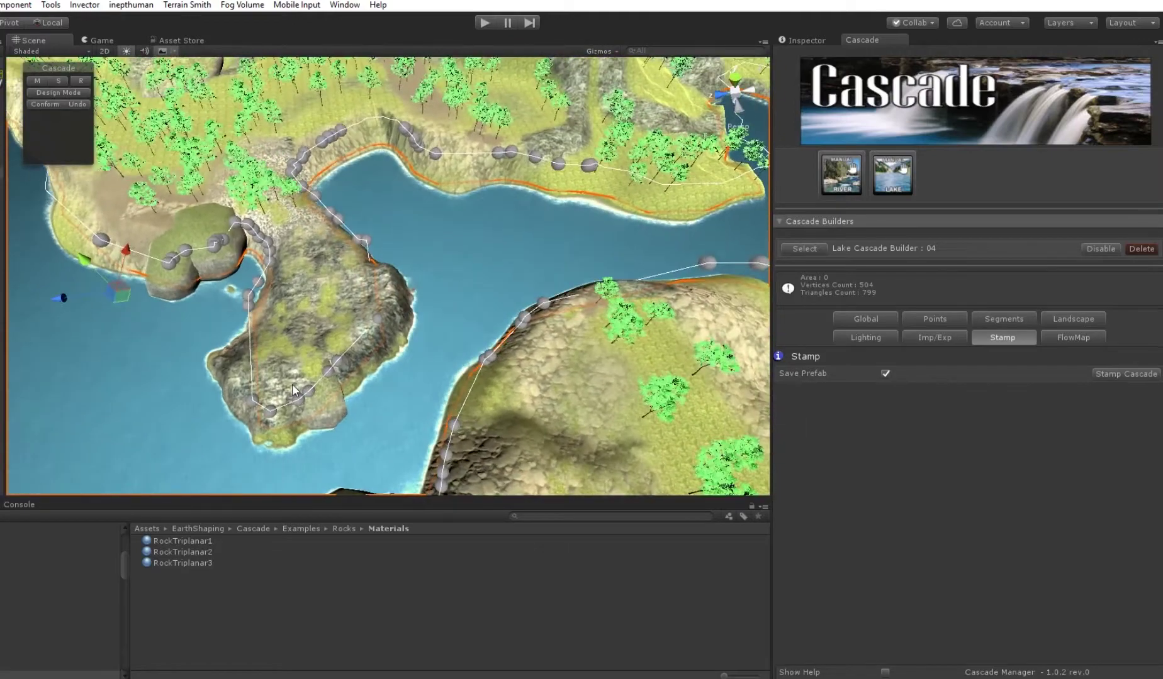